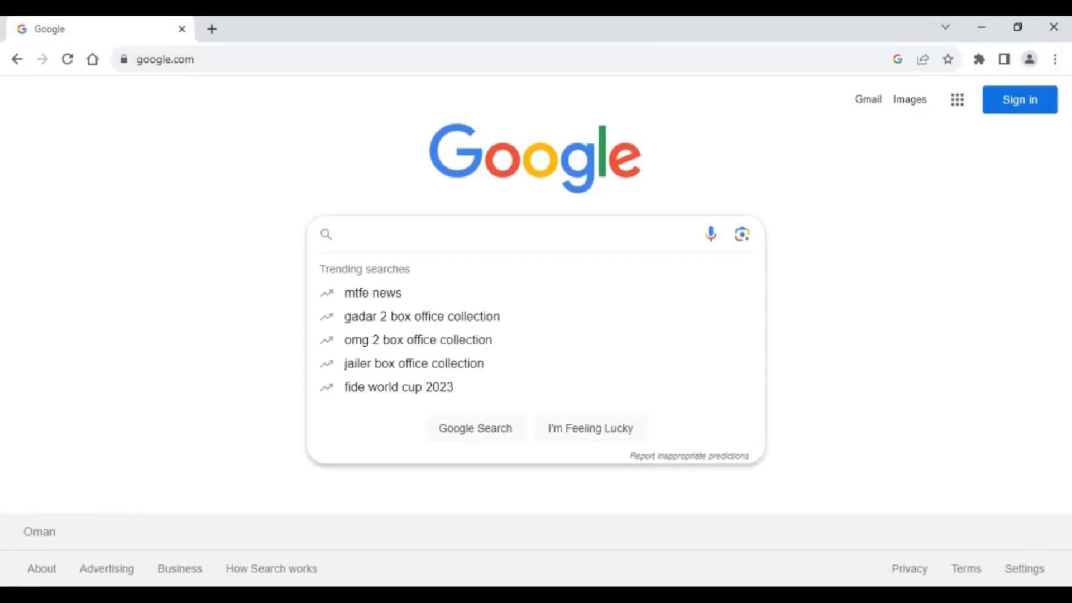
# Step: Search Google for 'parivahan' and open the 'Home | Parivahan Sewa' result
pyautogui.write('pari')
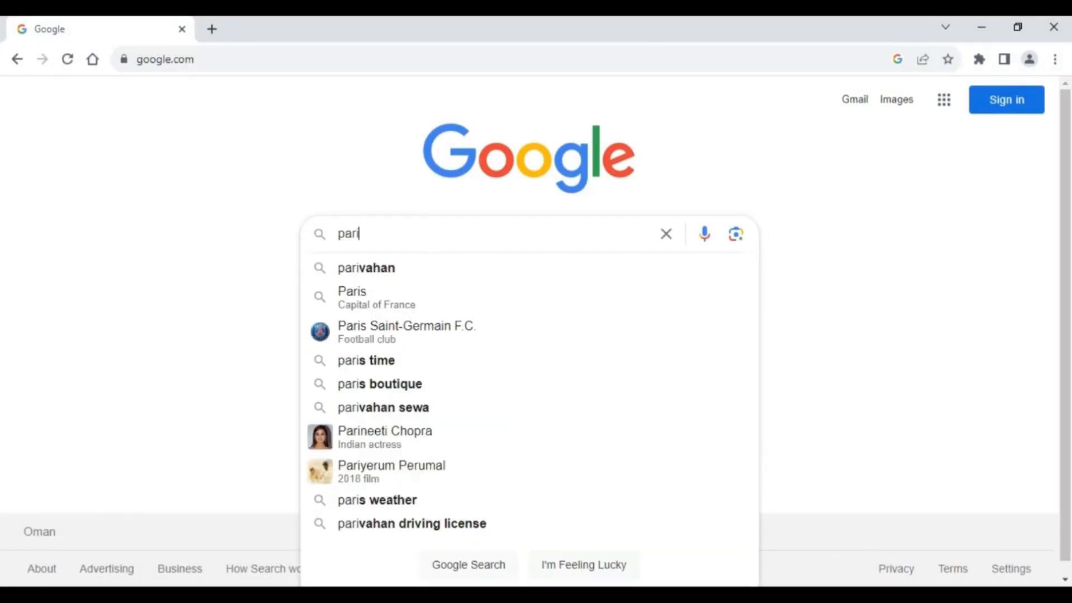
pyautogui.write('va')
pyautogui.press('BackSpace')
pyautogui.write('a')
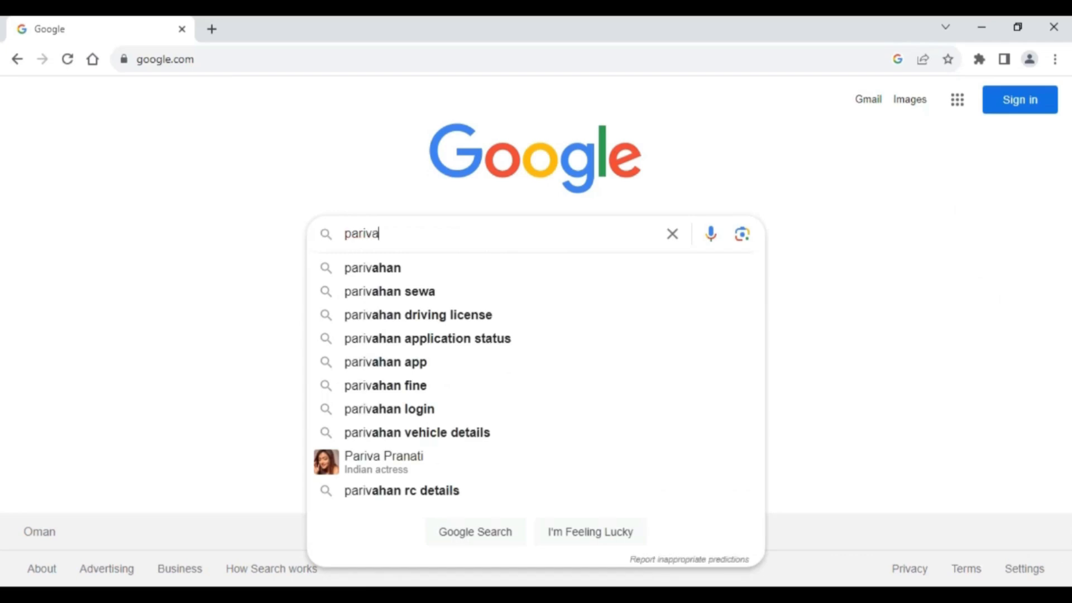
pyautogui.write('han')
pyautogui.press('Return')
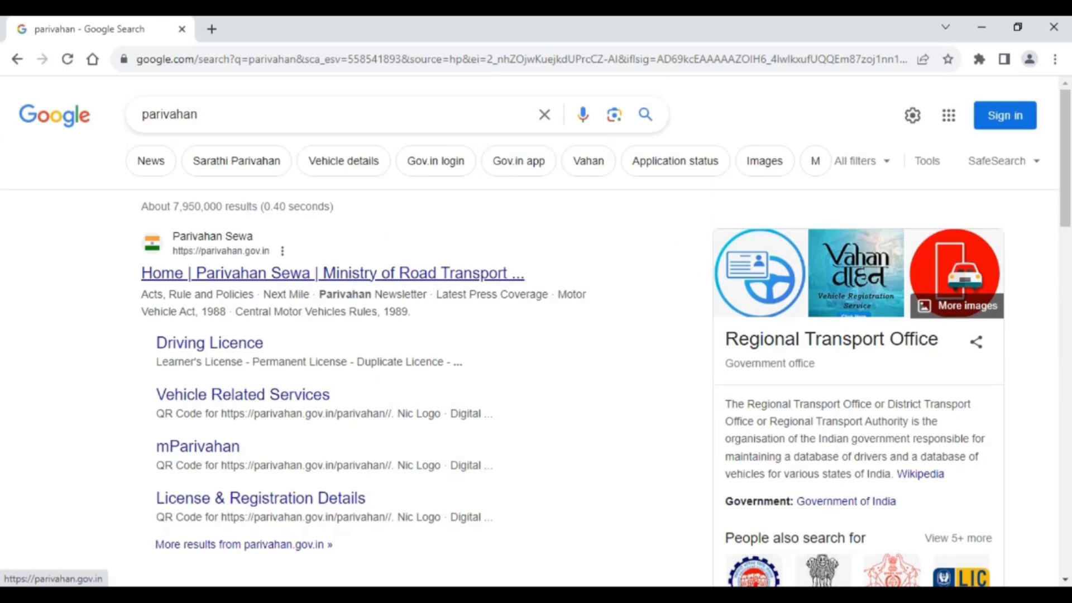
pyautogui.click(333, 273)
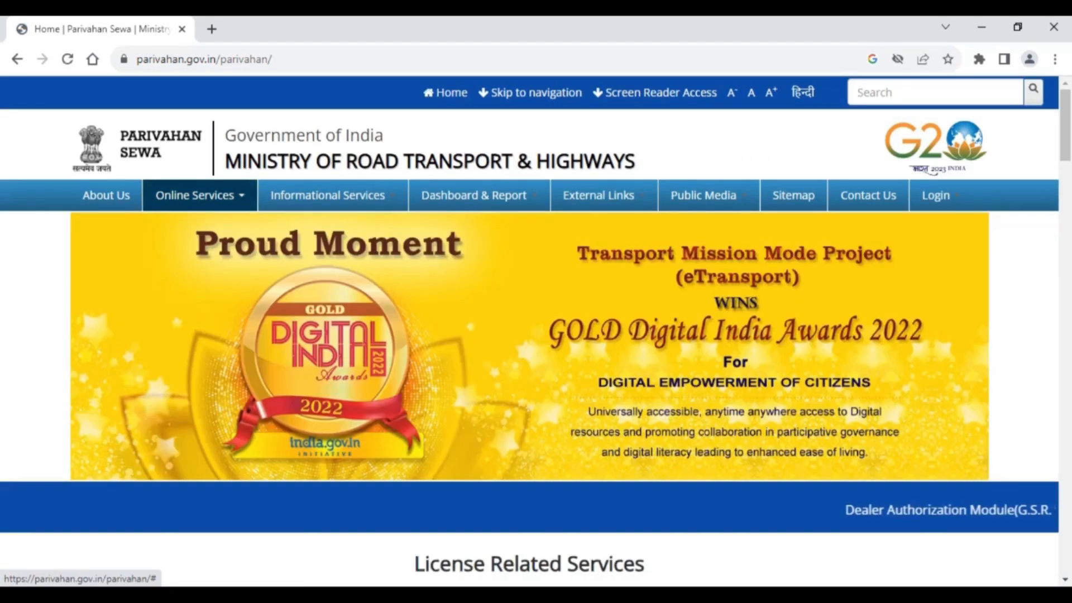
# Step: Go to Online Services > Driving License Related Services and select Kerala as the state
pyautogui.click(199, 195)
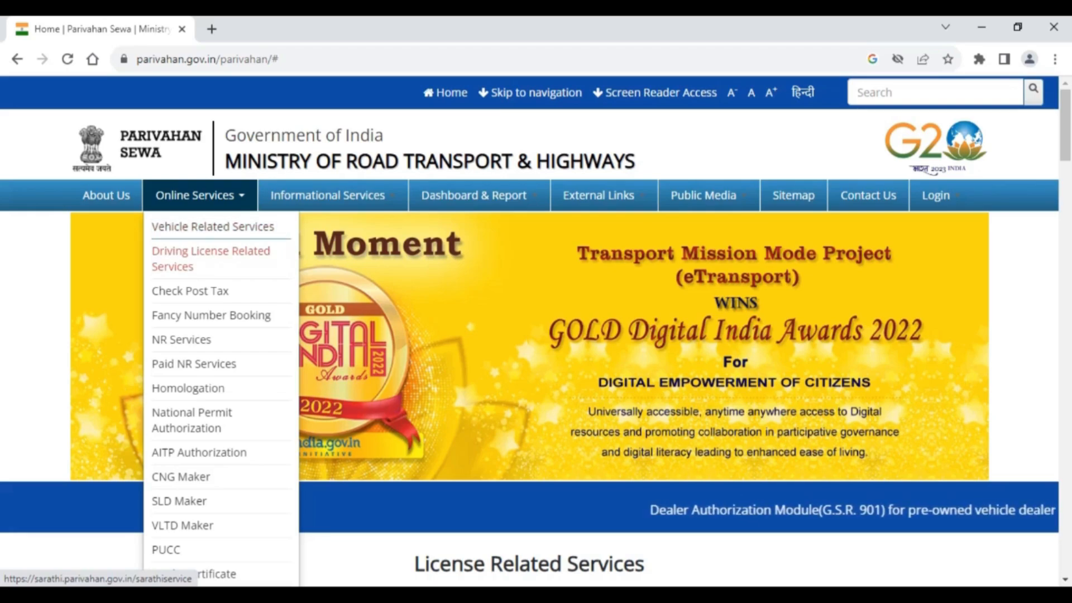
pyautogui.click(211, 258)
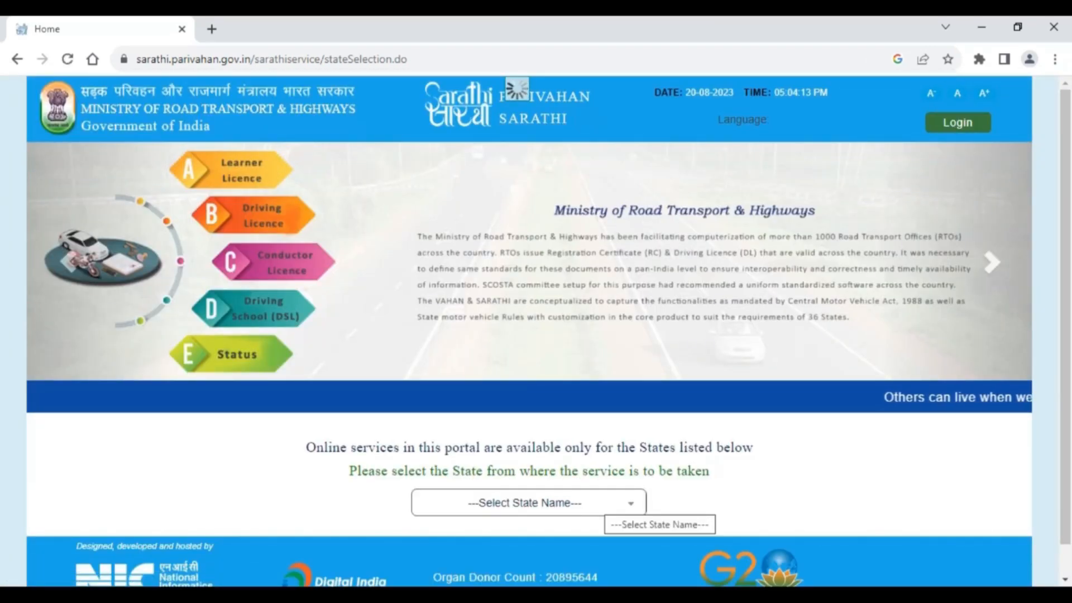
pyautogui.click(558, 502)
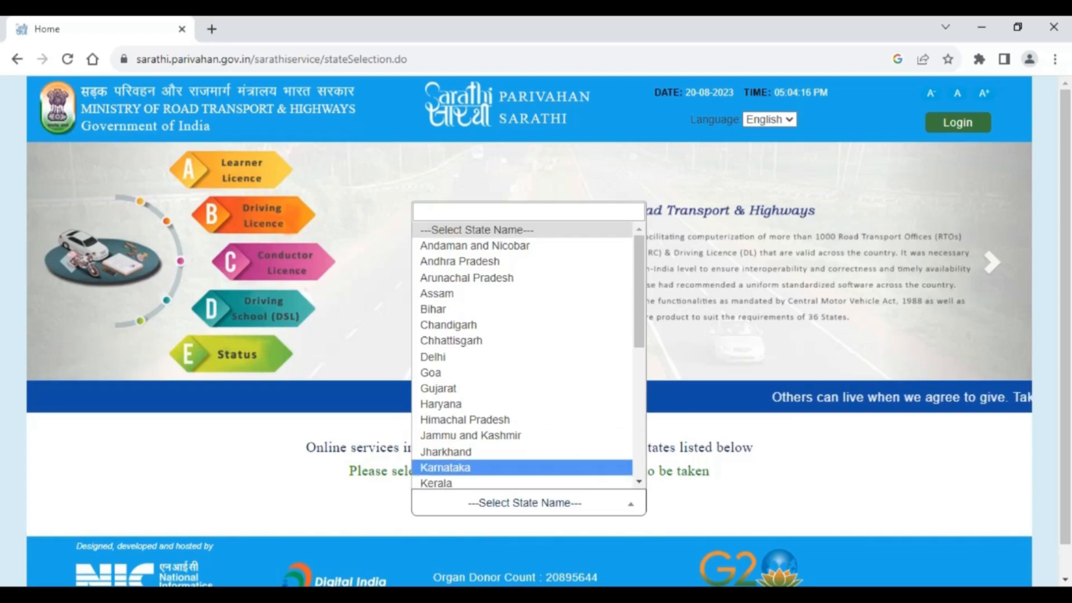
pyautogui.click(522, 483)
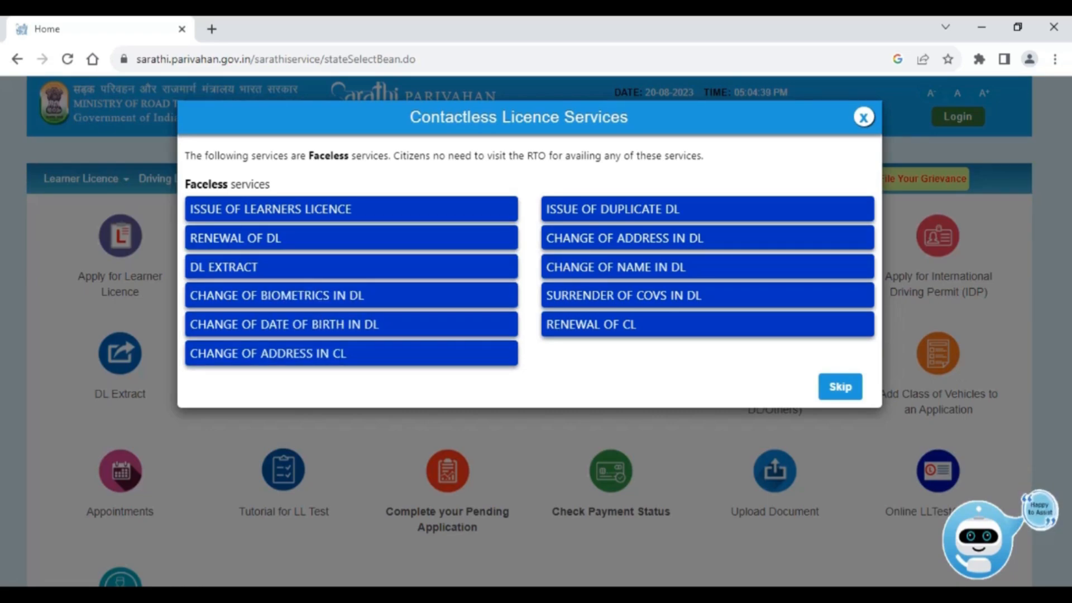
# Step: Skip the popup and continue into DL Services (Replace of DL/Others) to reach the application form
pyautogui.click(840, 387)
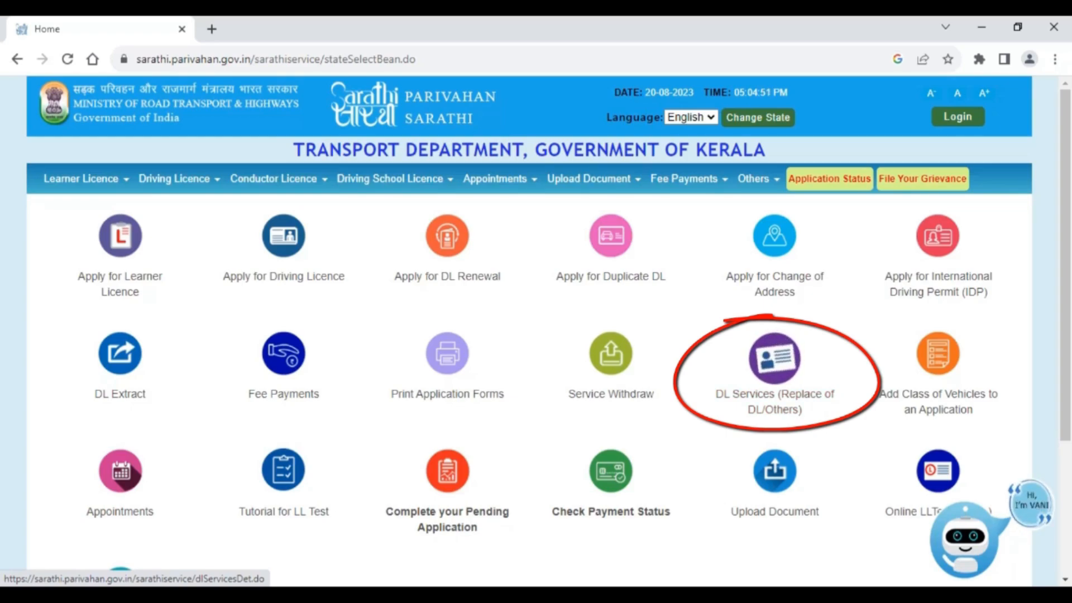
pyautogui.click(774, 358)
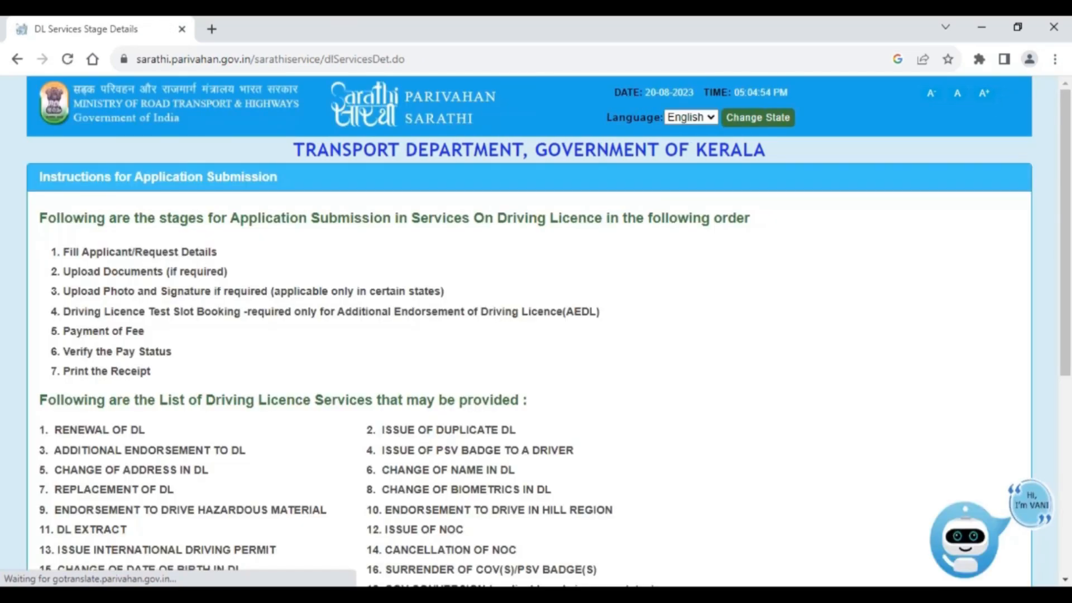
pyautogui.scroll(-4, 536, 335)
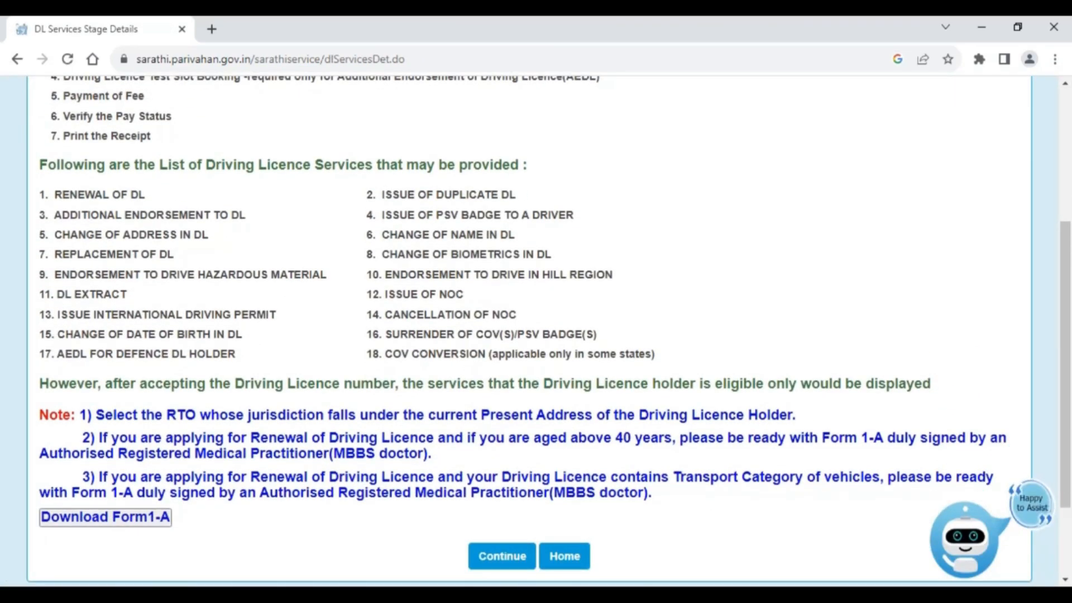
pyautogui.scroll(-2, 502, 438)
pyautogui.click(502, 439)
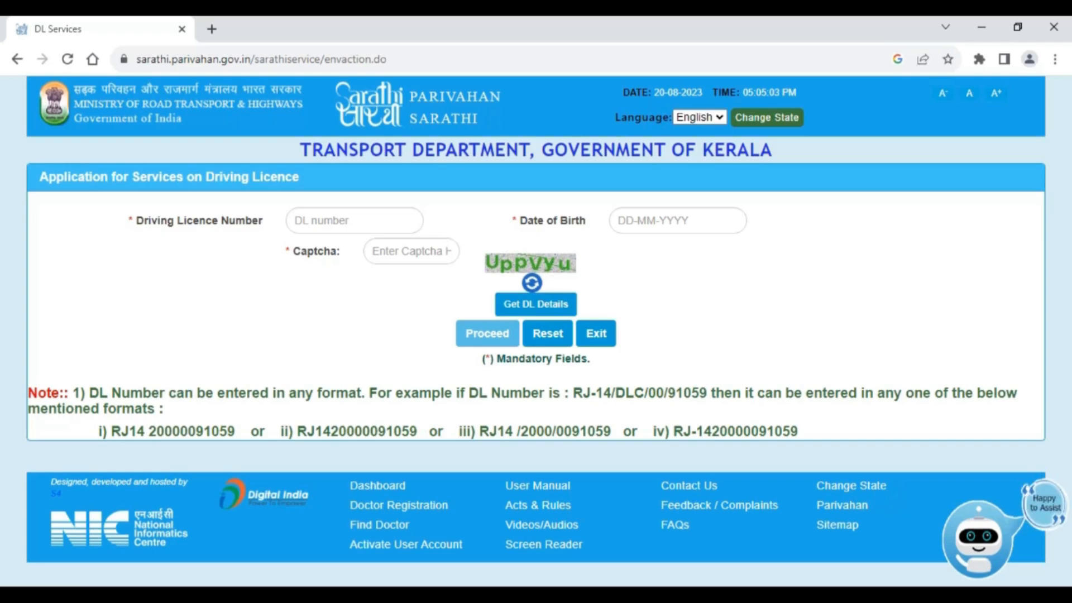
# Step: Enter the licence number, the holder's date of birth and the captcha, then fetch the DL details
pyautogui.click(355, 221)
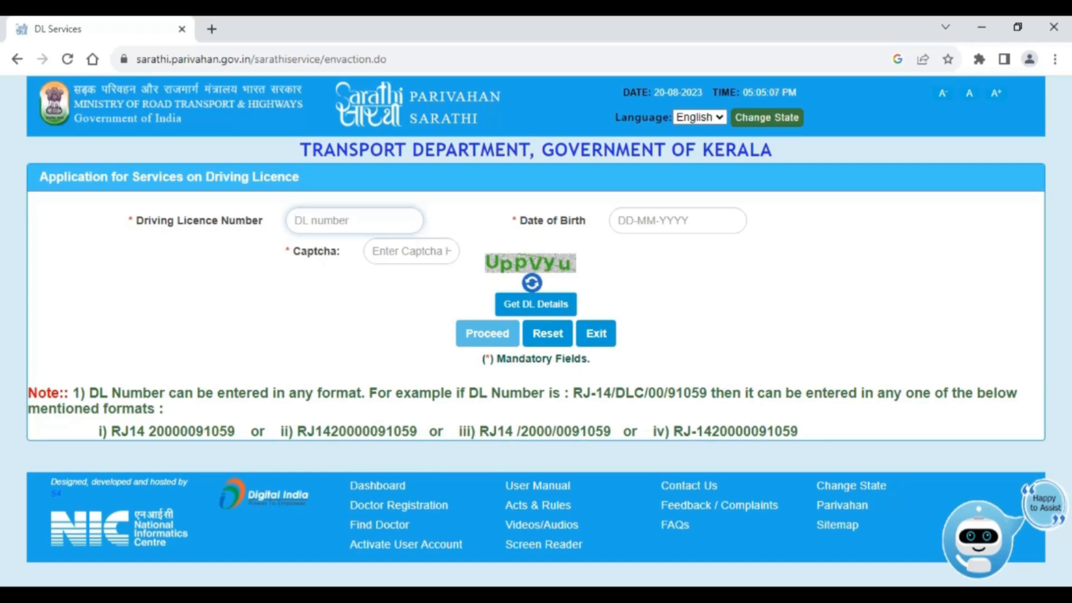
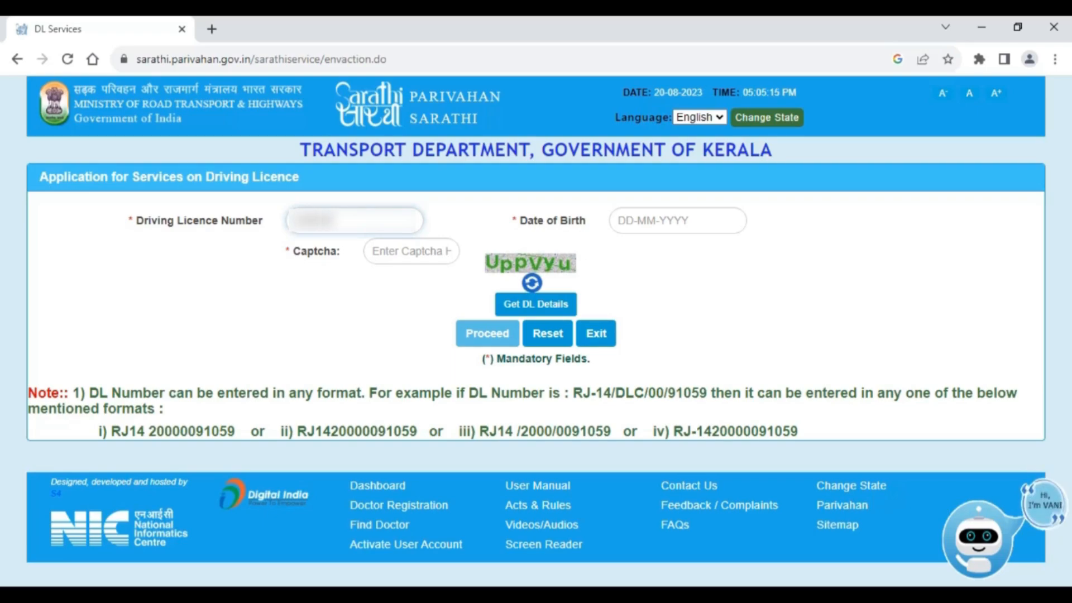
pyautogui.click(677, 220)
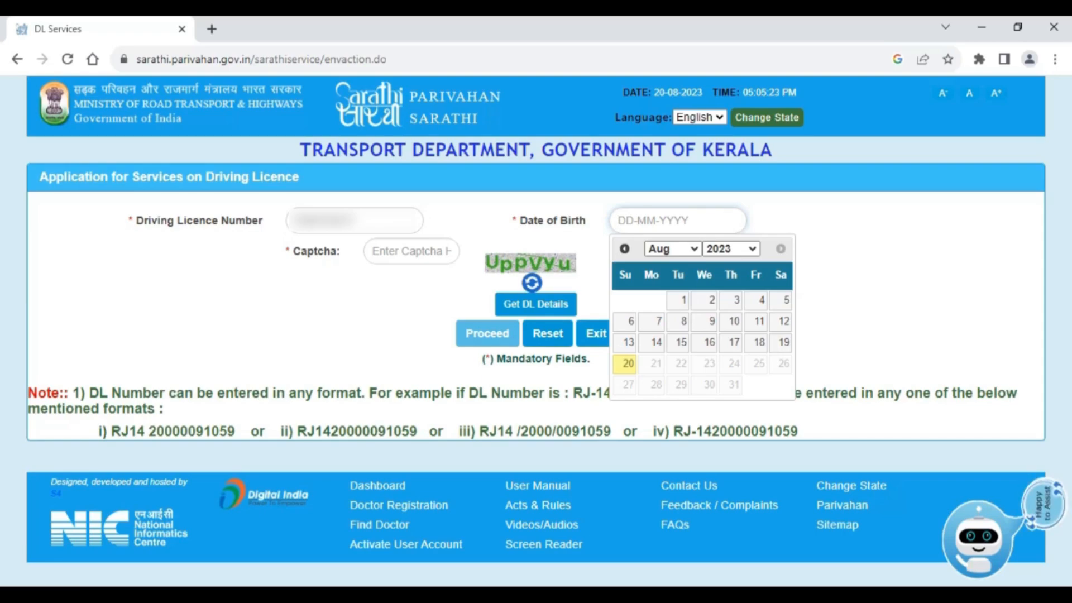
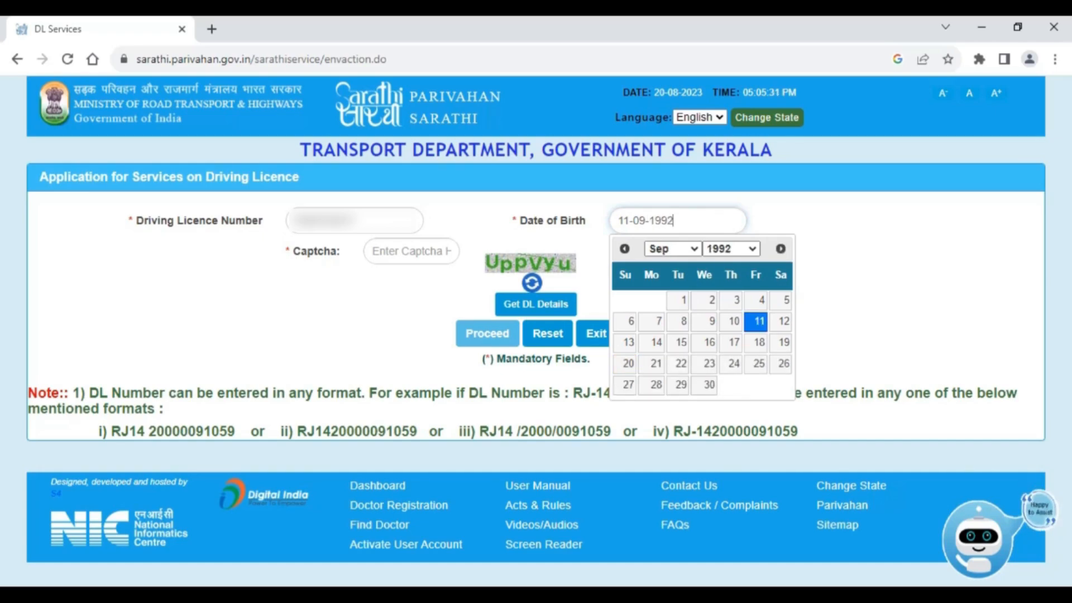
pyautogui.click(755, 321)
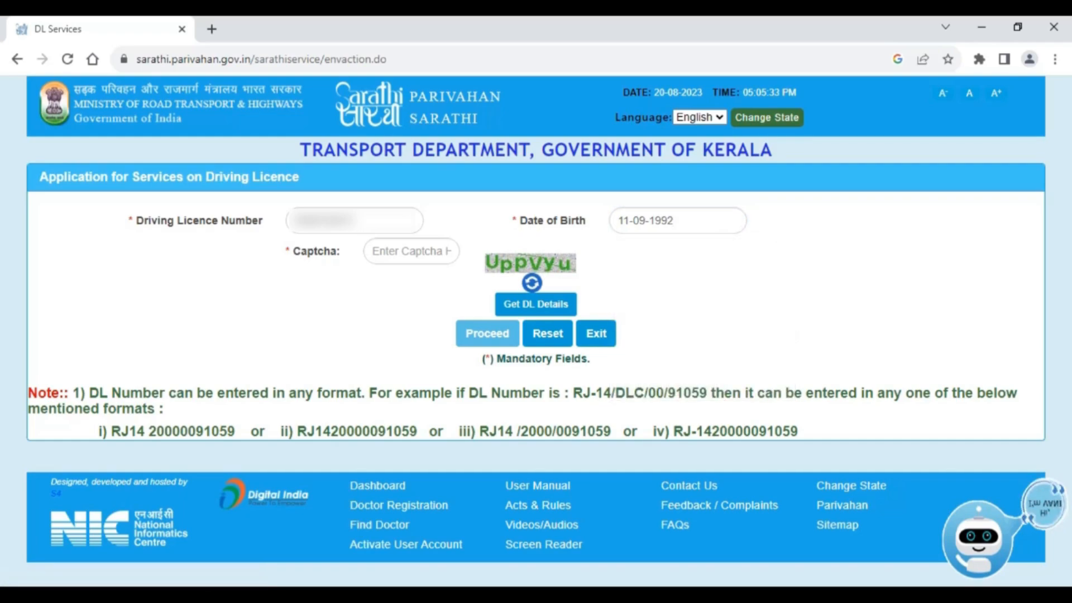
pyautogui.click(412, 251)
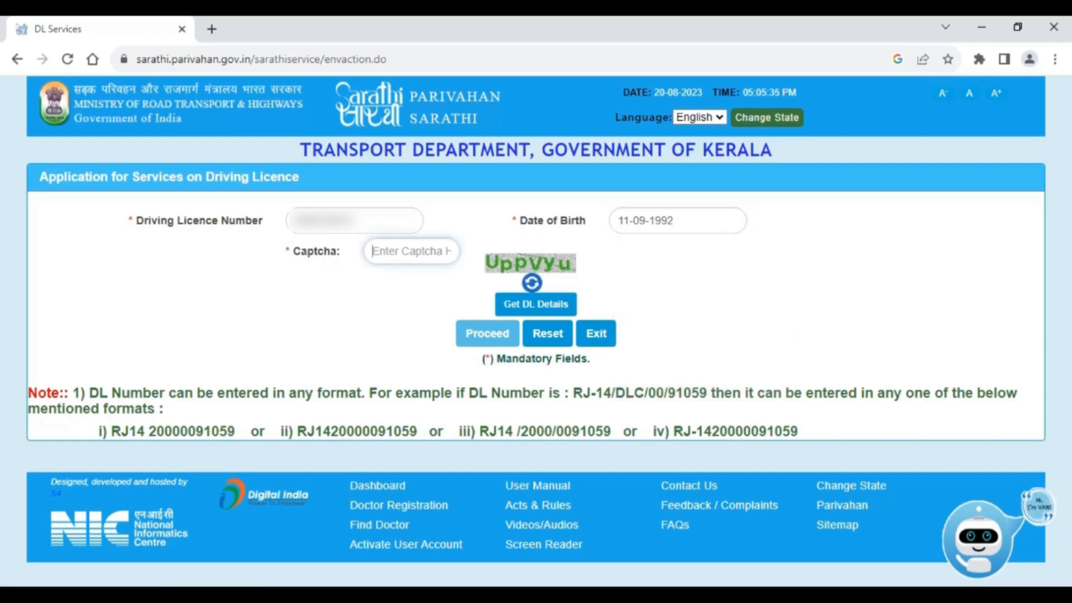
pyautogui.write('U')
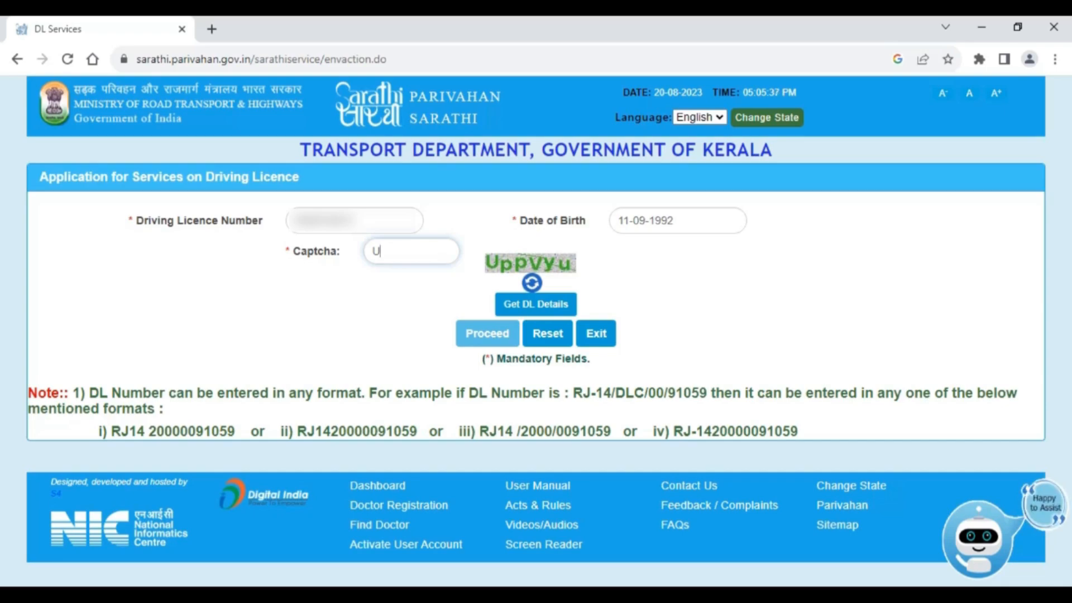
pyautogui.write('pp')
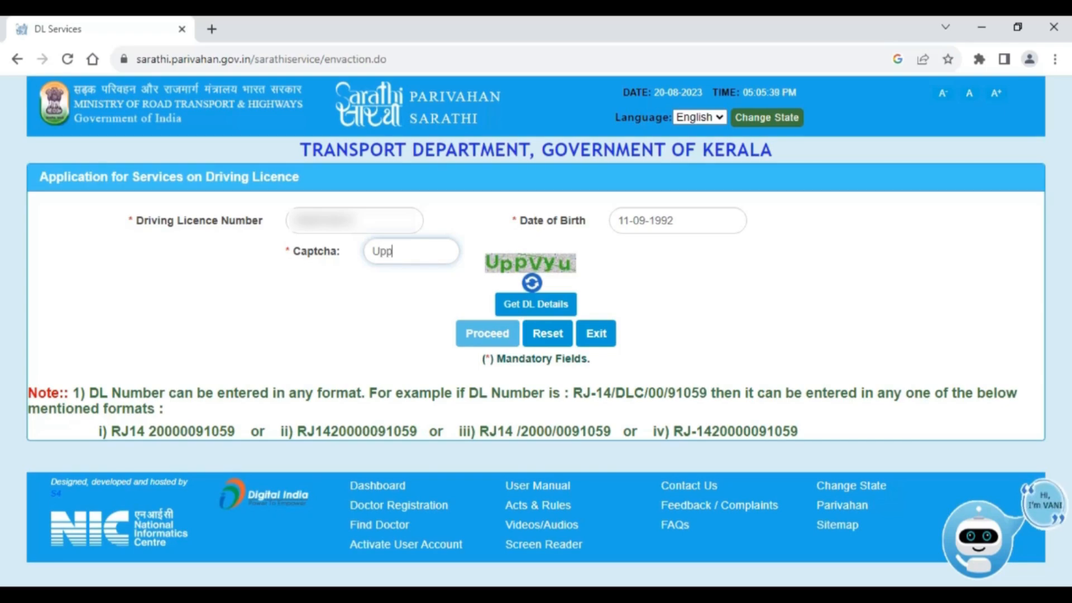
pyautogui.write('V')
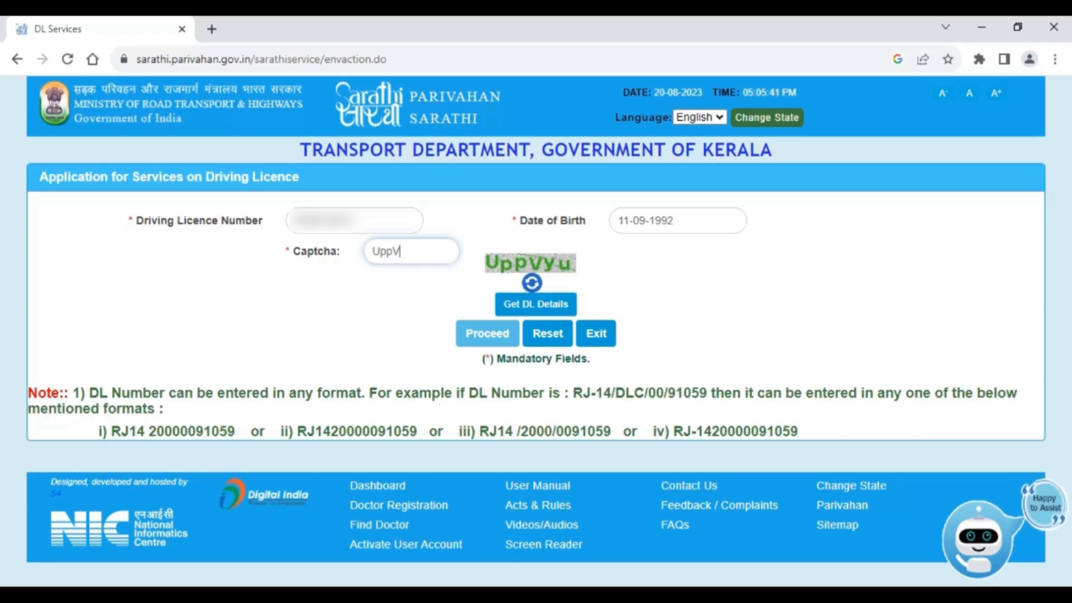
pyautogui.write('yu')
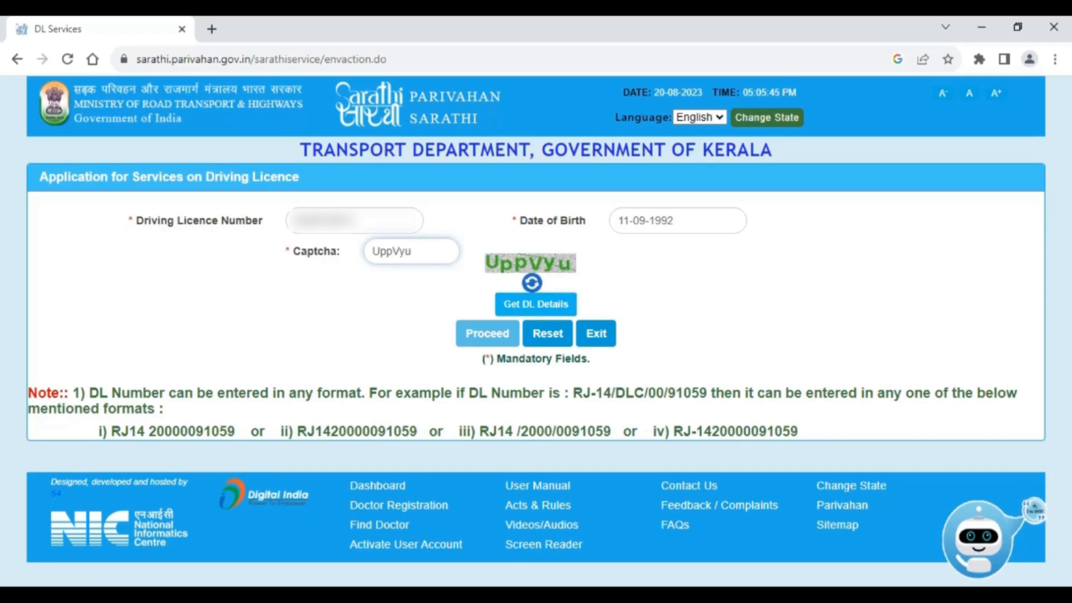
pyautogui.click(535, 305)
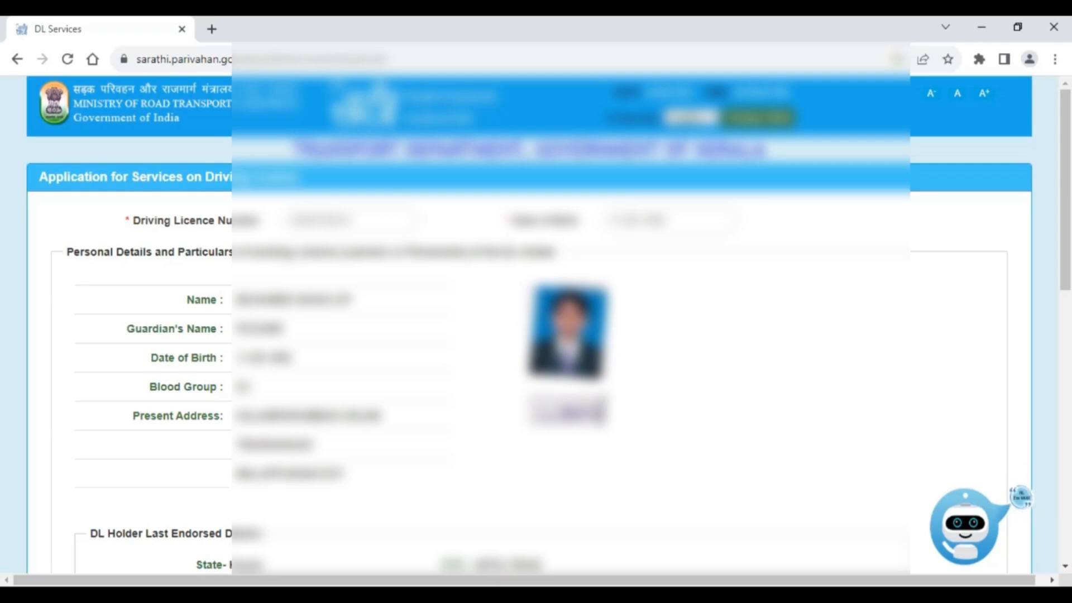
# Step: Scroll past the fetched licence details down to the confirmation and Submit Request section
pyautogui.scroll(-5, 536, 323)
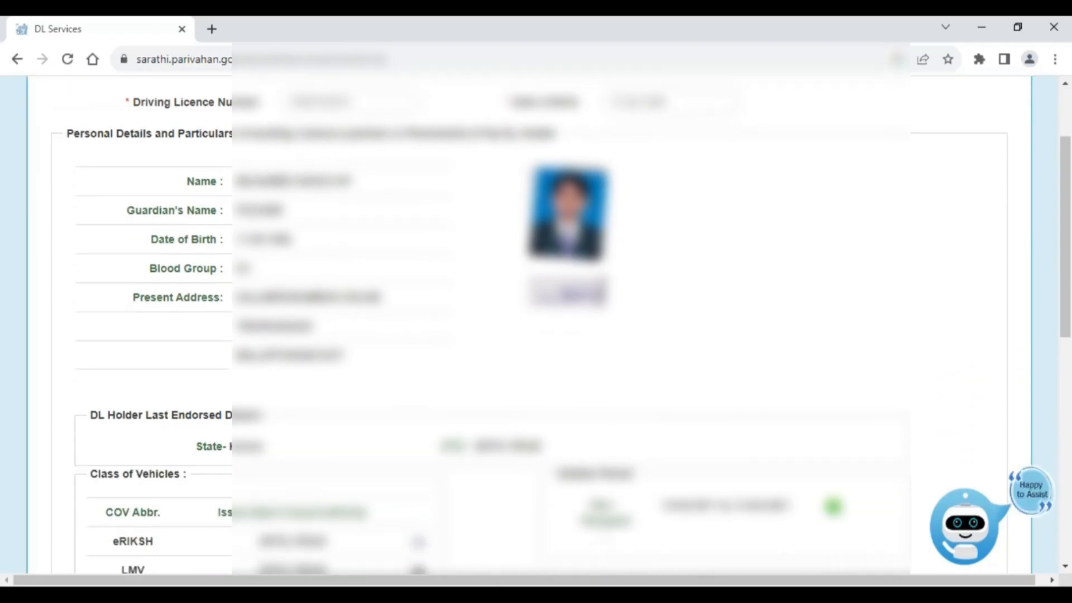
pyautogui.scroll(-4, 536, 324)
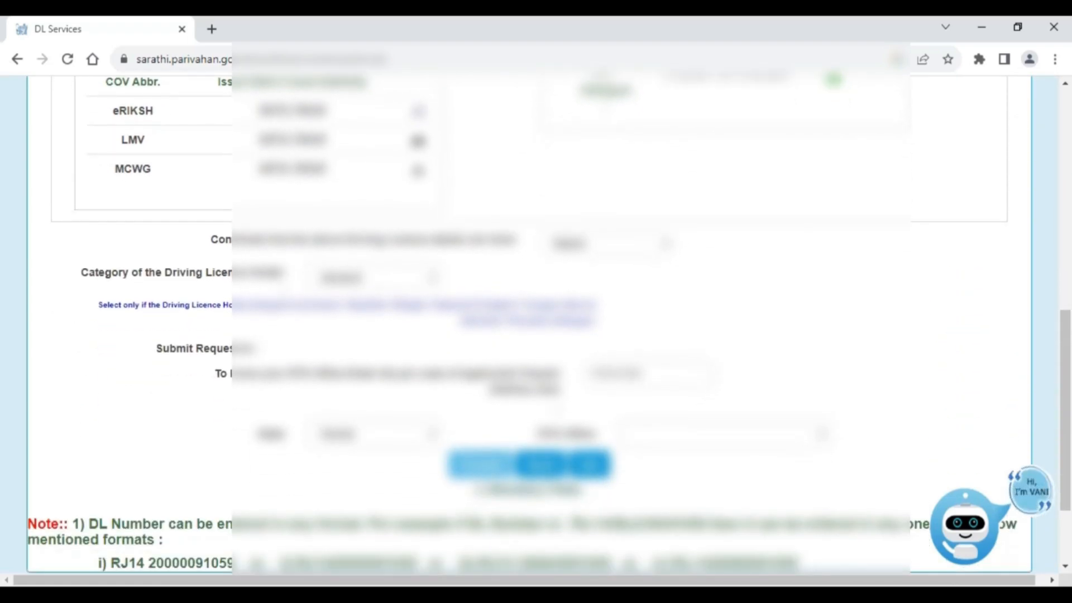
pyautogui.scroll(-1, 536, 324)
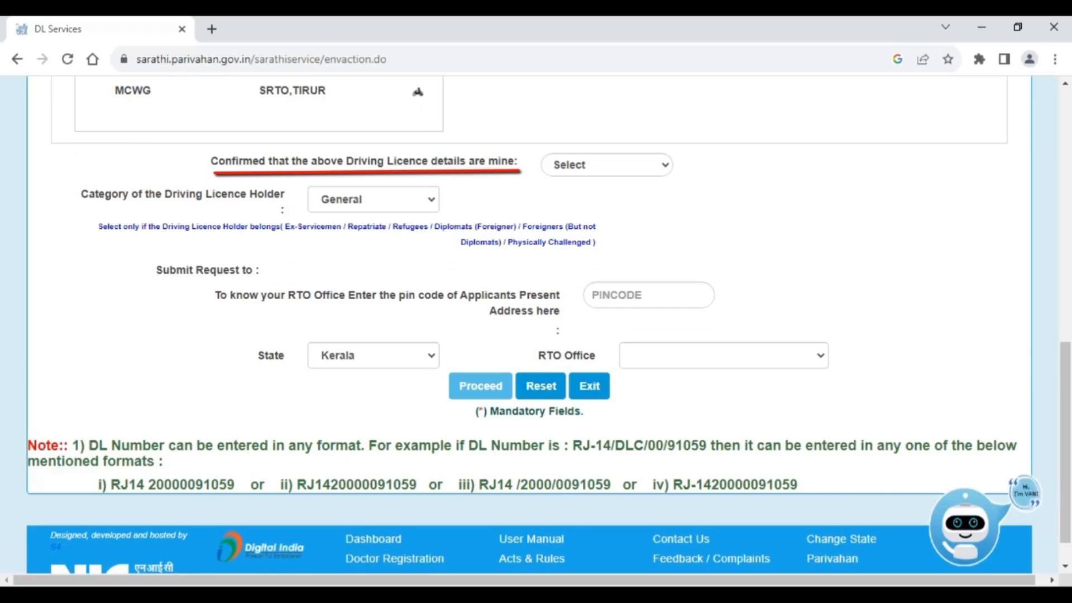
# Step: Confirm the licence details as mine, choose RTO office THIRURANGADI -- KL65, and proceed past both alerts
pyautogui.click(606, 166)
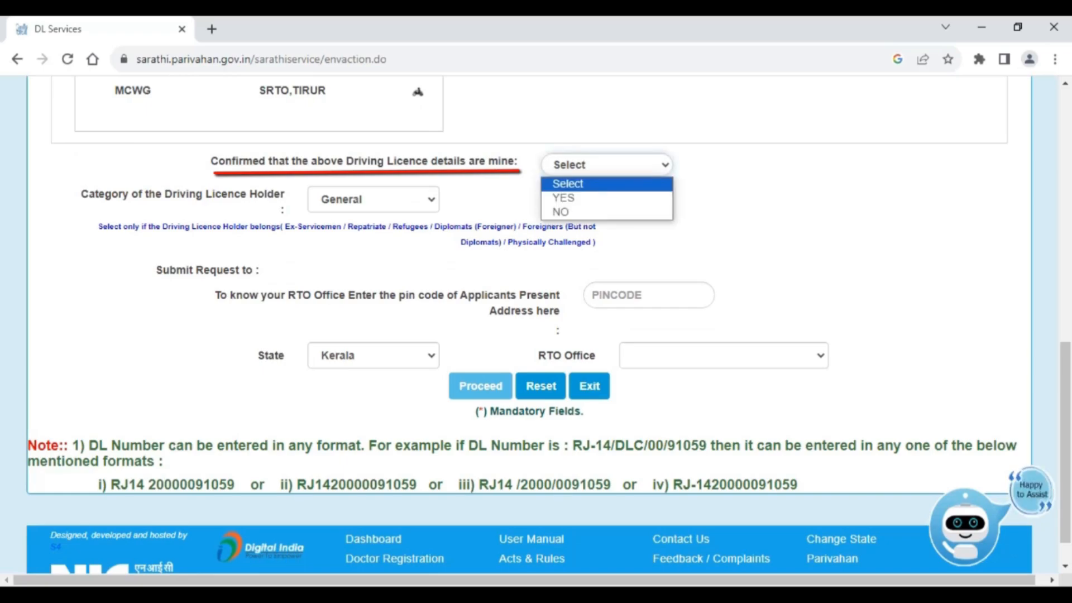
pyautogui.click(591, 198)
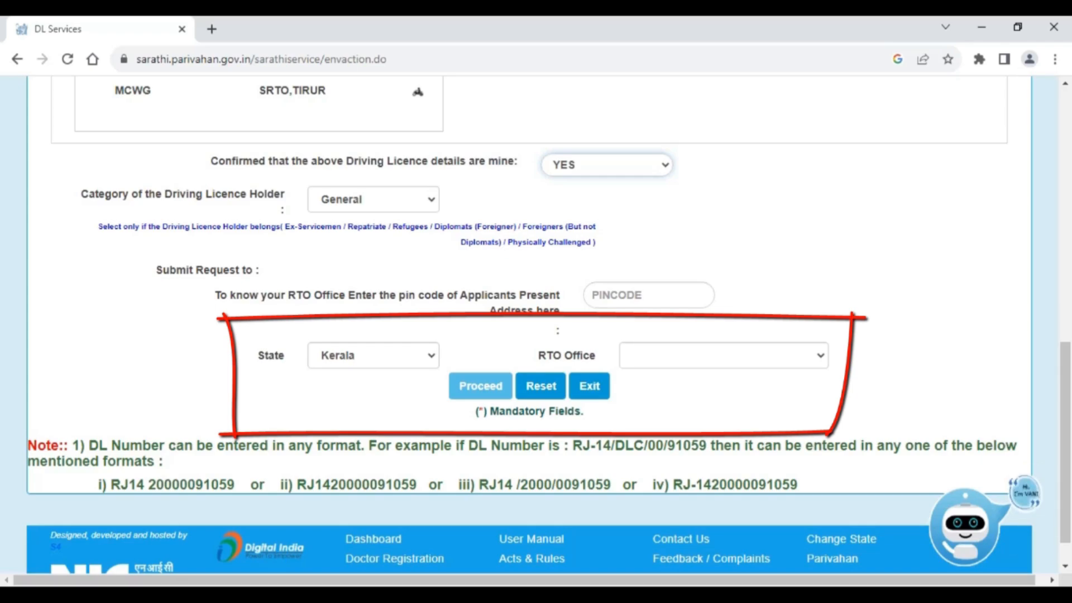
pyautogui.click(724, 356)
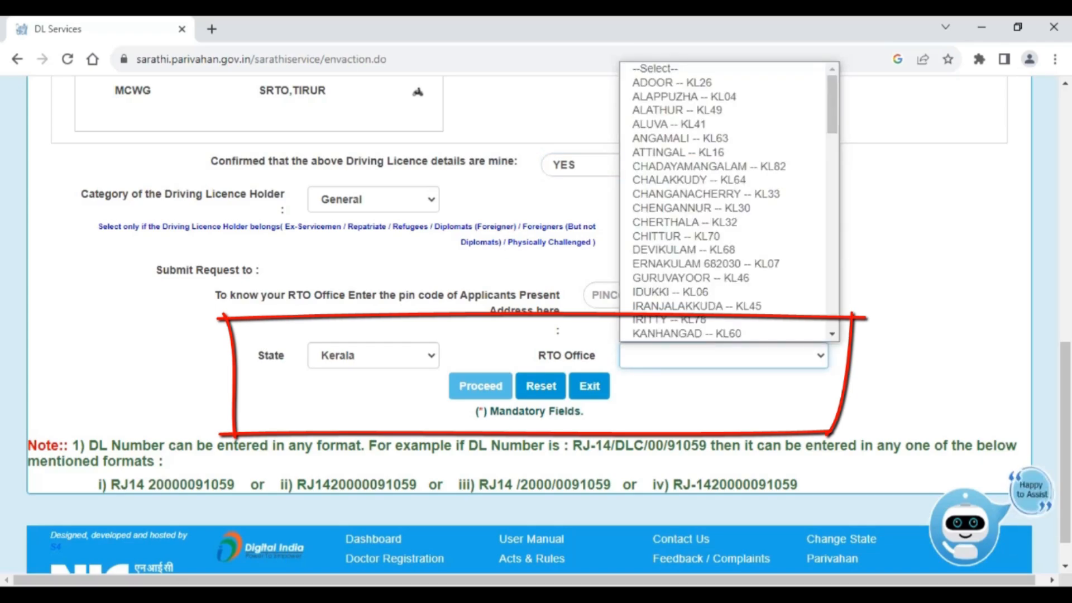
pyautogui.scroll(-12, 720, 232)
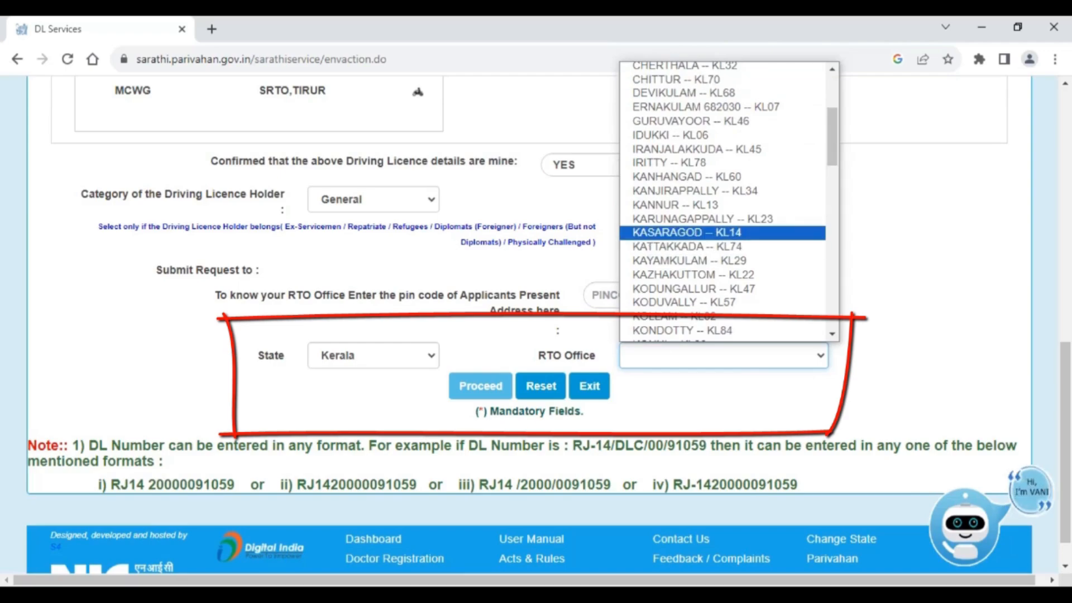
pyautogui.scroll(-8, 720, 222)
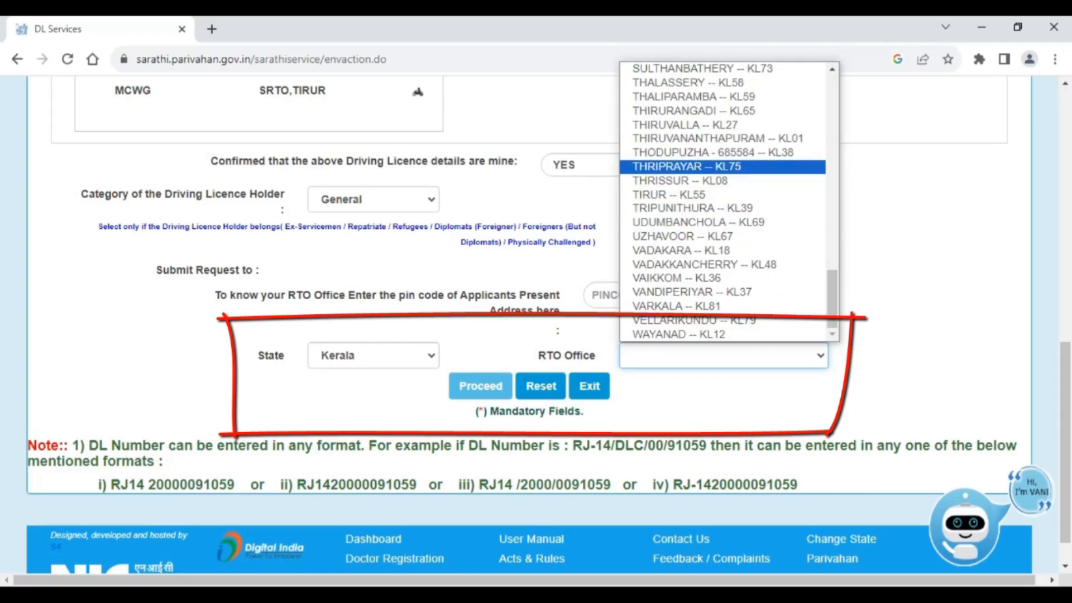
pyautogui.scroll(4, 720, 167)
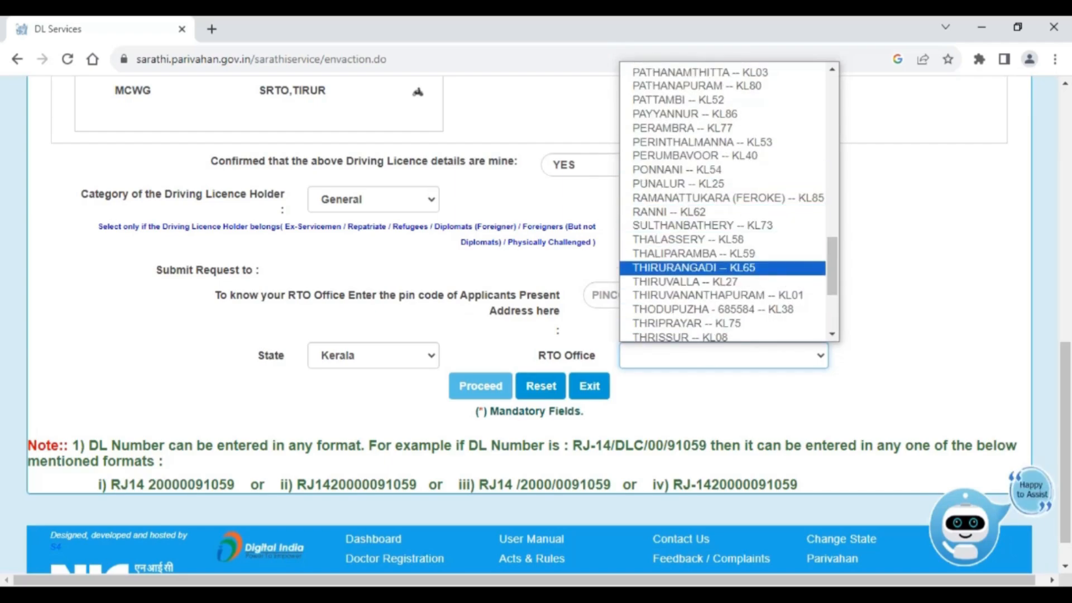
pyautogui.scroll(-3, 720, 223)
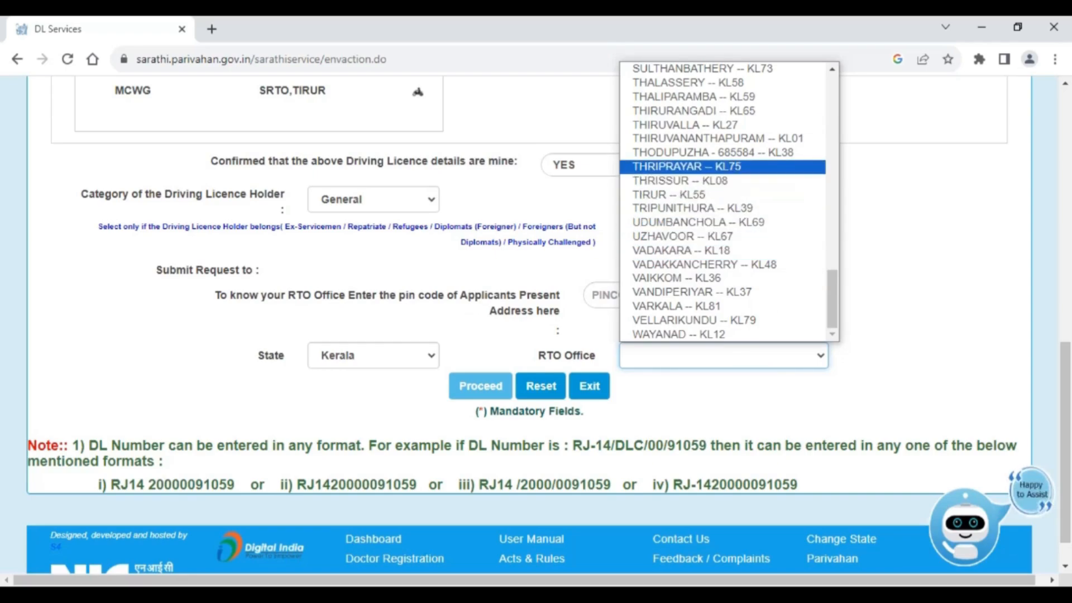
pyautogui.click(693, 110)
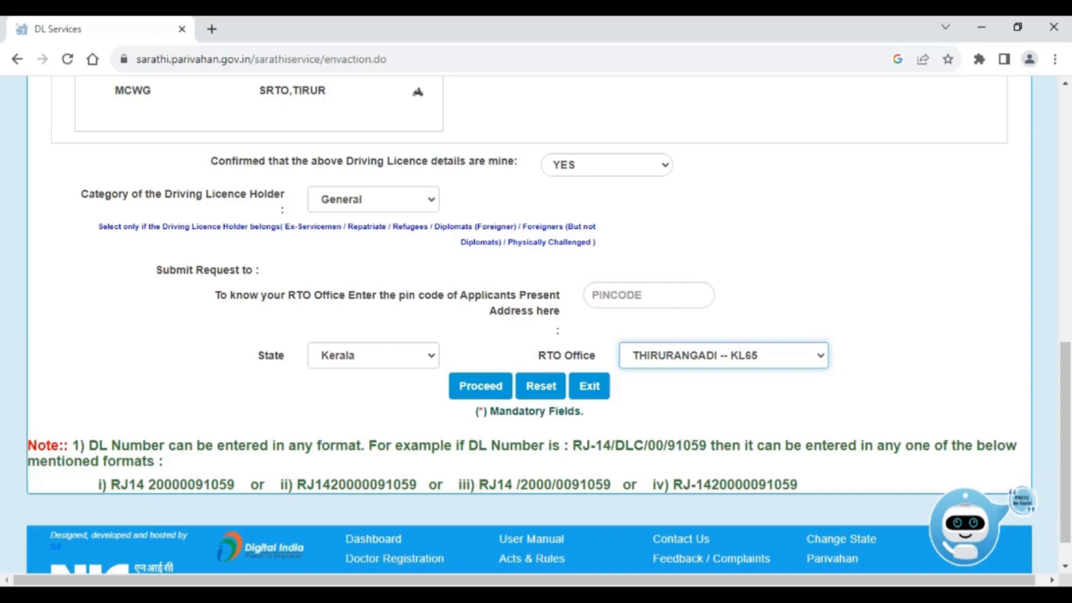
pyautogui.click(480, 386)
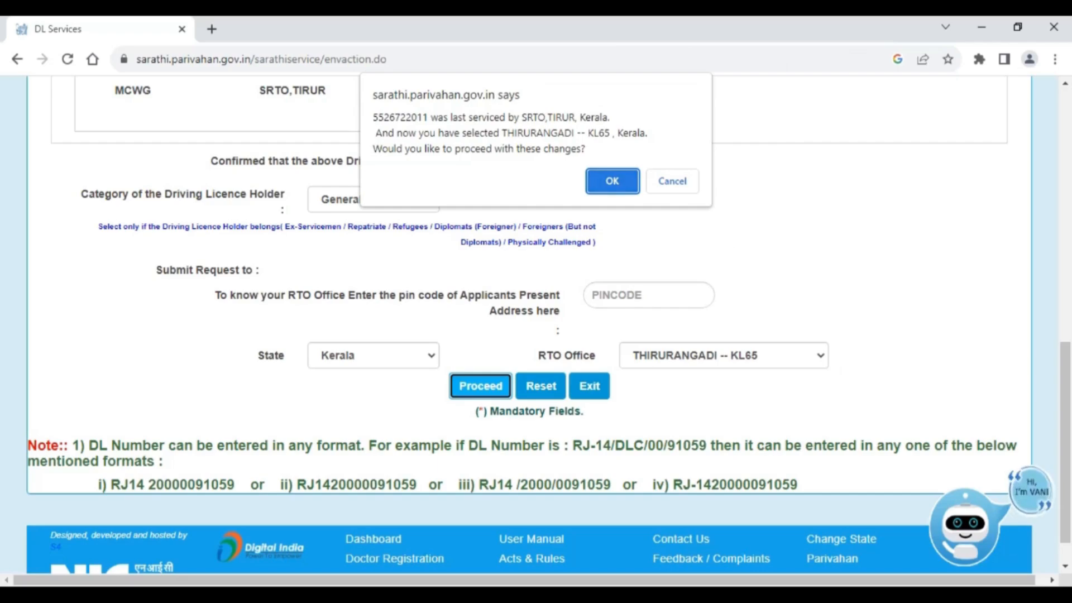
pyautogui.press('Return')
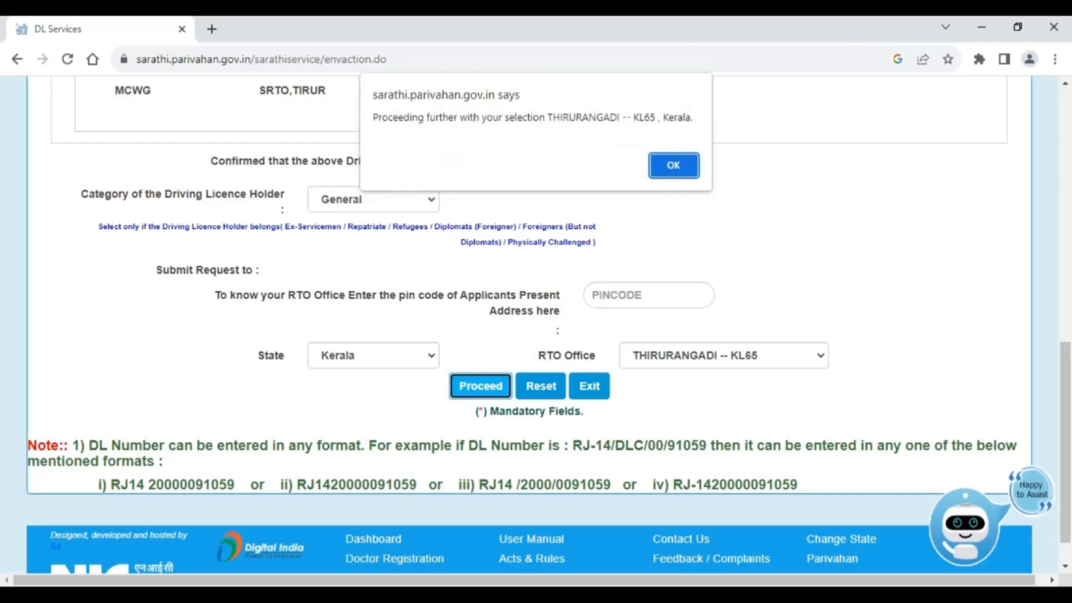
pyautogui.press('Return')
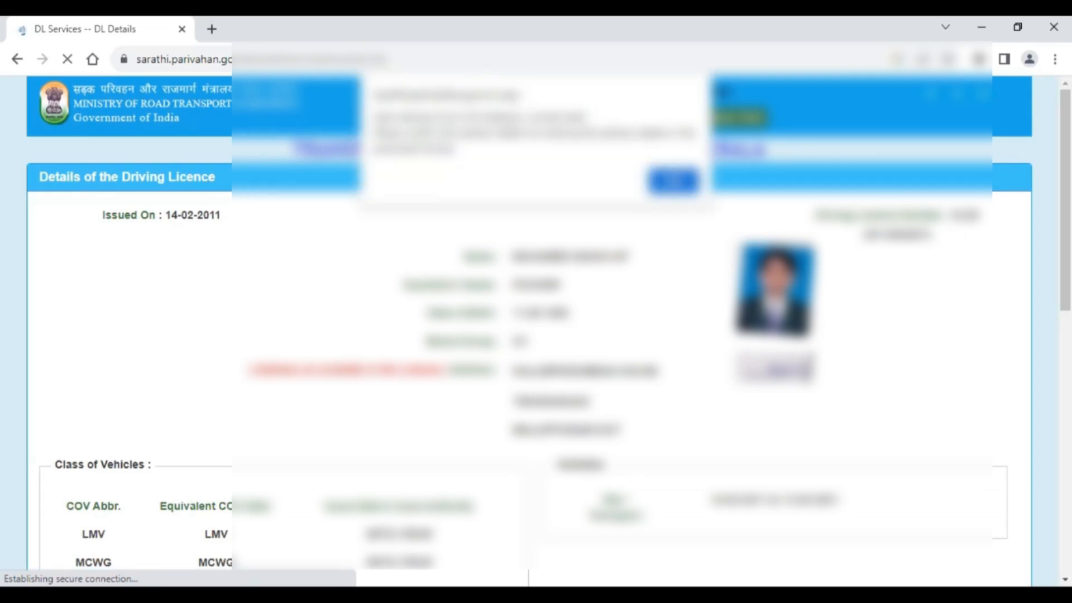
# Step: Dismiss the alert and enter the applicant's mobile number in the Mobile Number field
pyautogui.press('Return')
pyautogui.scroll(-5, 536, 329)
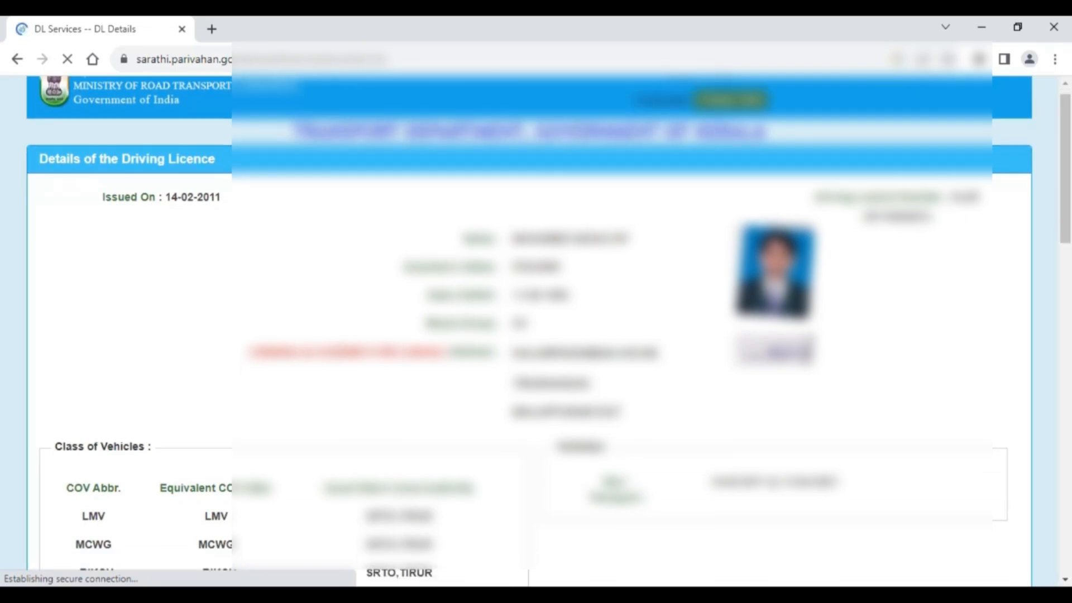
pyautogui.scroll(-2, 536, 329)
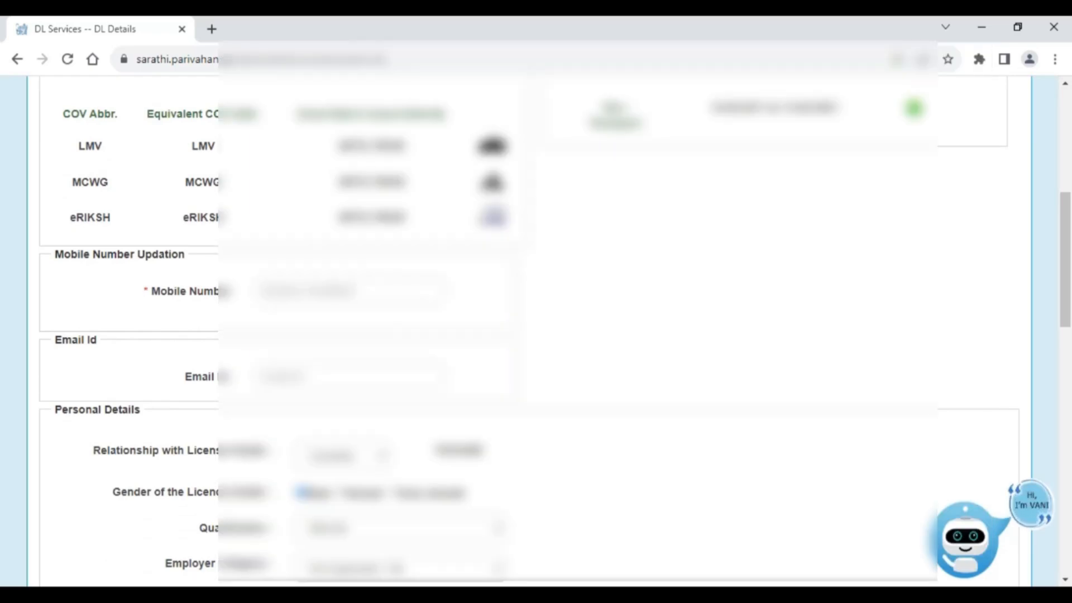
pyautogui.click(335, 291)
pyautogui.write('999')
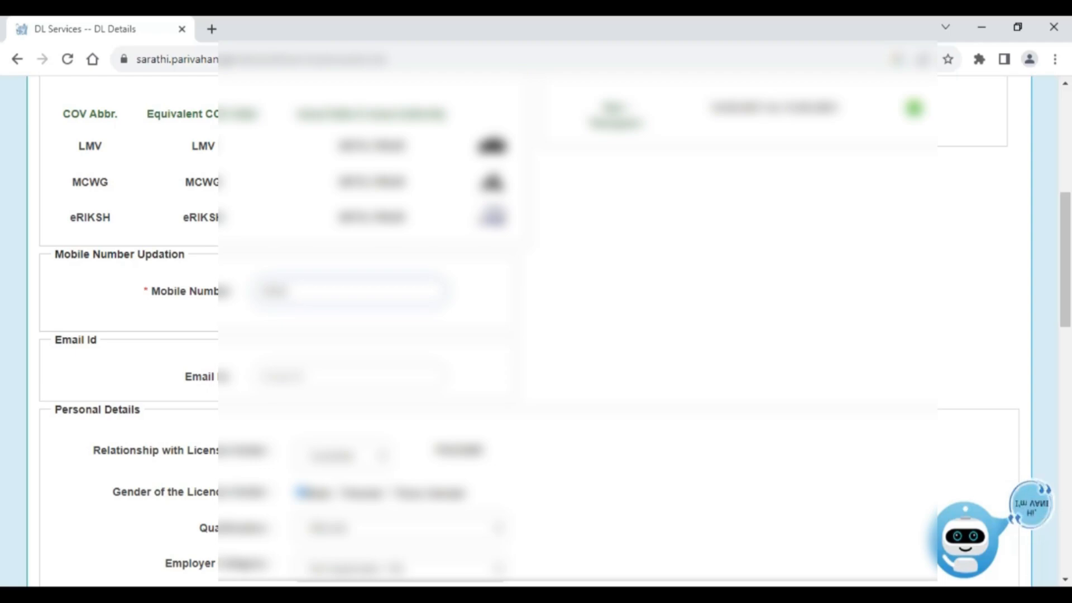
pyautogui.write('99')
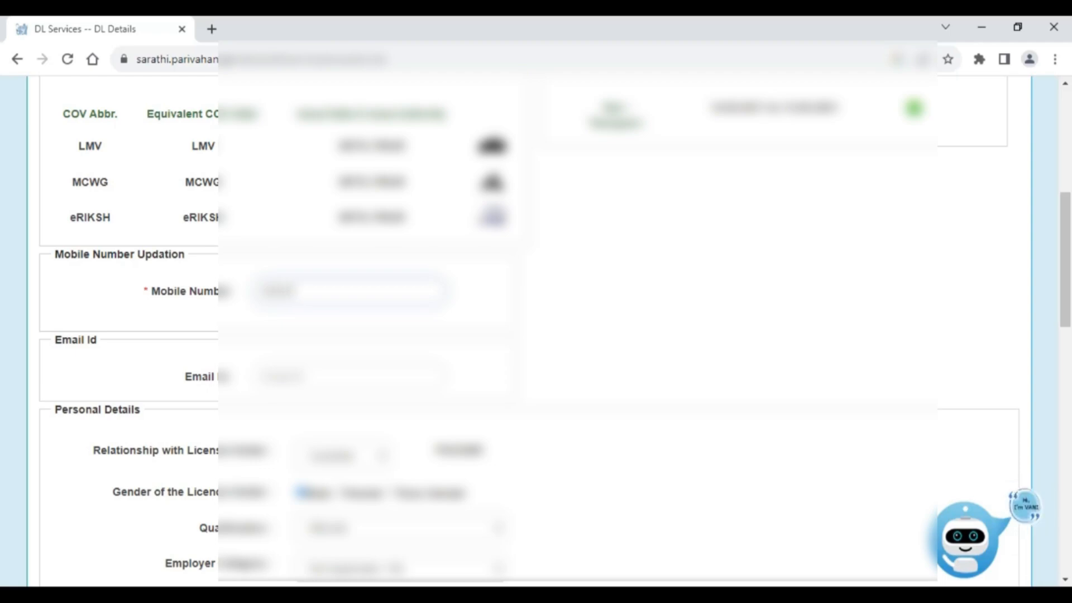
pyautogui.write('99')
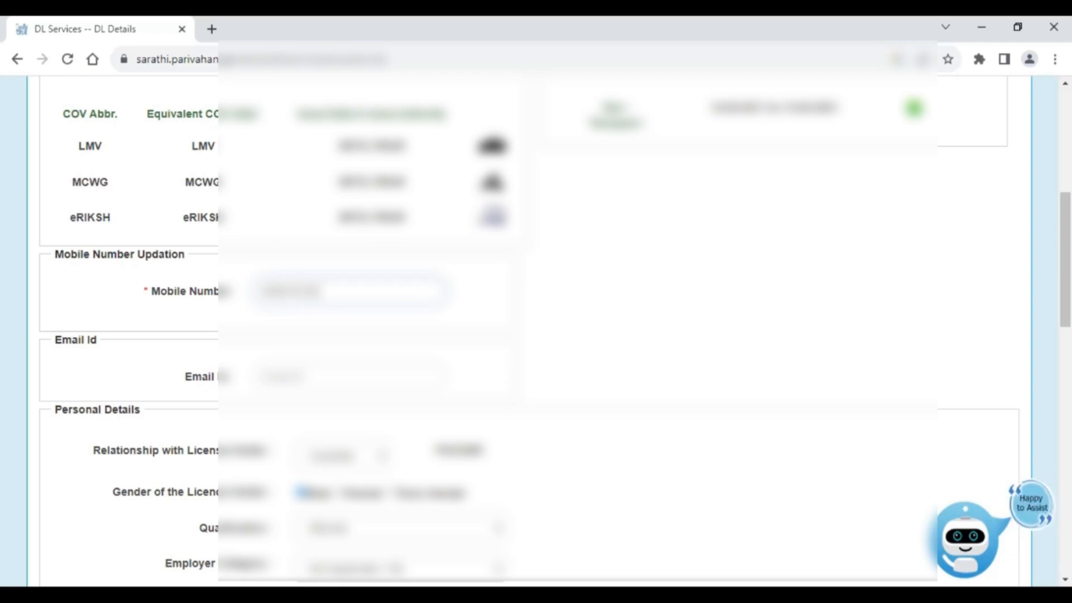
pyautogui.scroll(-3, 536, 329)
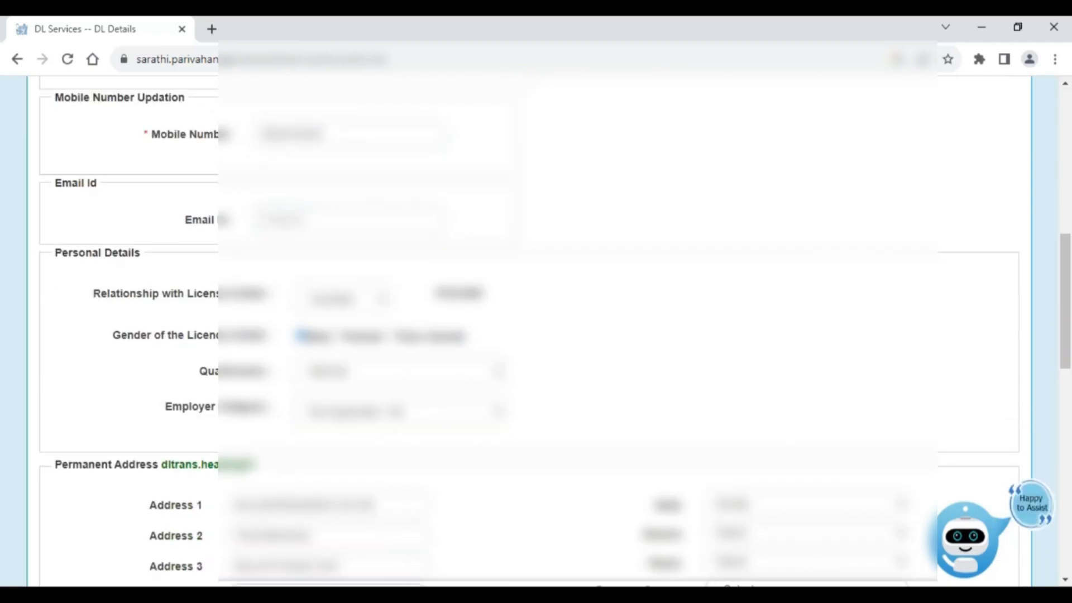
pyautogui.scroll(-5, 536, 329)
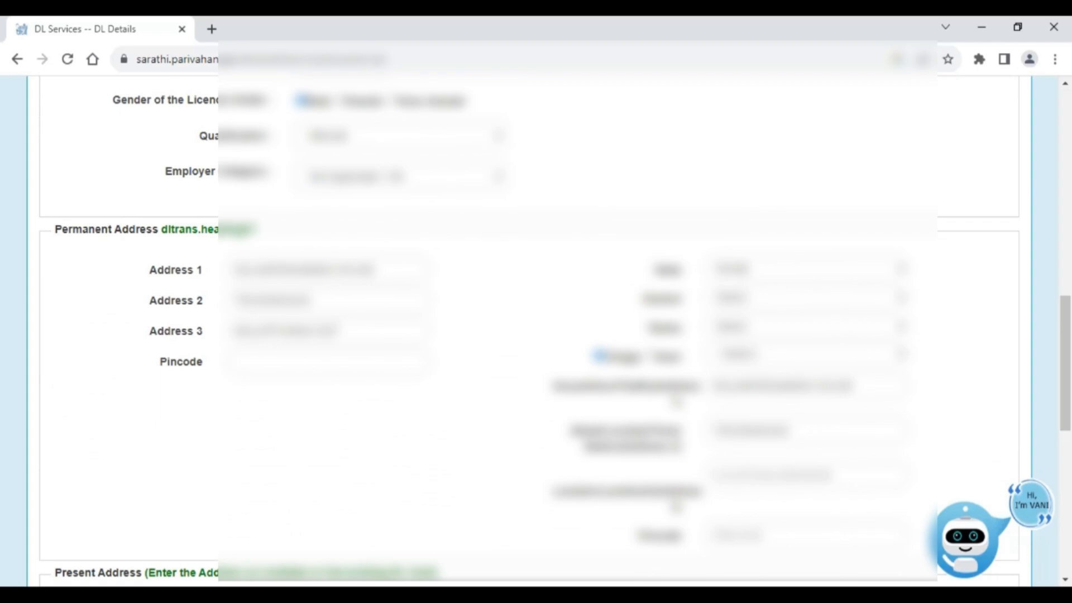
pyautogui.scroll(-2, 535, 329)
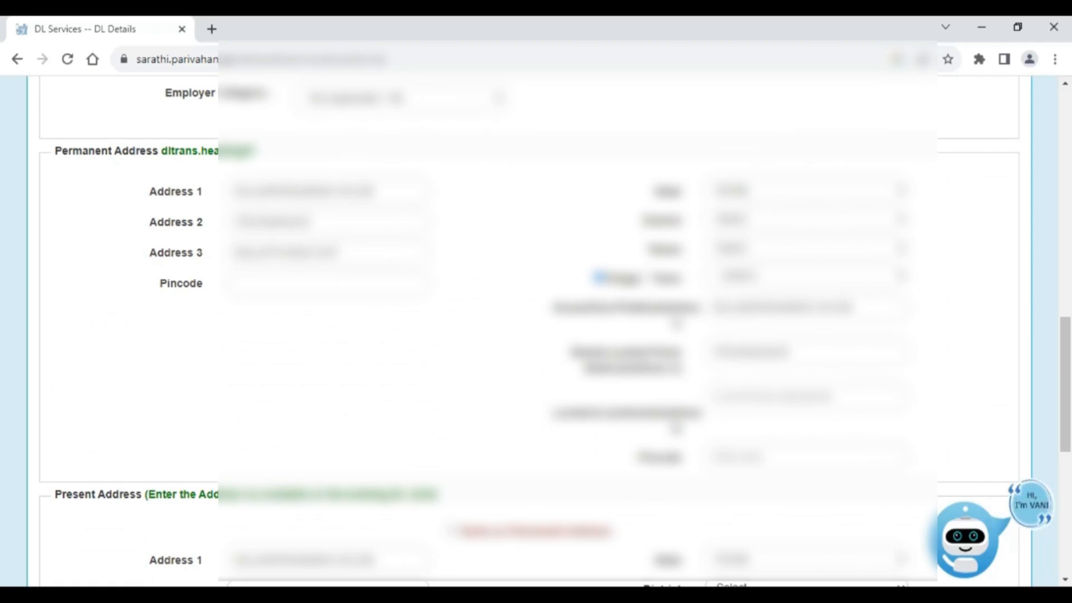
# Step: Choose the permanent address district, taluka and village, and enter its pincode
pyautogui.click(807, 219)
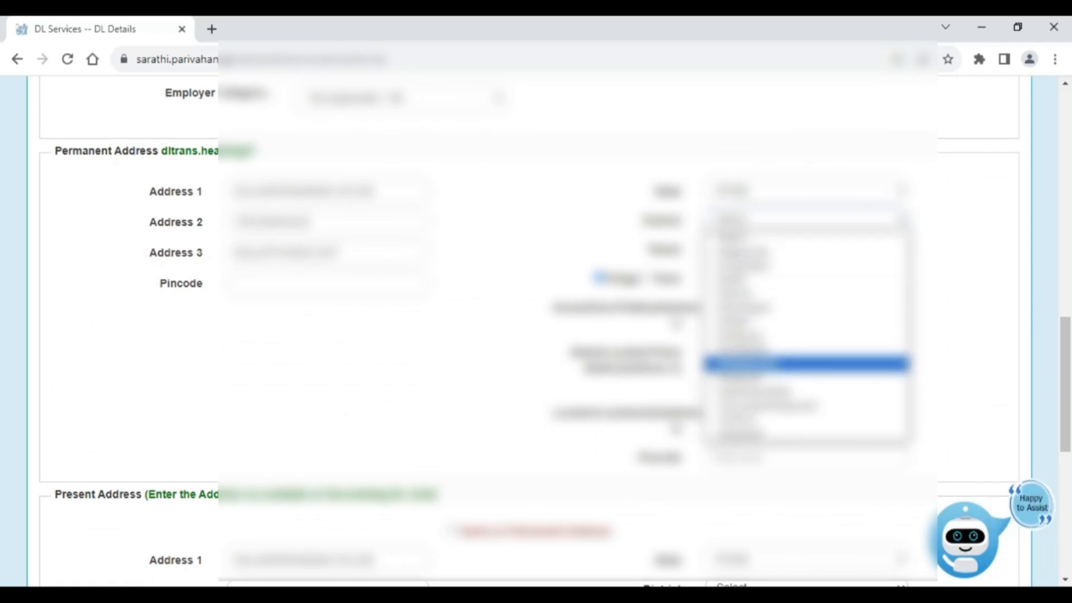
pyautogui.click(807, 364)
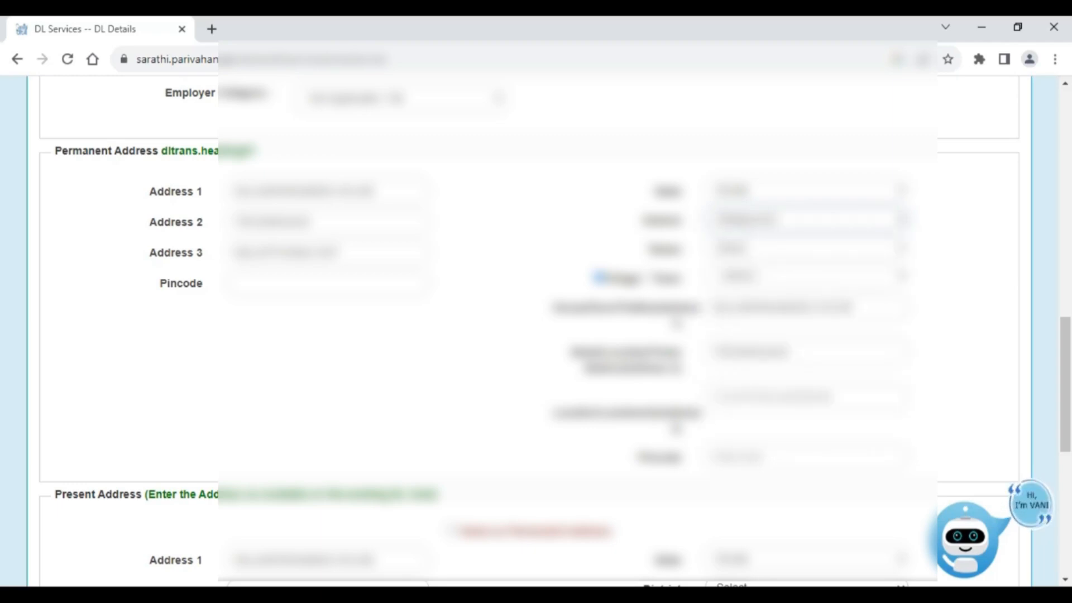
pyautogui.click(807, 249)
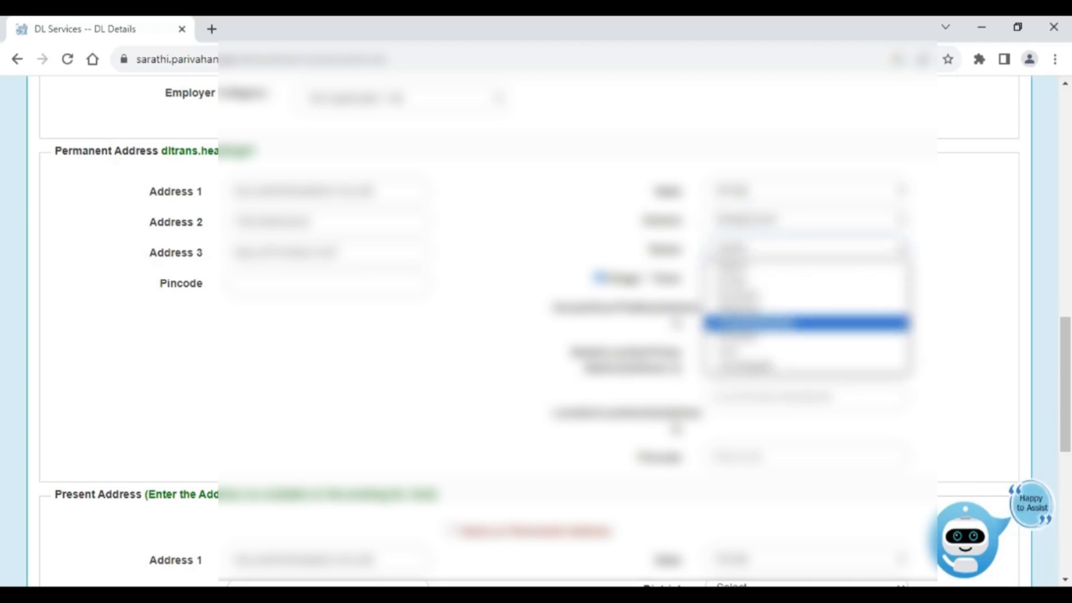
pyautogui.click(781, 367)
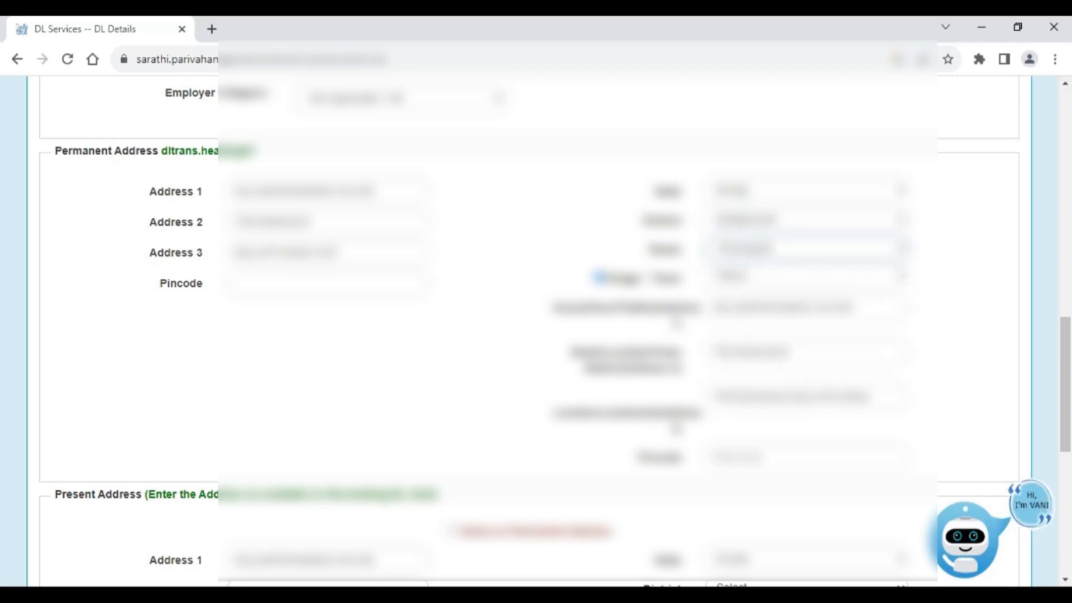
pyautogui.click(807, 277)
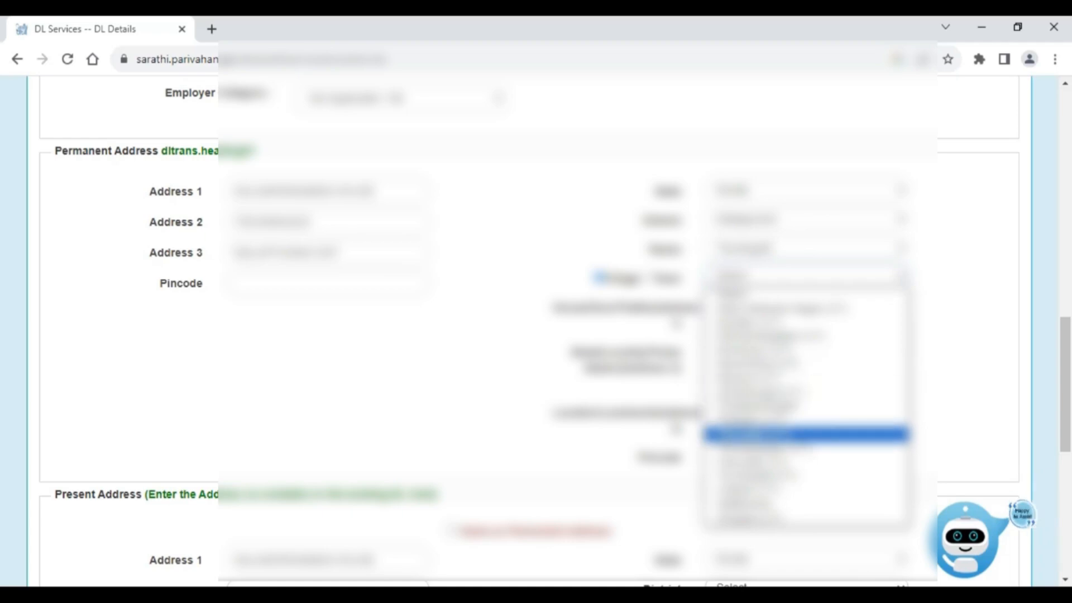
pyautogui.click(781, 475)
pyautogui.scroll(-1, 536, 330)
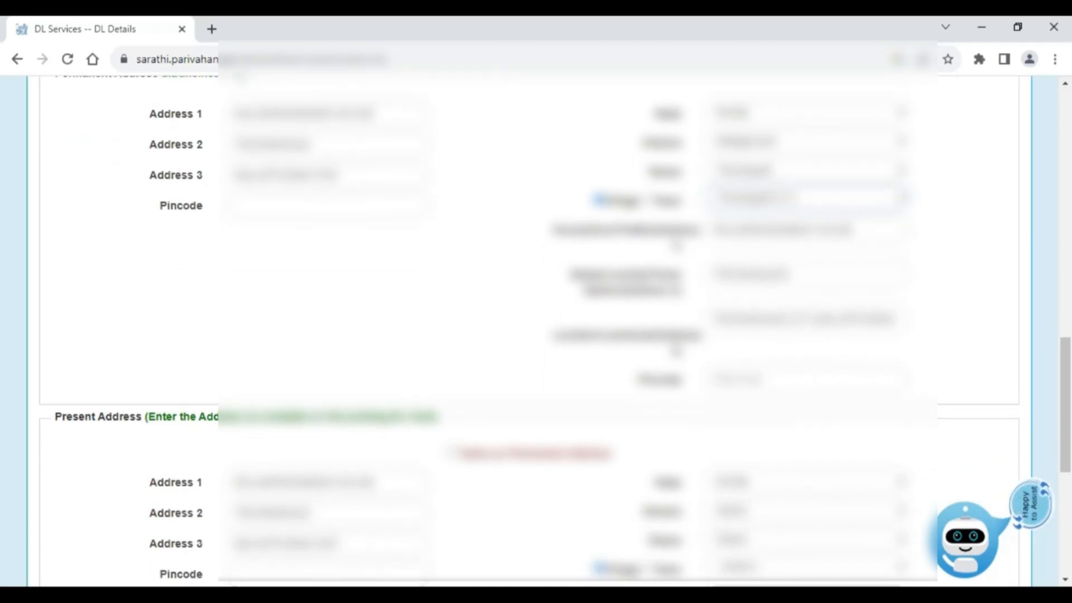
pyautogui.click(804, 379)
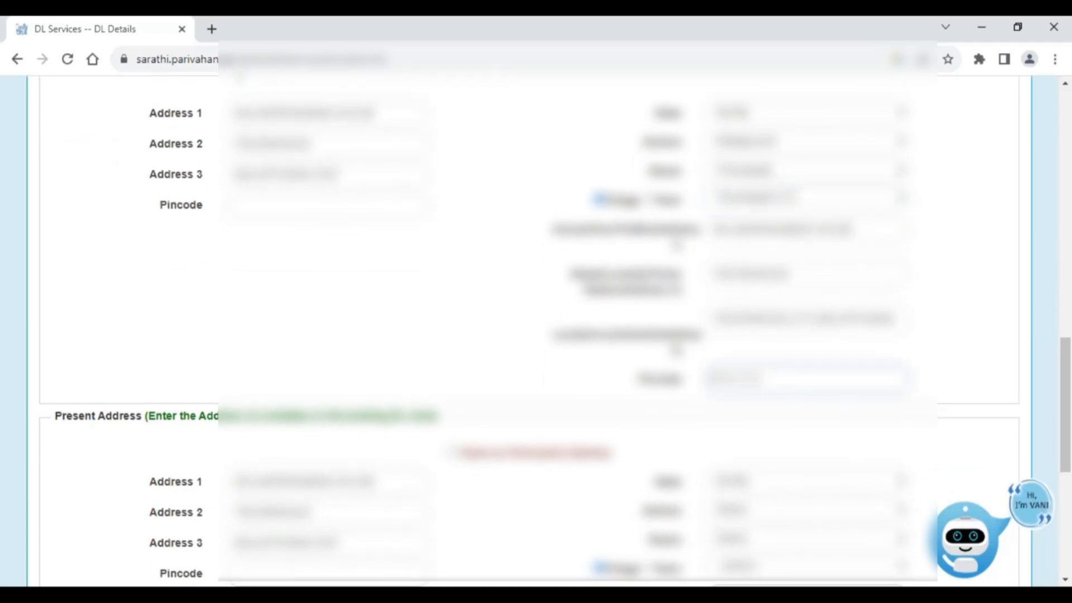
pyautogui.write('676')
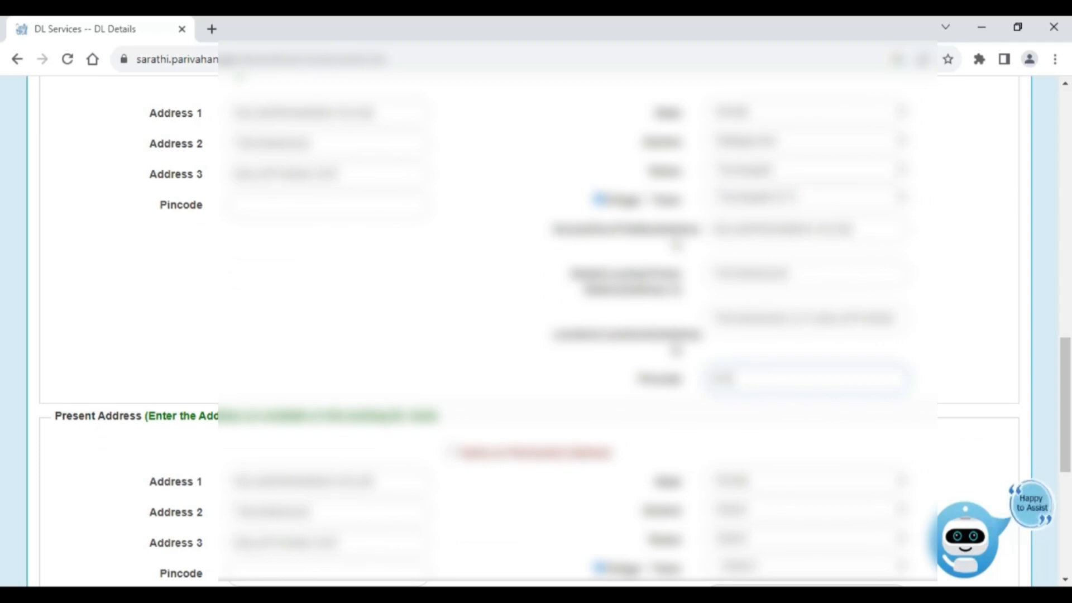
pyautogui.write('3')
pyautogui.scroll(-3, 536, 334)
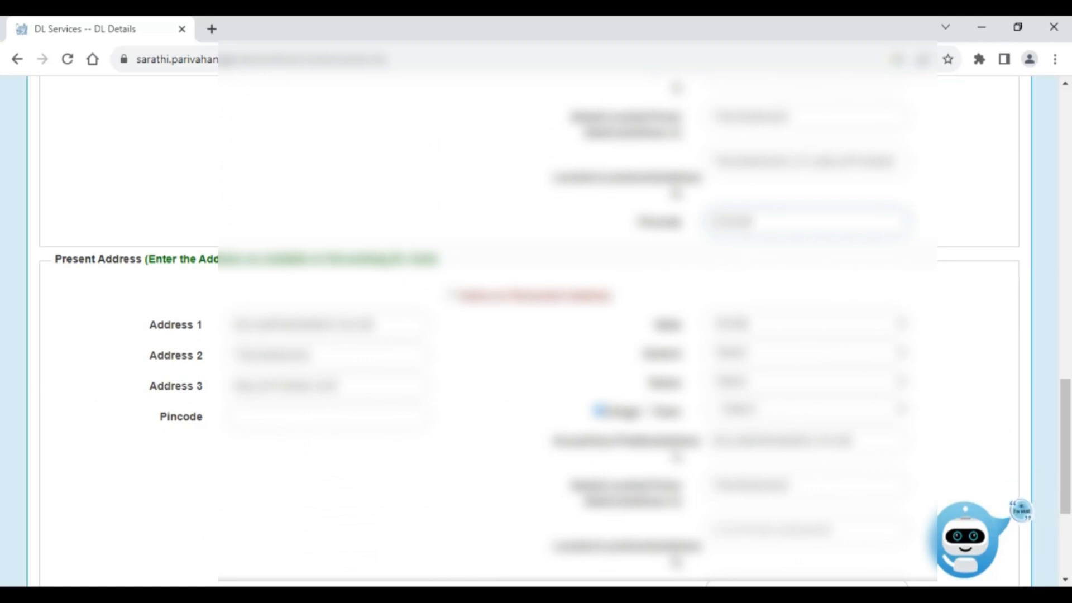
# Step: Copy the permanent address into the present address and submit the DL Details form
pyautogui.click(453, 295)
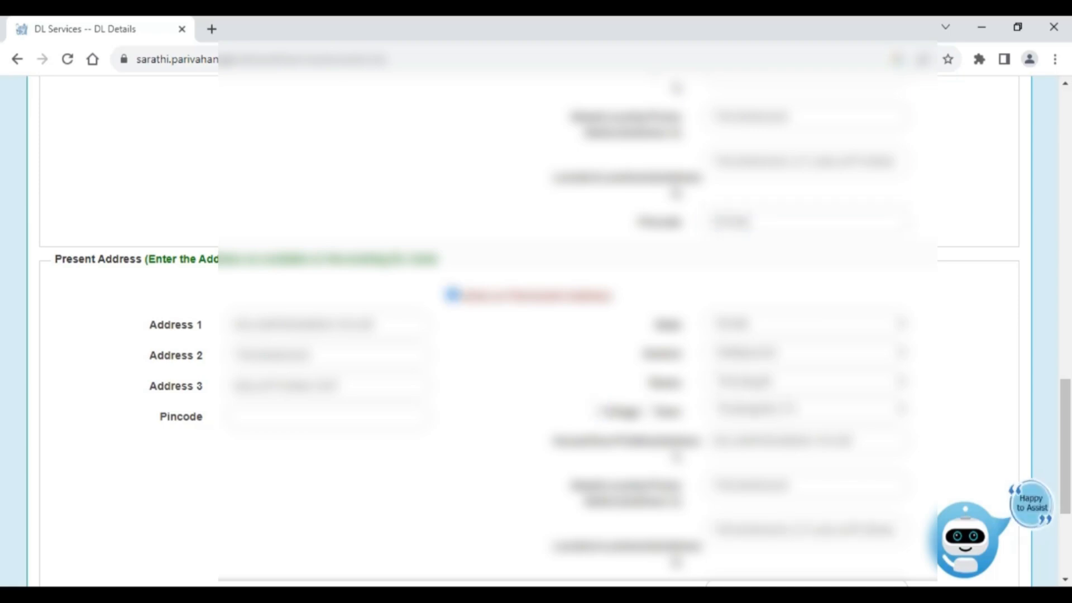
pyautogui.scroll(-3, 536, 329)
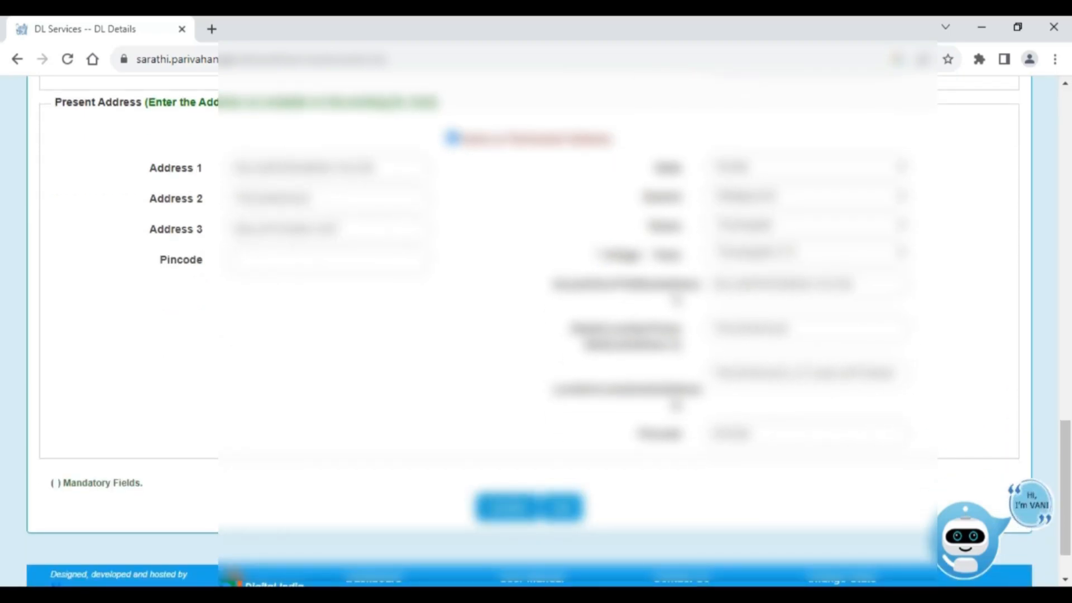
pyautogui.scroll(7, 536, 329)
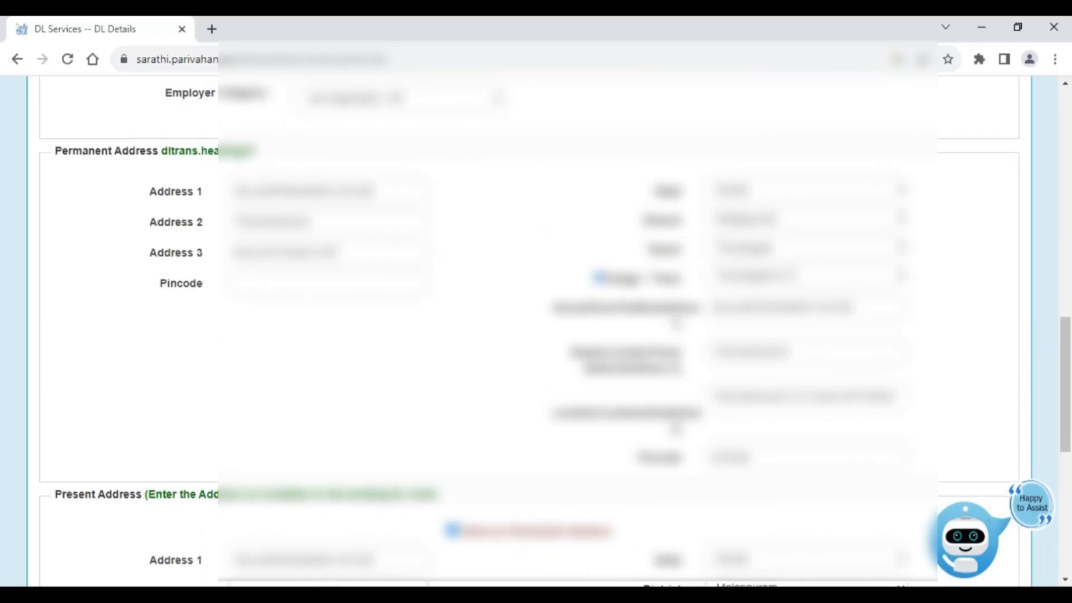
pyautogui.scroll(-1, 536, 329)
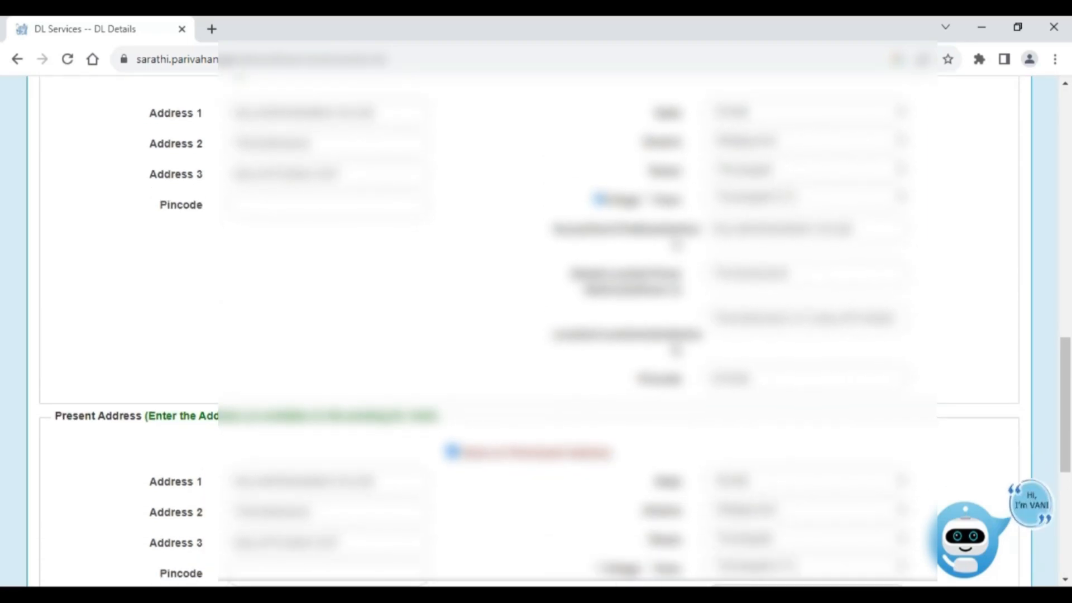
pyautogui.scroll(-5, 536, 329)
pyautogui.click(507, 438)
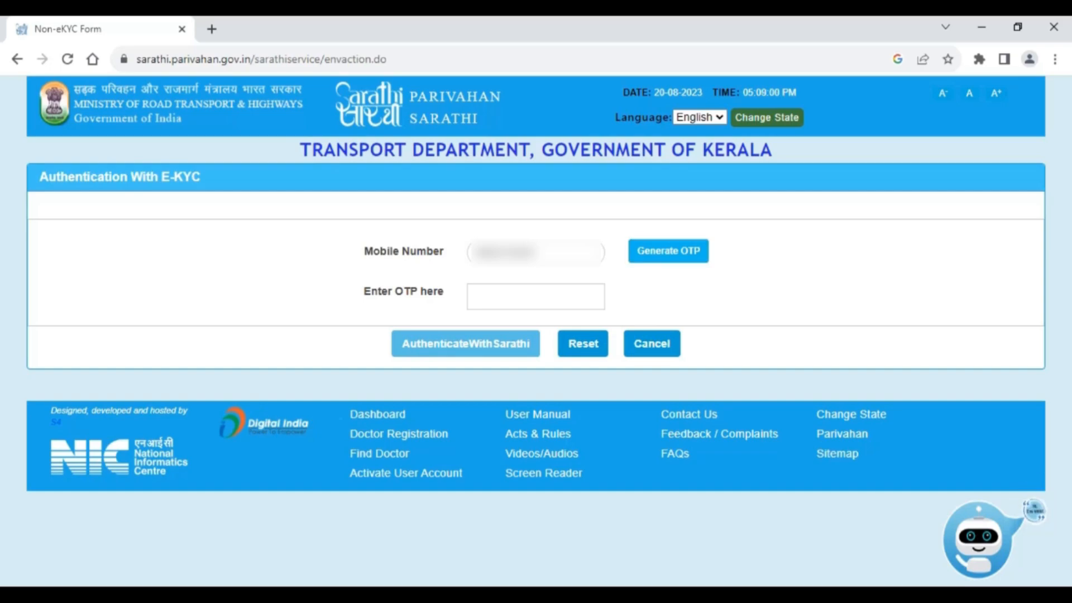
# Step: Generate an OTP to the registered mobile and authenticate with the received code
pyautogui.click(669, 251)
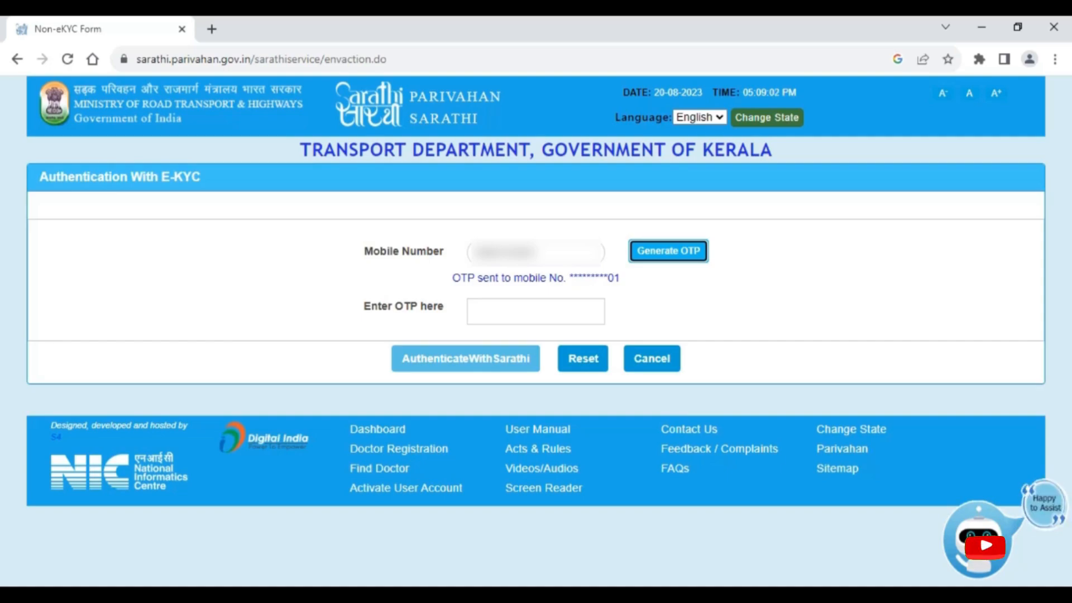
pyautogui.click(536, 312)
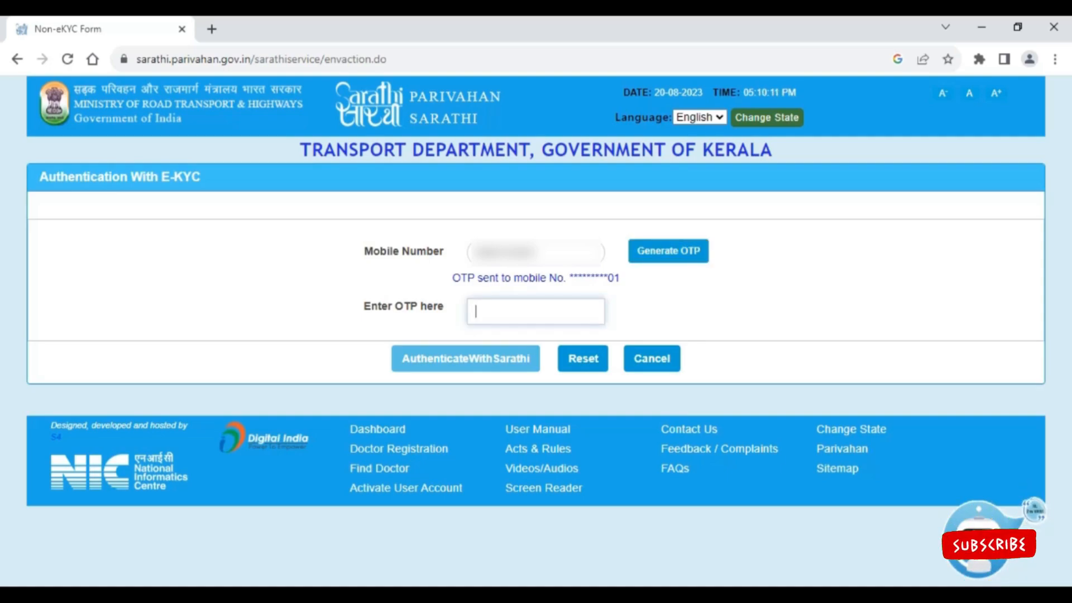
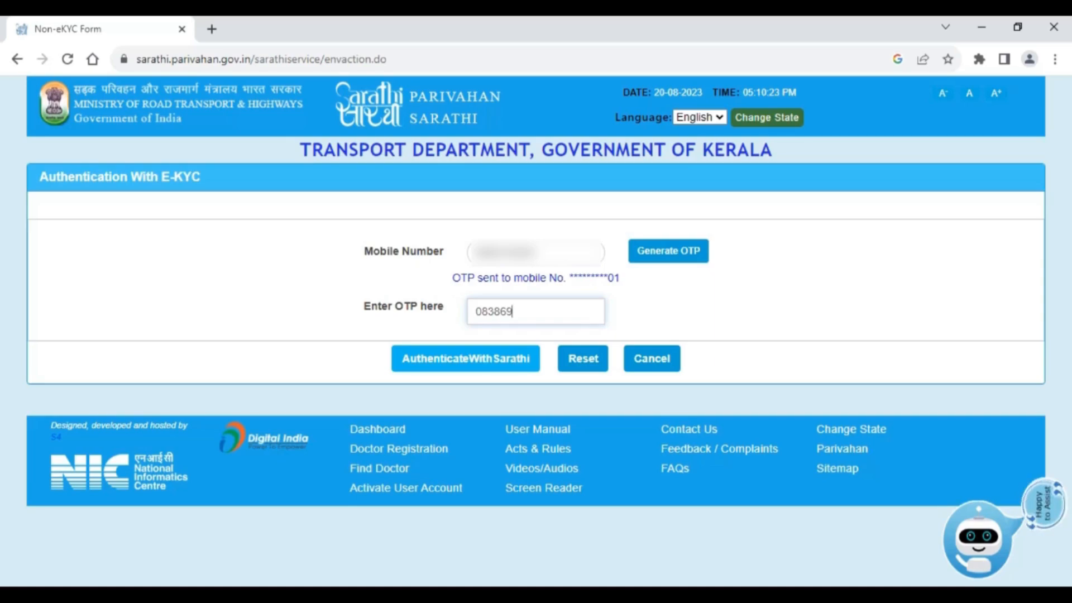
pyautogui.press('Return')
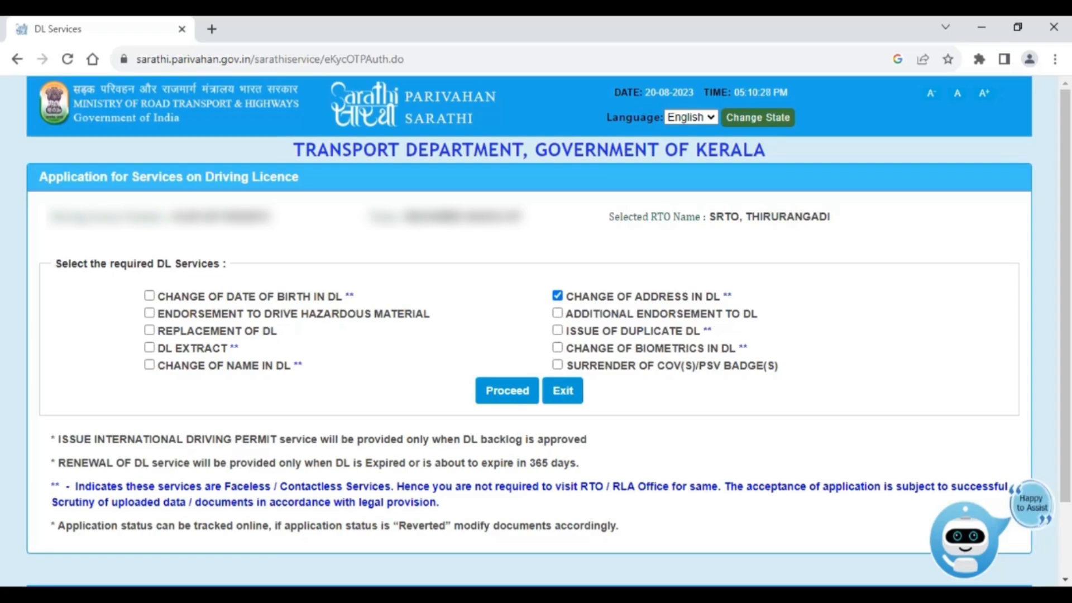
# Step: Swap the selected service from Change of Address in DL to Replacement of DL
pyautogui.click(557, 295)
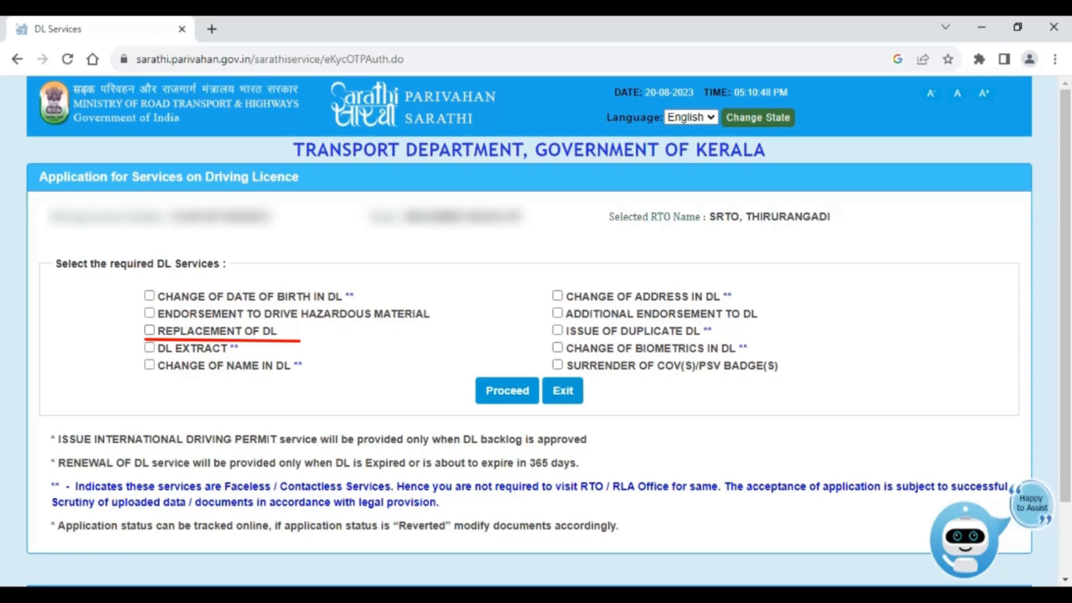
pyautogui.click(149, 331)
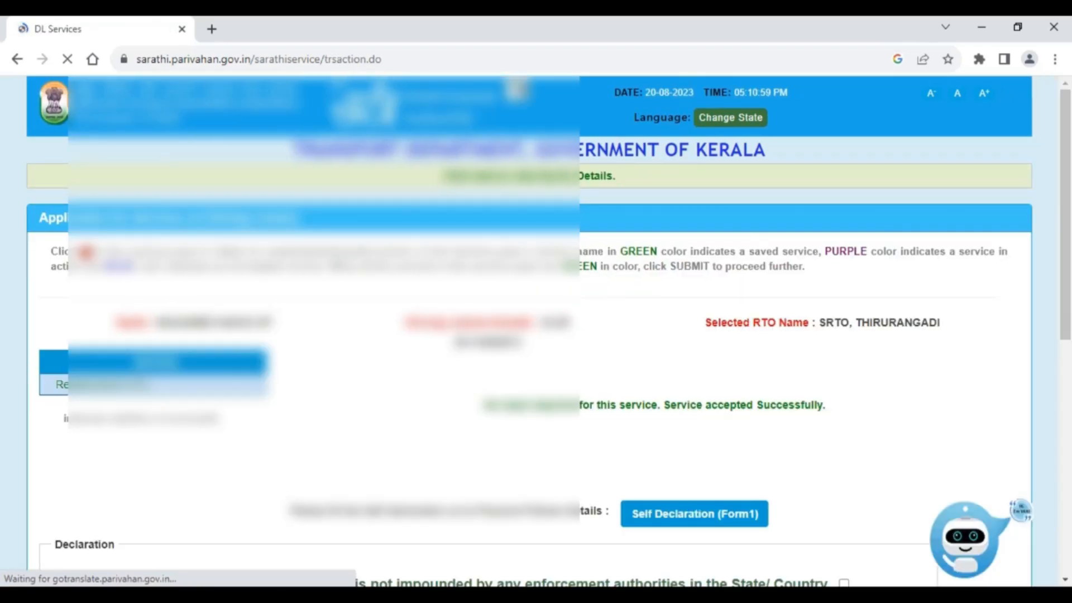
# Step: Open the Self Declaration (Form1) physical fitness form and maximize it
pyautogui.scroll(-3, 536, 335)
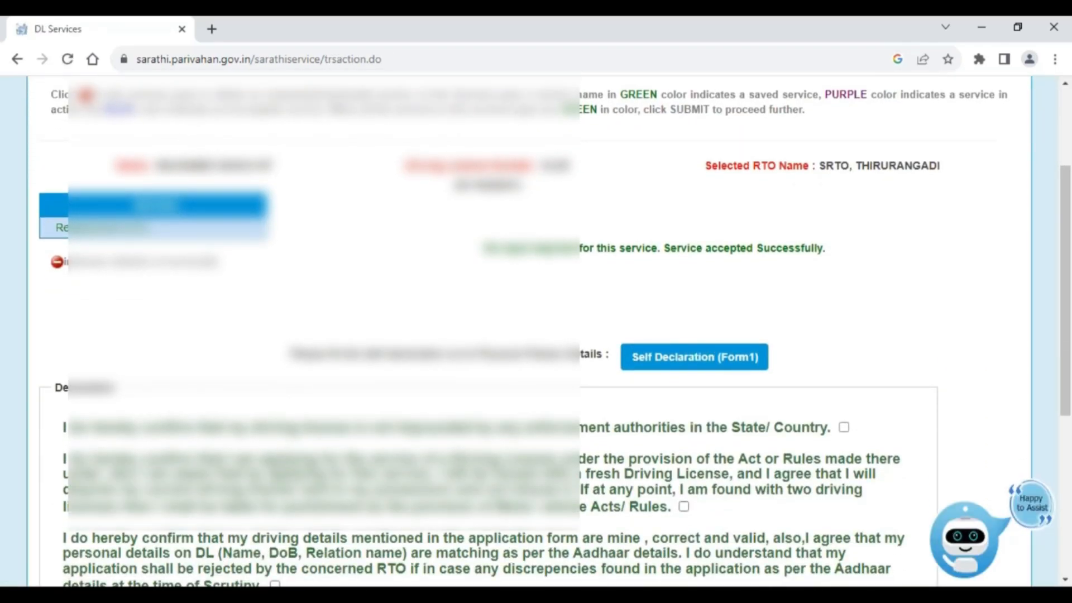
pyautogui.scroll(-3, 536, 335)
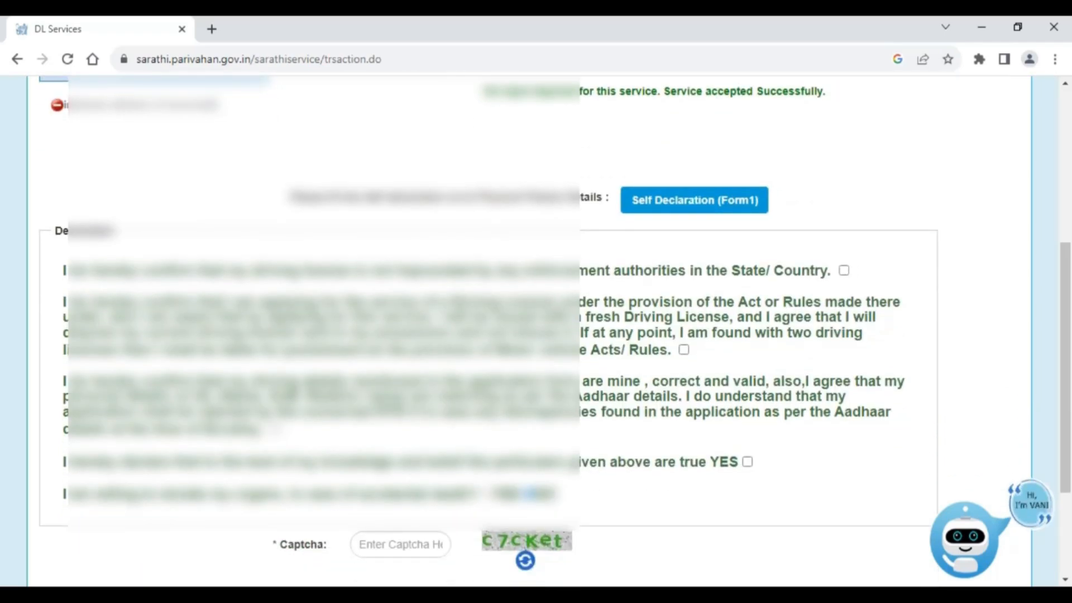
pyautogui.scroll(5, 536, 335)
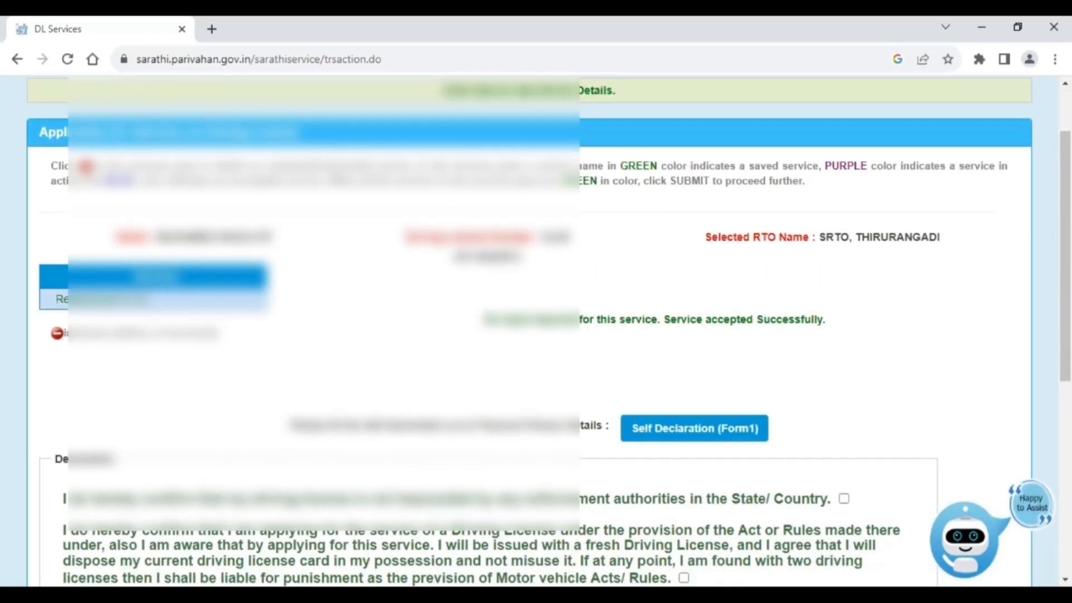
pyautogui.scroll(-3, 536, 335)
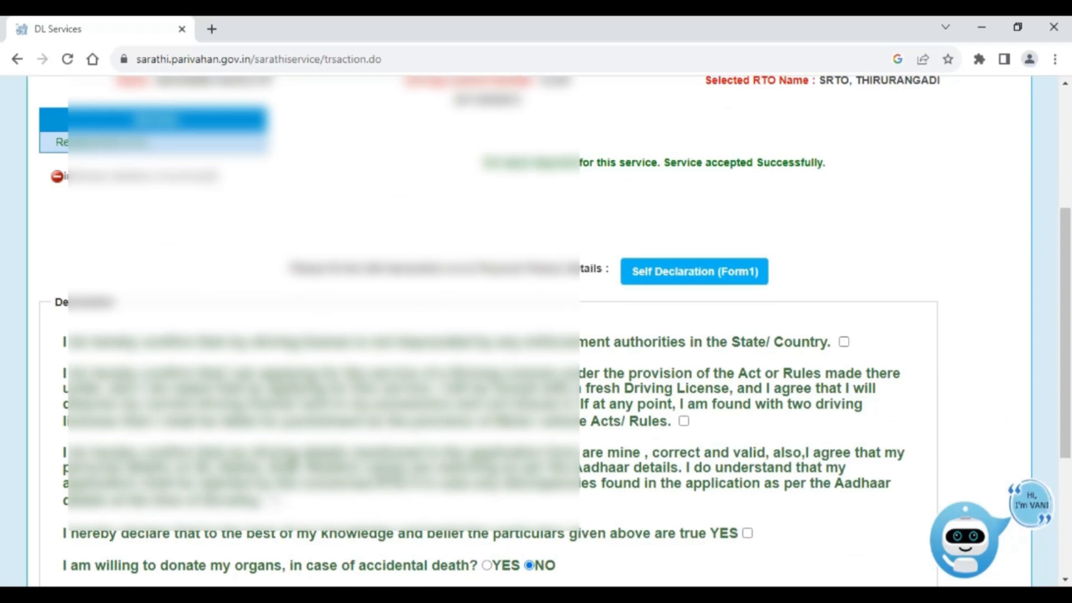
pyautogui.click(694, 271)
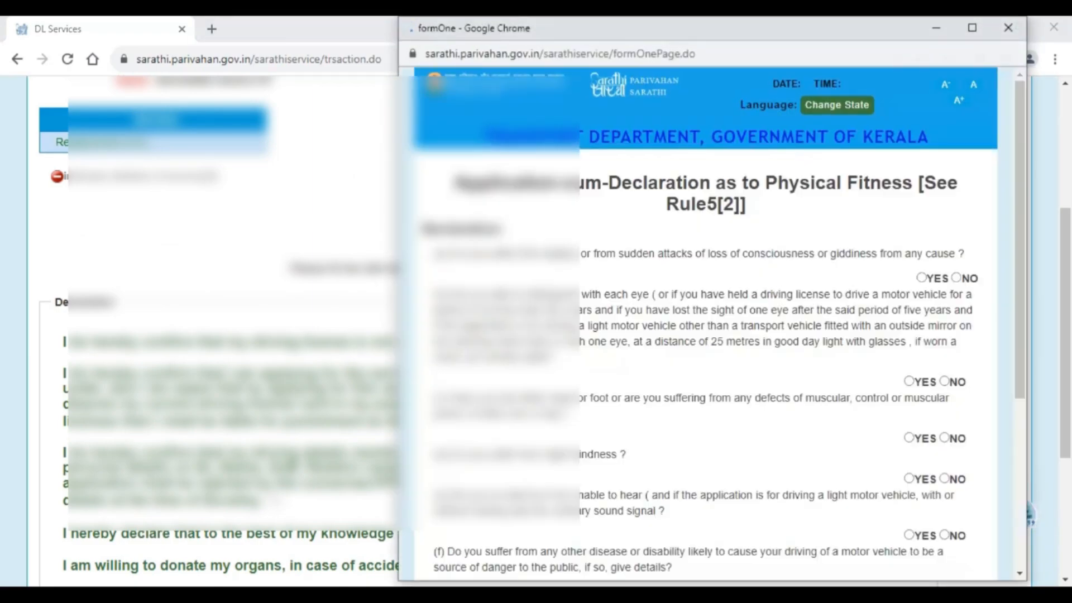
pyautogui.click(971, 27)
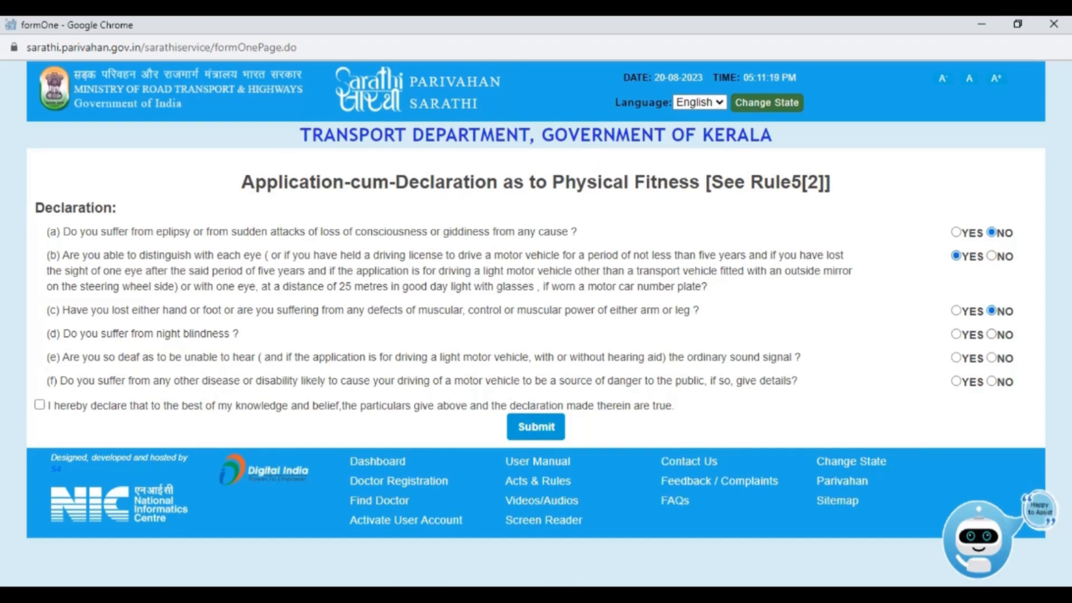
# Step: Answer NO to night blindness and deafness, tick the declaration, and submit it
pyautogui.click(992, 334)
pyautogui.click(992, 358)
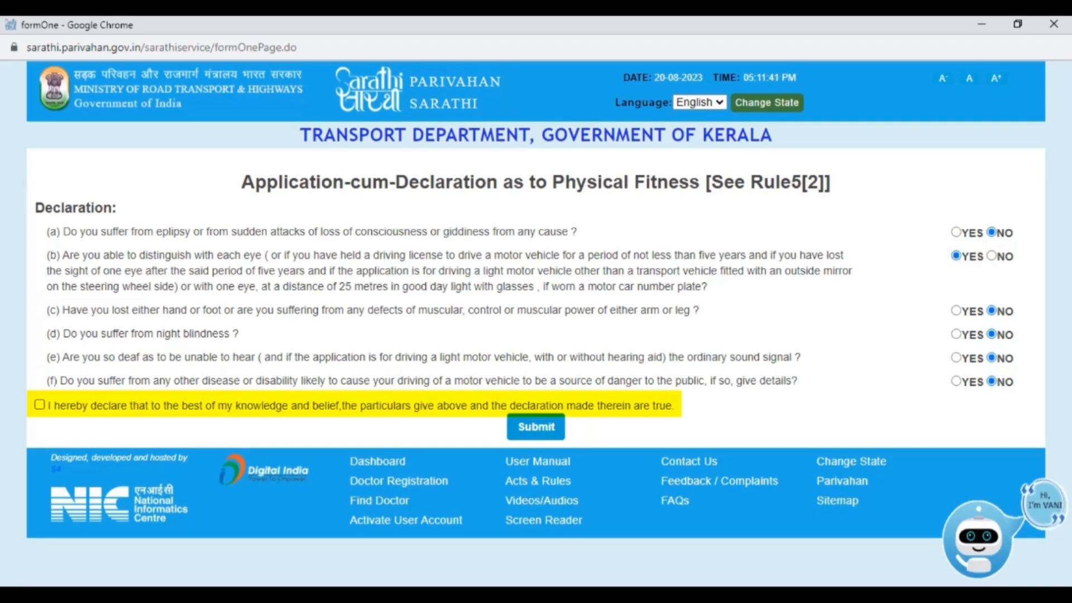
pyautogui.click(39, 405)
pyautogui.click(535, 427)
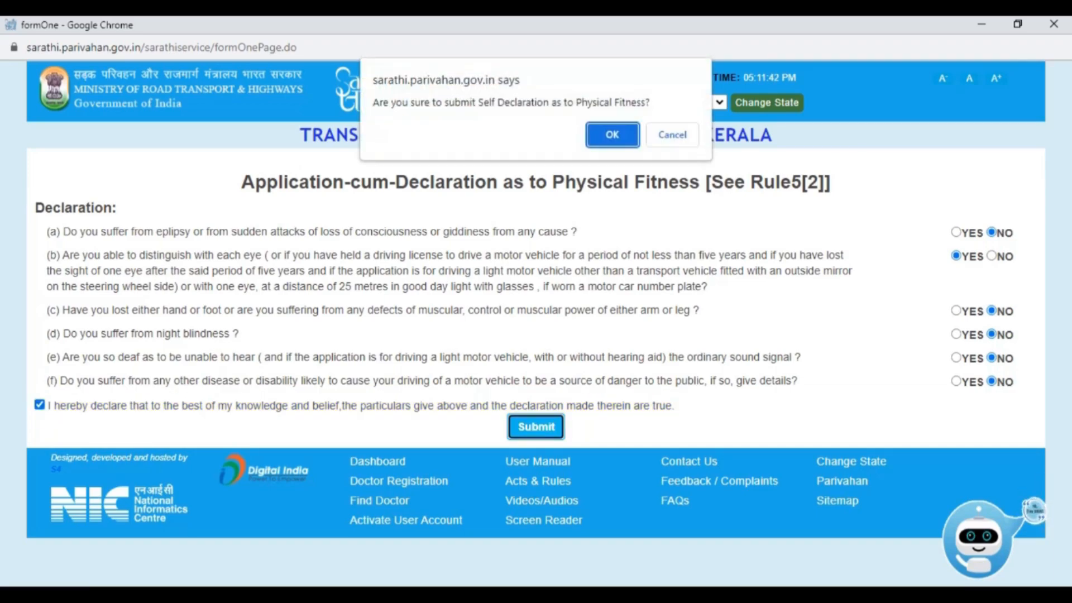
pyautogui.press('Return')
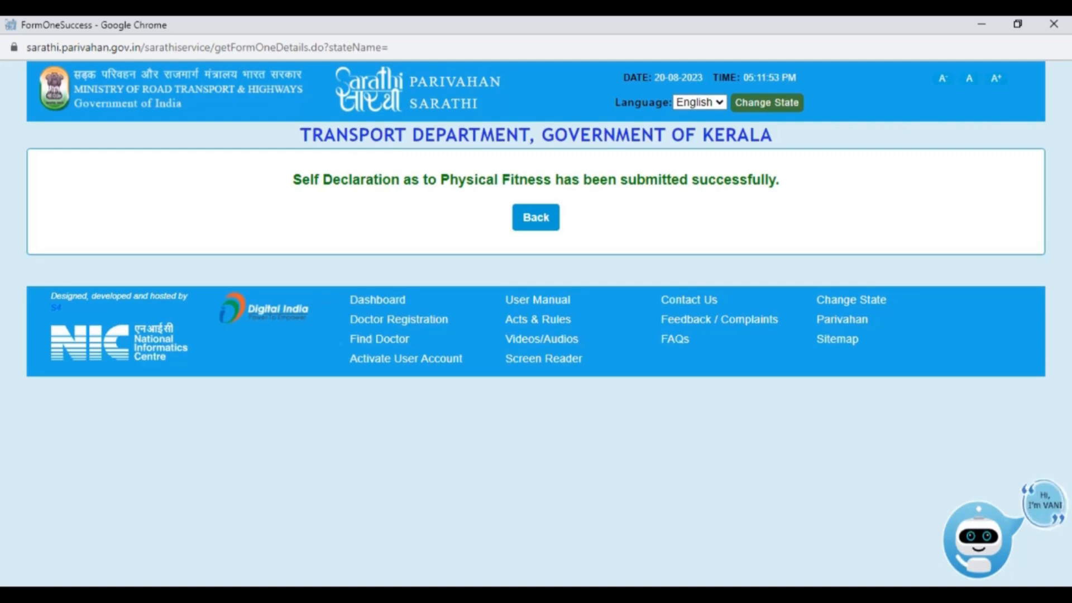
# Step: Confirm the licence isn't impounded, acknowledge a fresh licence, and tick the particulars declarations
pyautogui.click(536, 217)
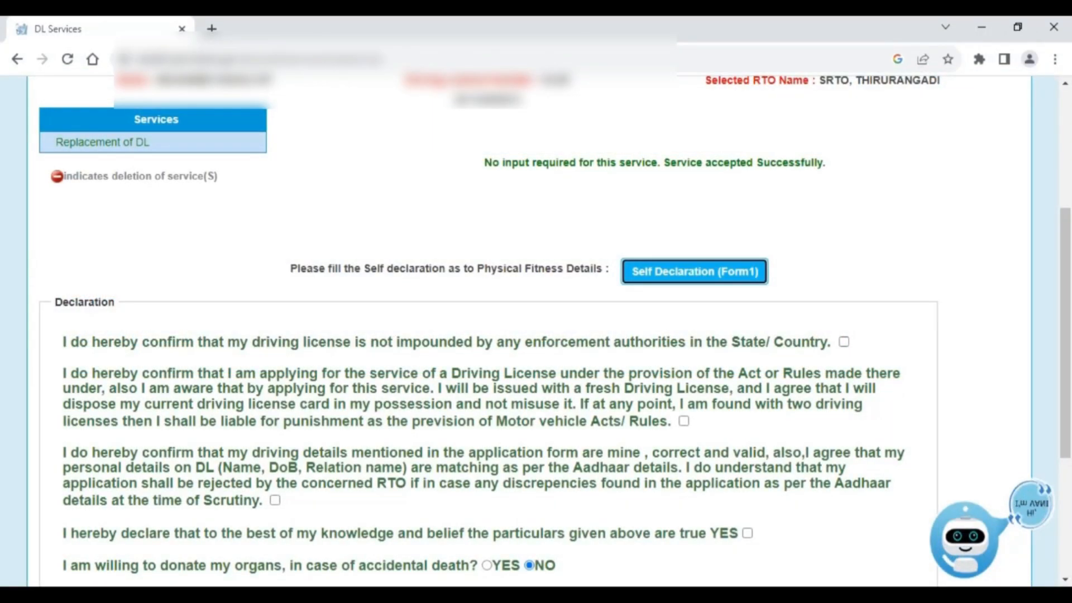
pyautogui.scroll(-2, 536, 323)
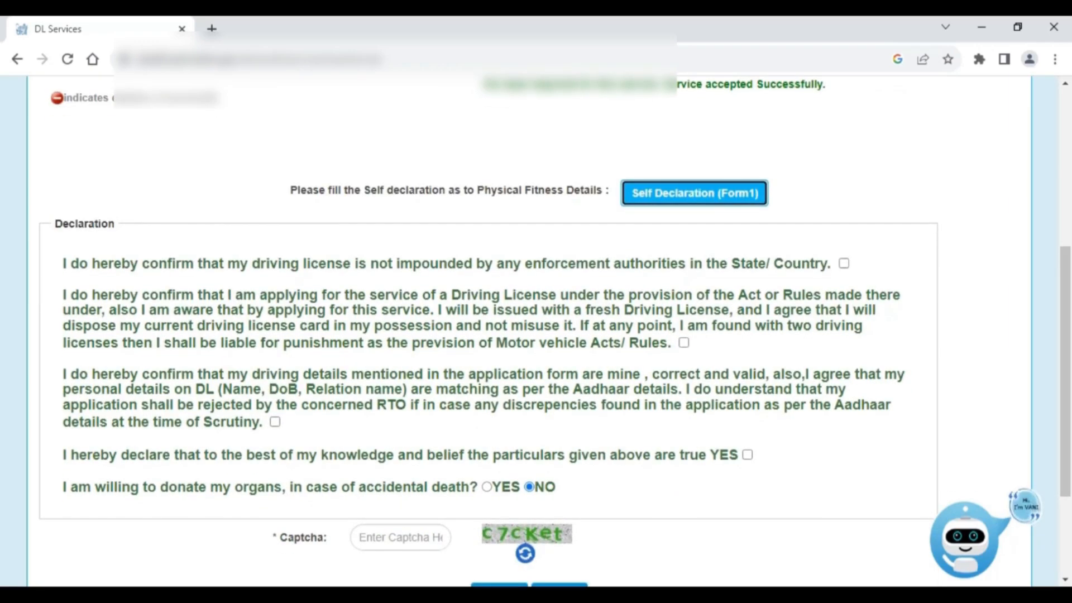
pyautogui.click(843, 263)
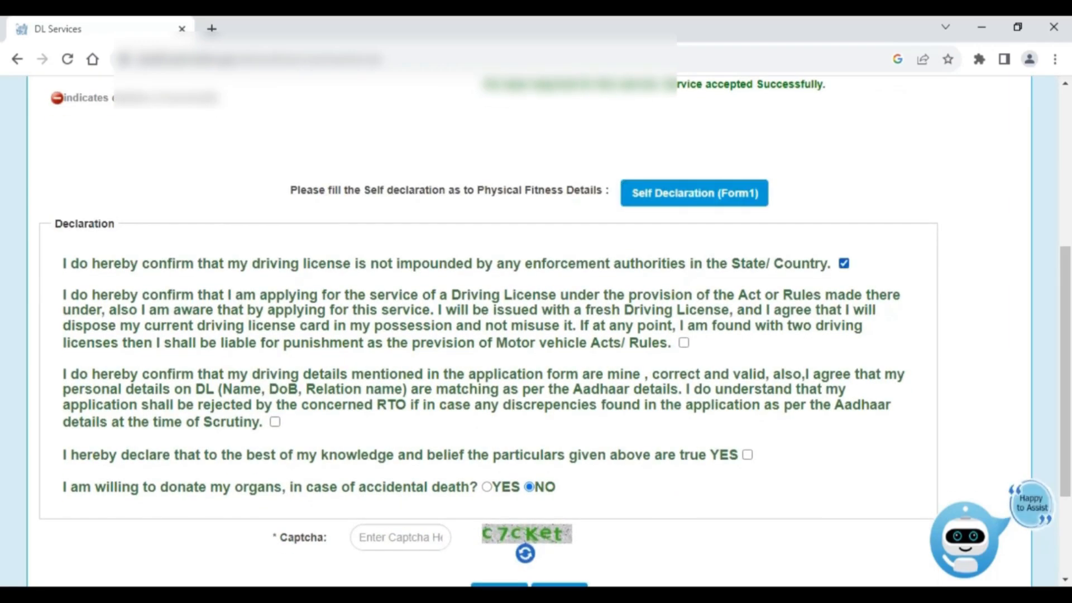
pyautogui.click(684, 343)
pyautogui.scroll(-3, 684, 343)
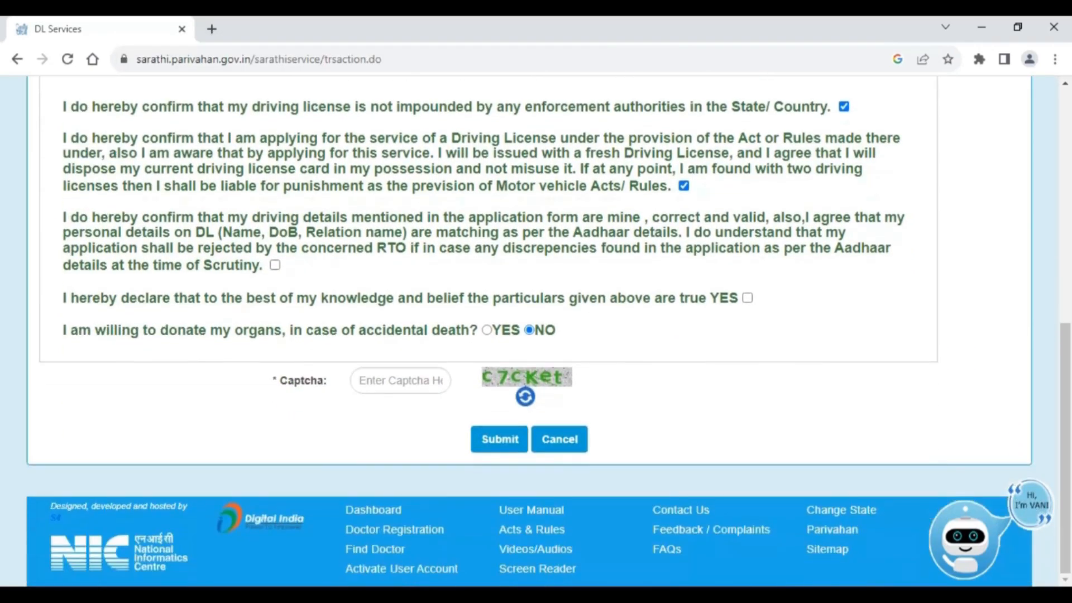
pyautogui.click(275, 266)
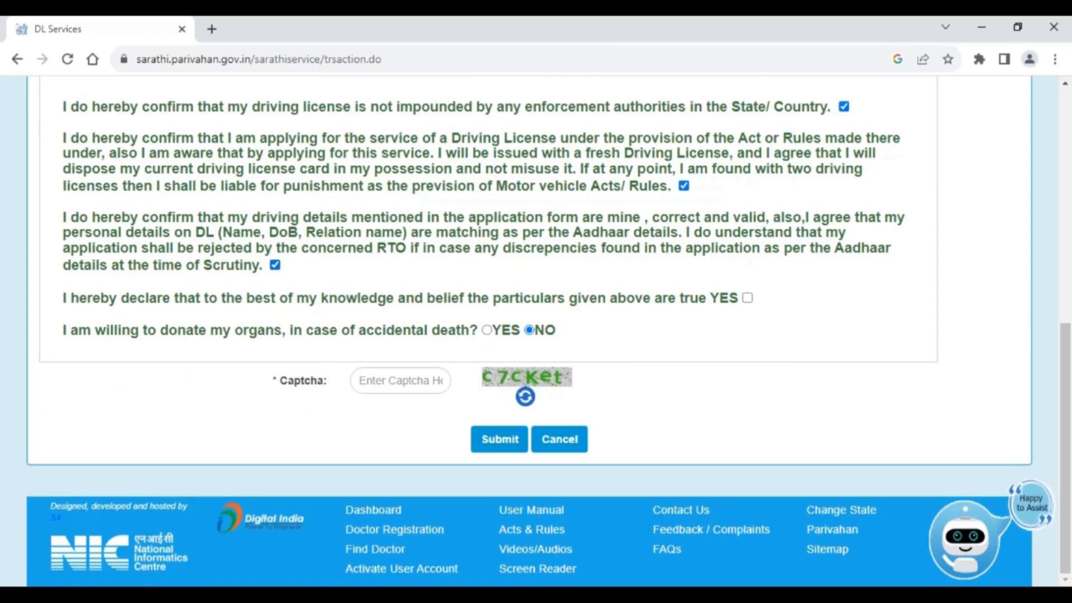
pyautogui.click(747, 298)
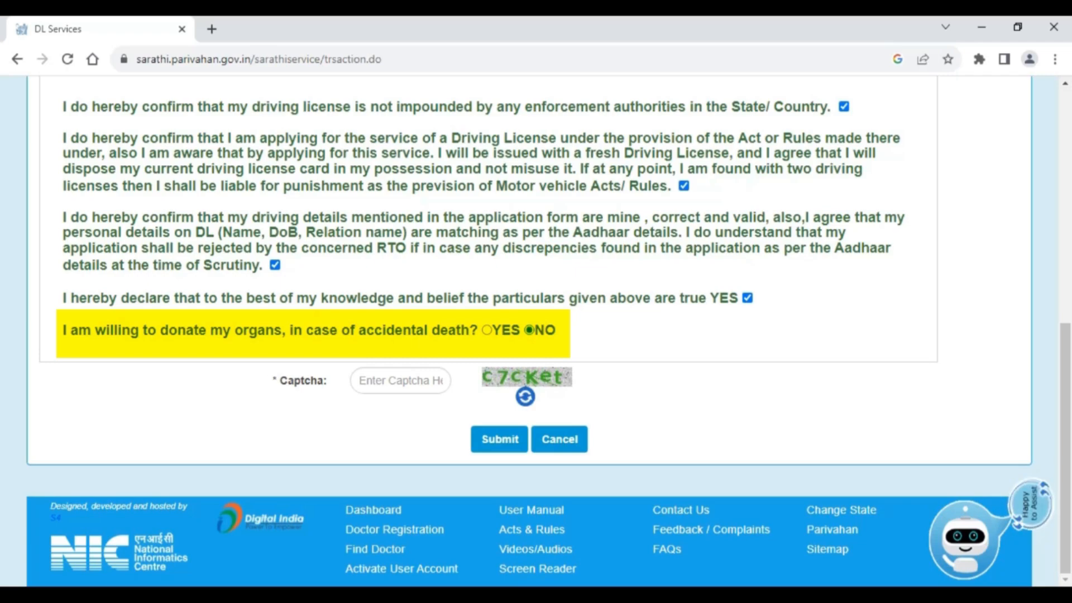
# Step: Fill in the captcha and submit the application, confirming no organ donation
pyautogui.click(400, 380)
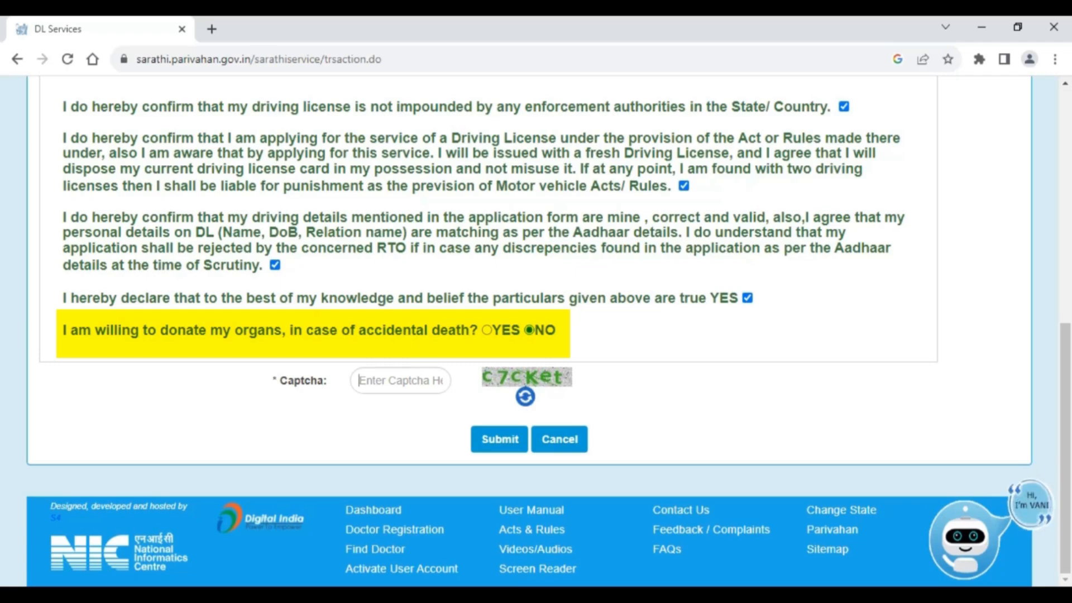
pyautogui.write('c')
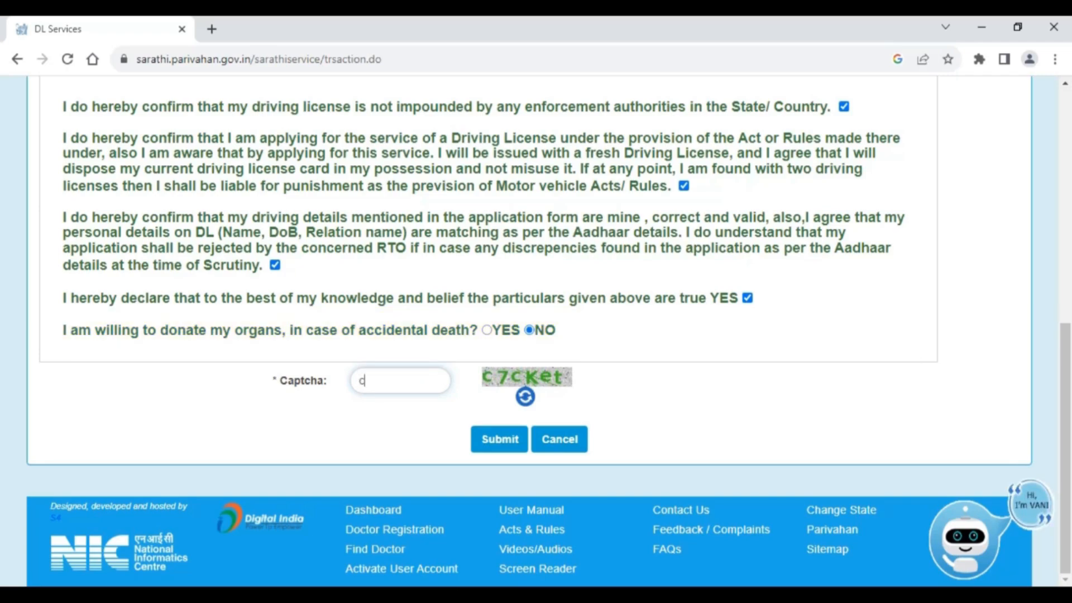
pyautogui.write('7')
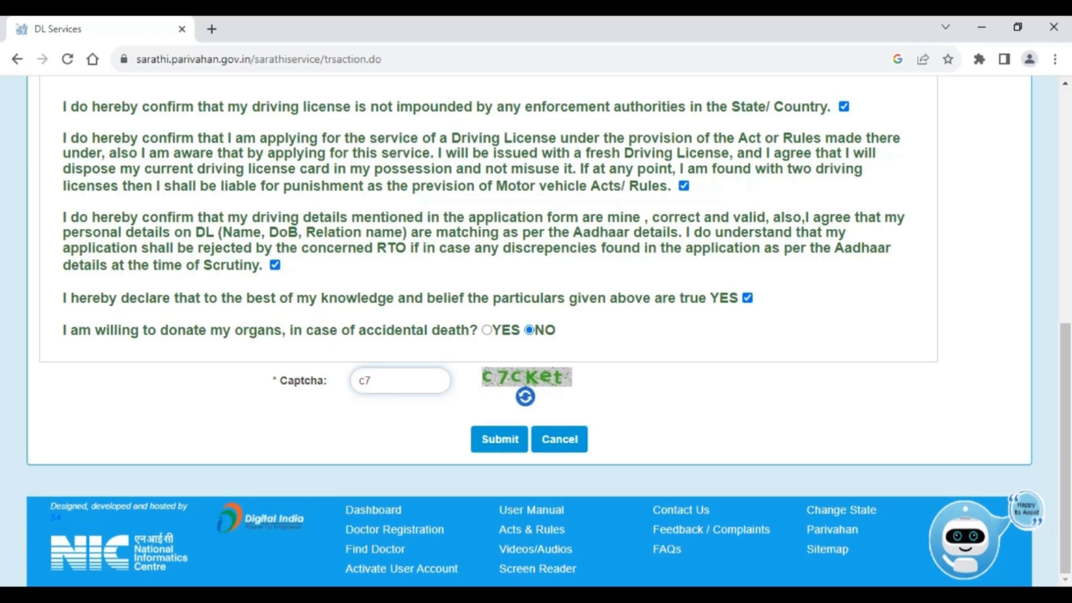
pyautogui.write('cK')
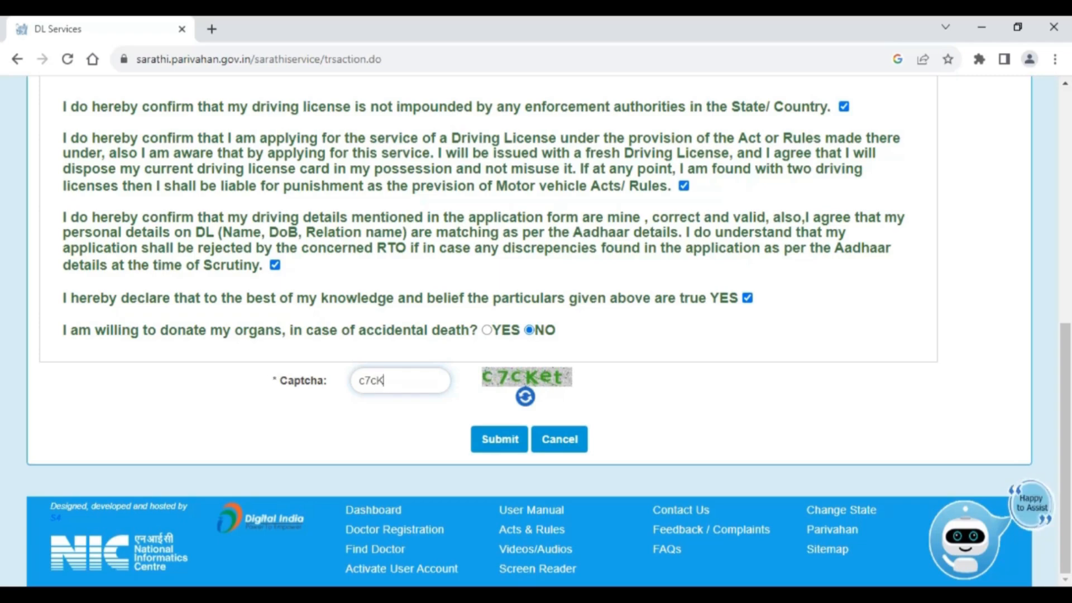
pyautogui.write('t')
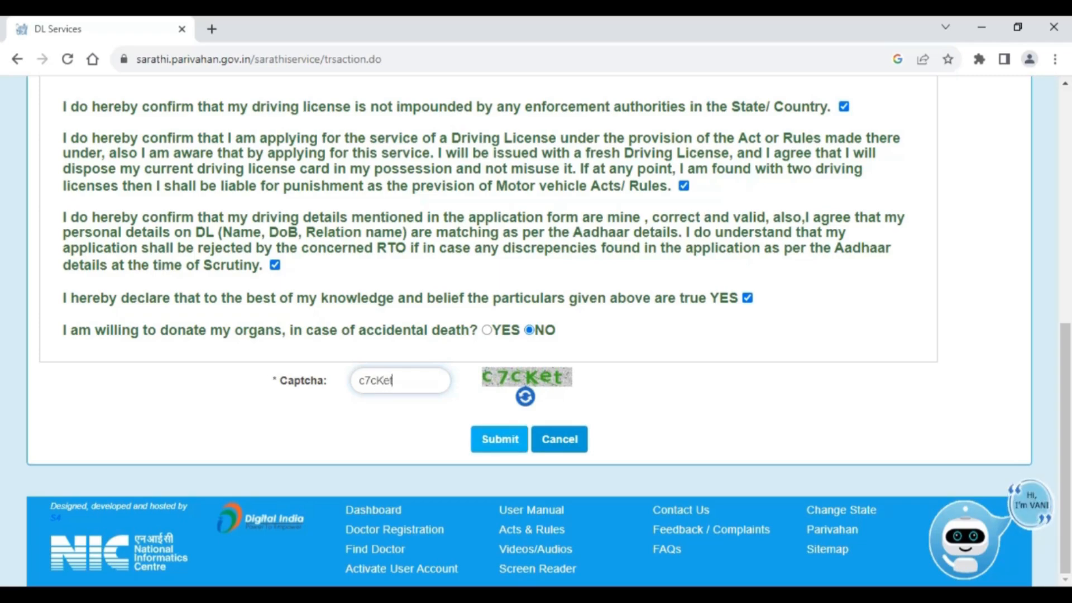
pyautogui.click(499, 439)
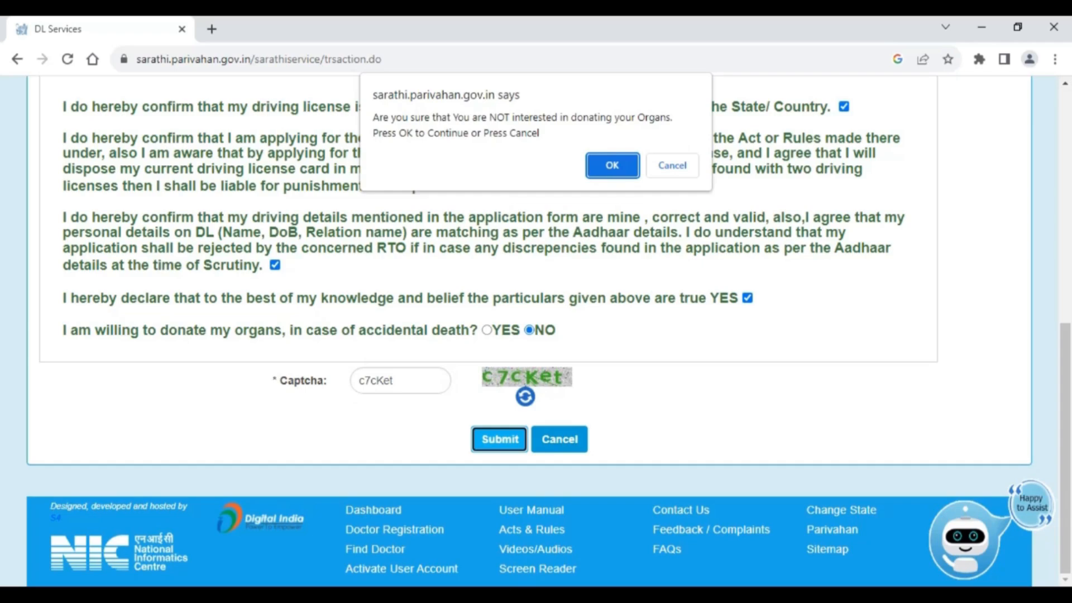
pyautogui.press('Return')
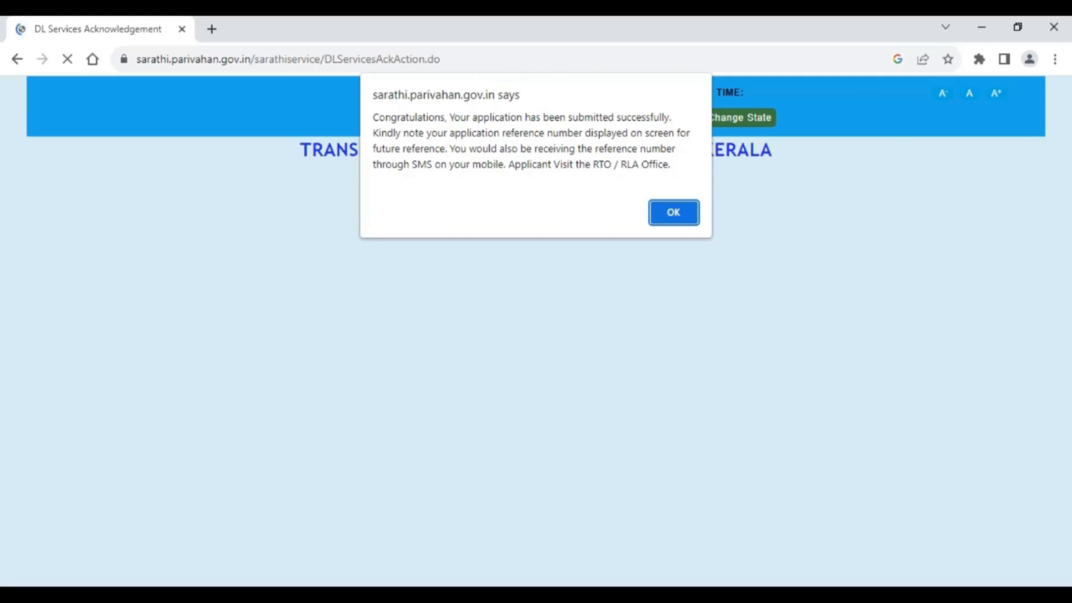
# Step: Dismiss the success alert to show the Application Reference Slip, then begin a new snip
pyautogui.press('Return')
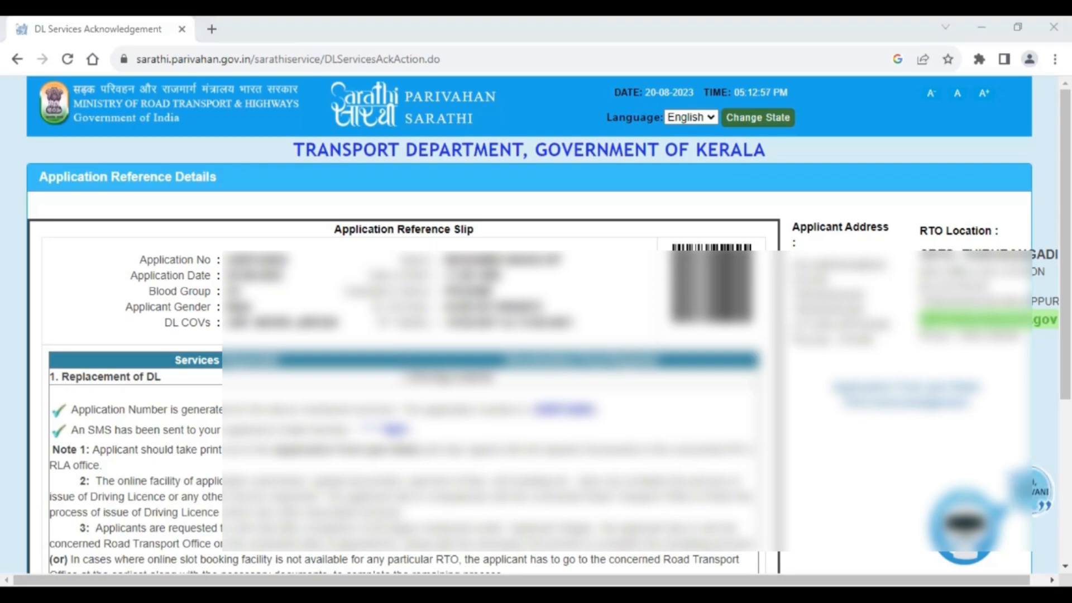
pyautogui.click(664, 320)
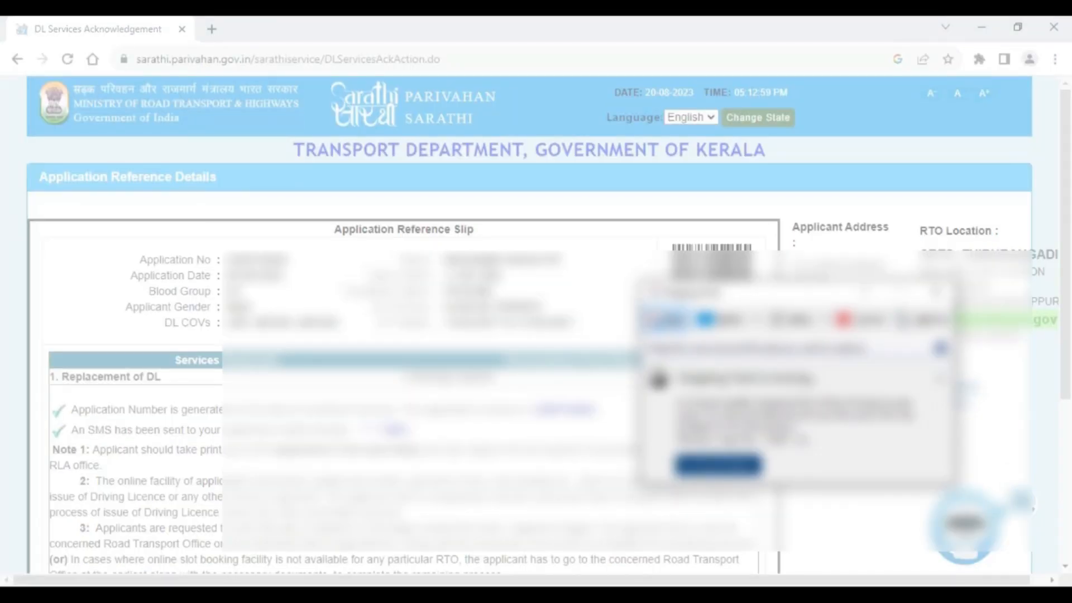
# Step: Snip the reference slip page and save it to the Desktop as JPEG file 001
pyautogui.moveTo(15, 77); pyautogui.dragTo(858, 576)
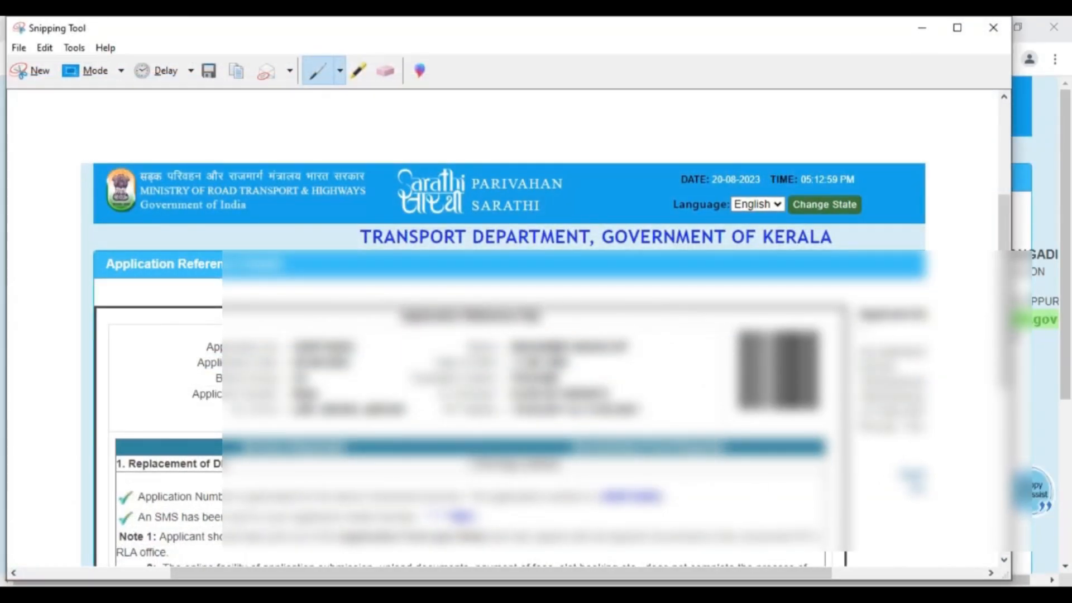
pyautogui.click(209, 70)
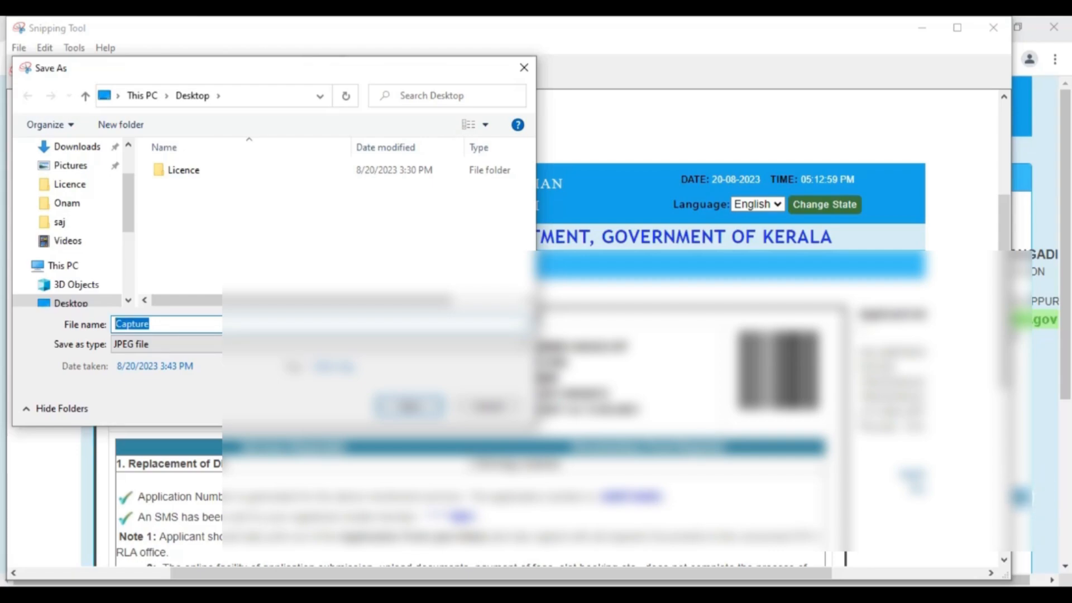
pyautogui.write('001')
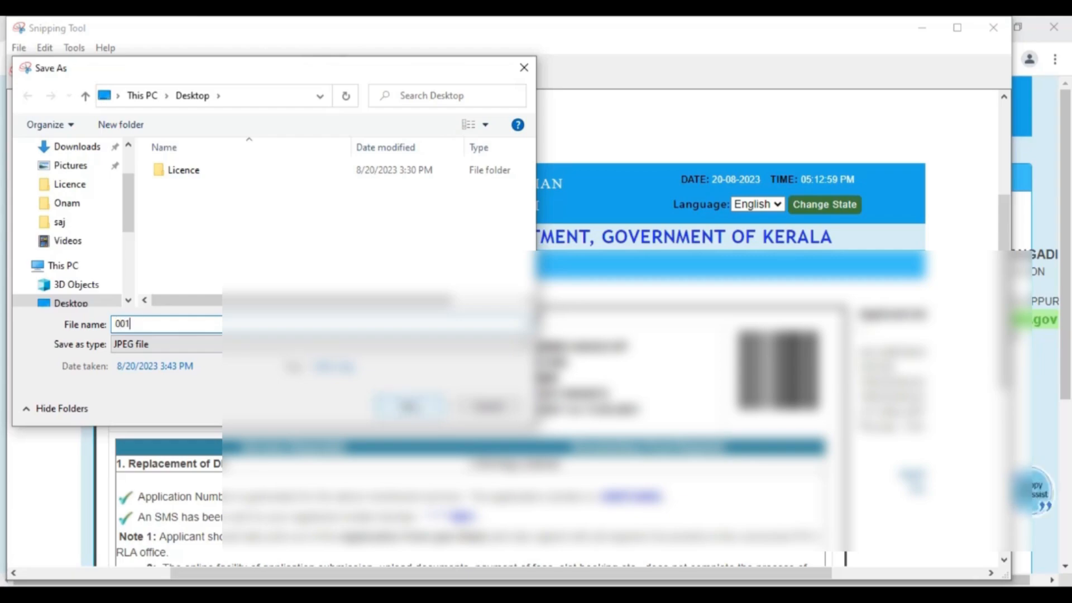
pyautogui.press('Return')
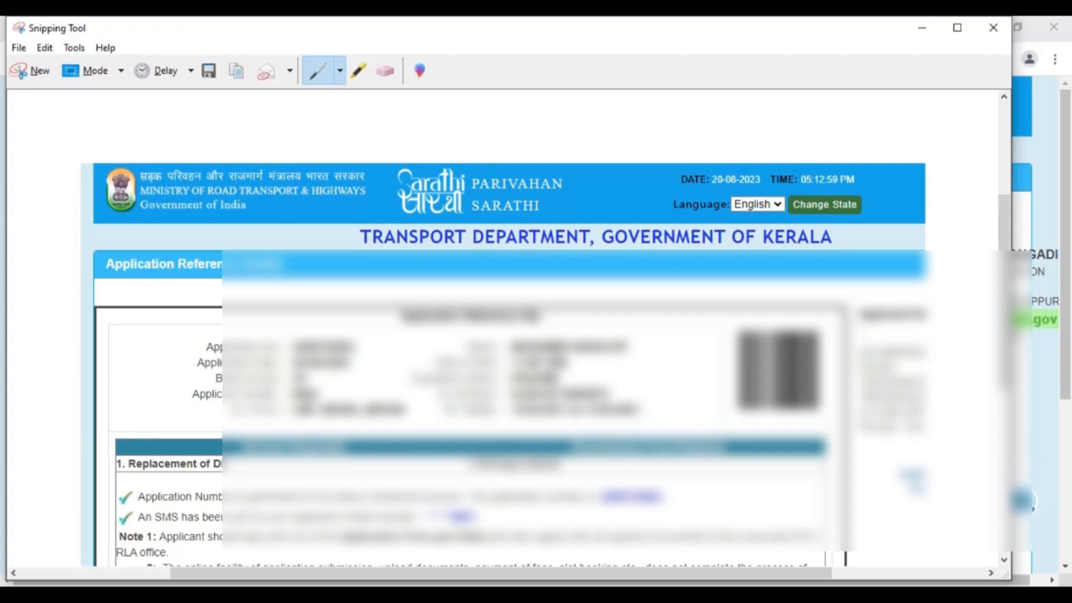
# Step: Continue to the Application Status check and submit it with the captcha filled in
pyautogui.click(993, 27)
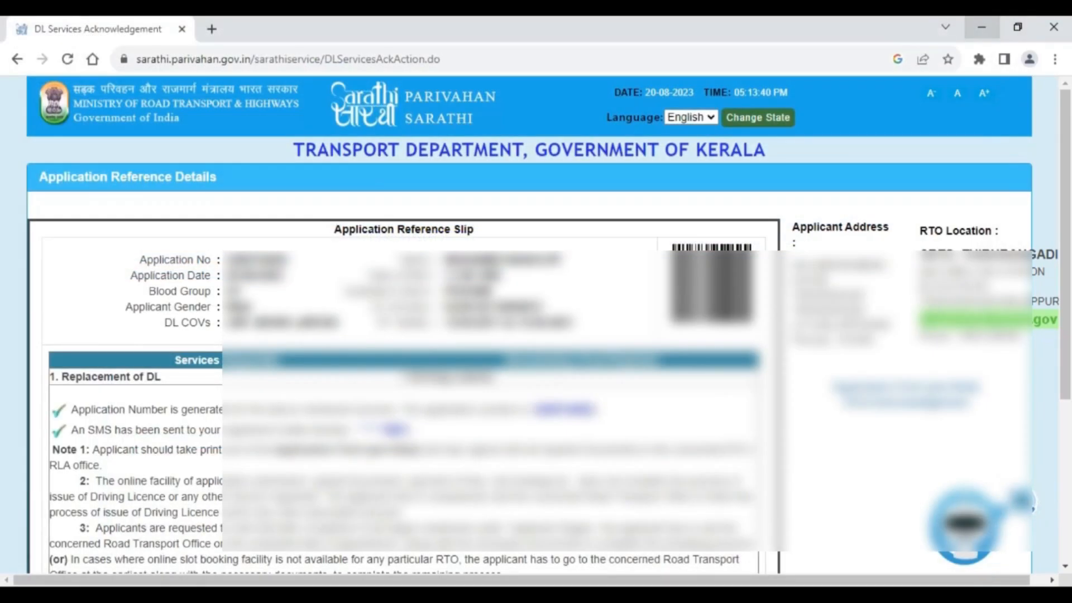
pyautogui.scroll(-4, 536, 324)
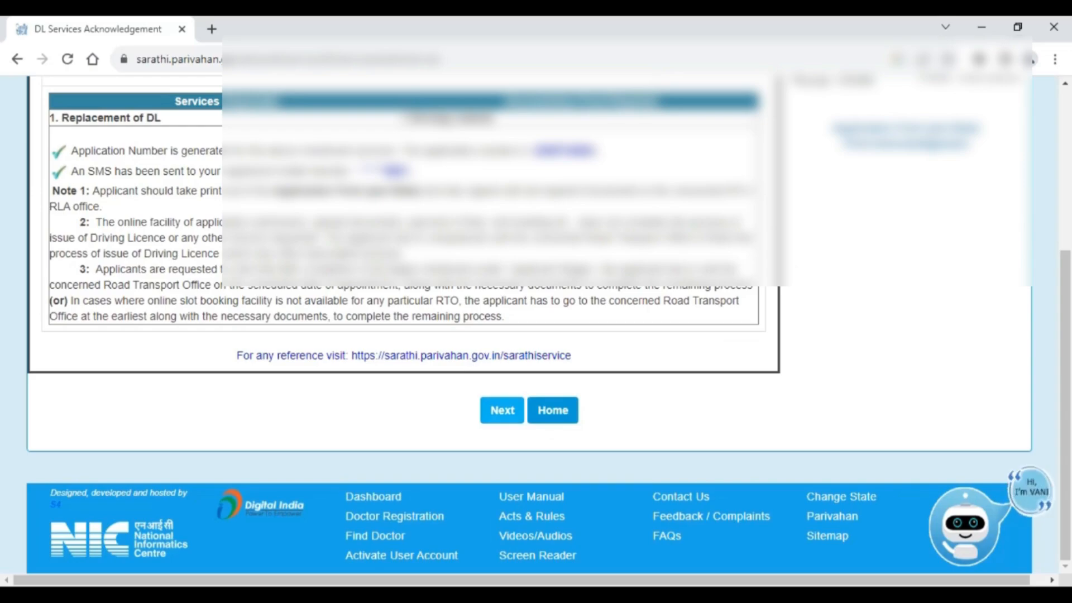
pyautogui.click(502, 409)
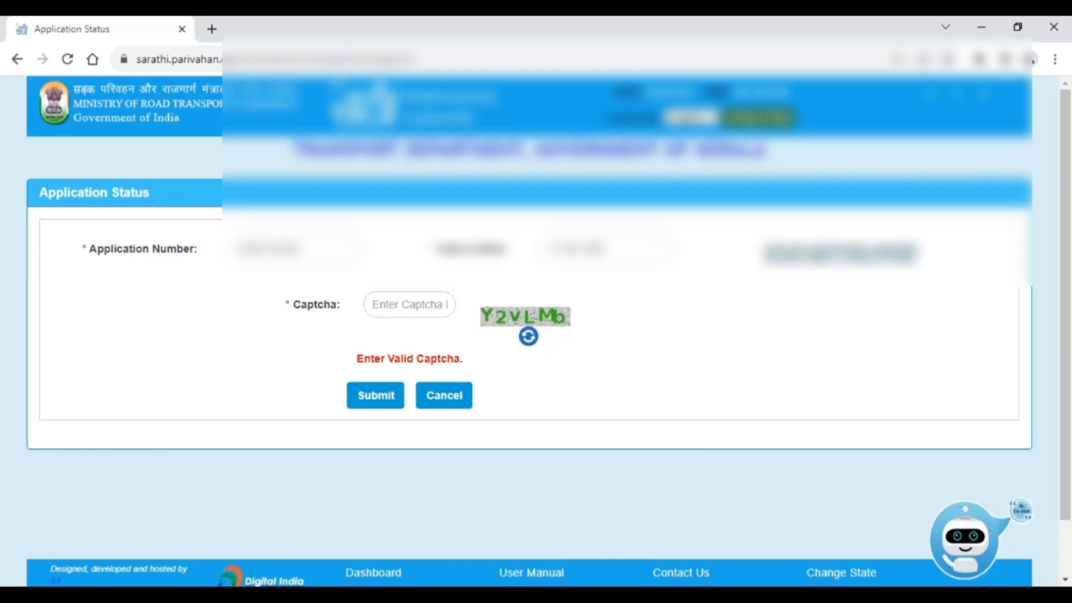
pyautogui.click(409, 304)
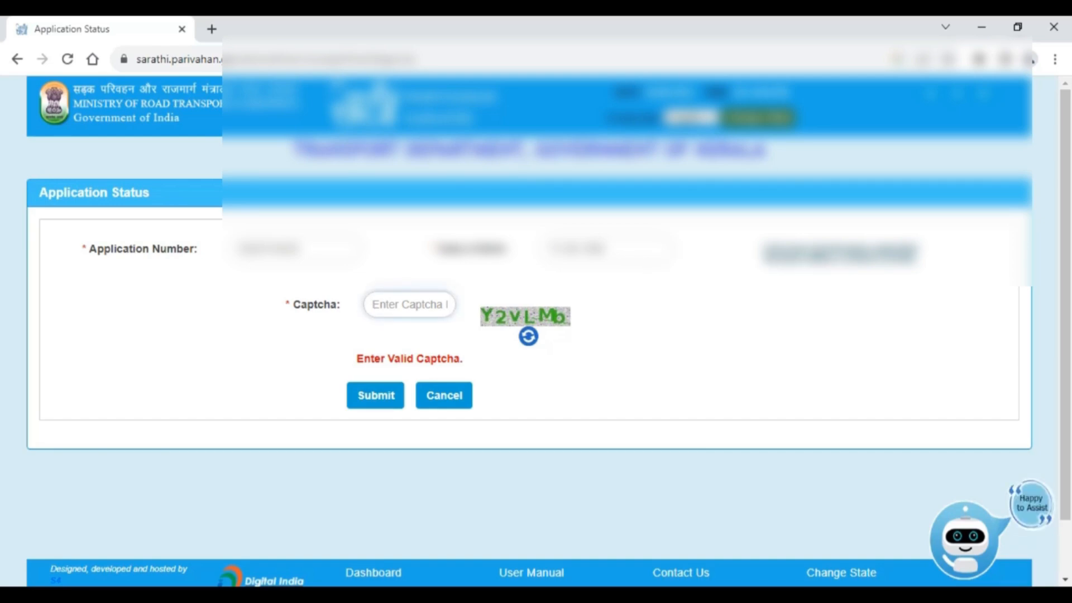
pyautogui.write('Y')
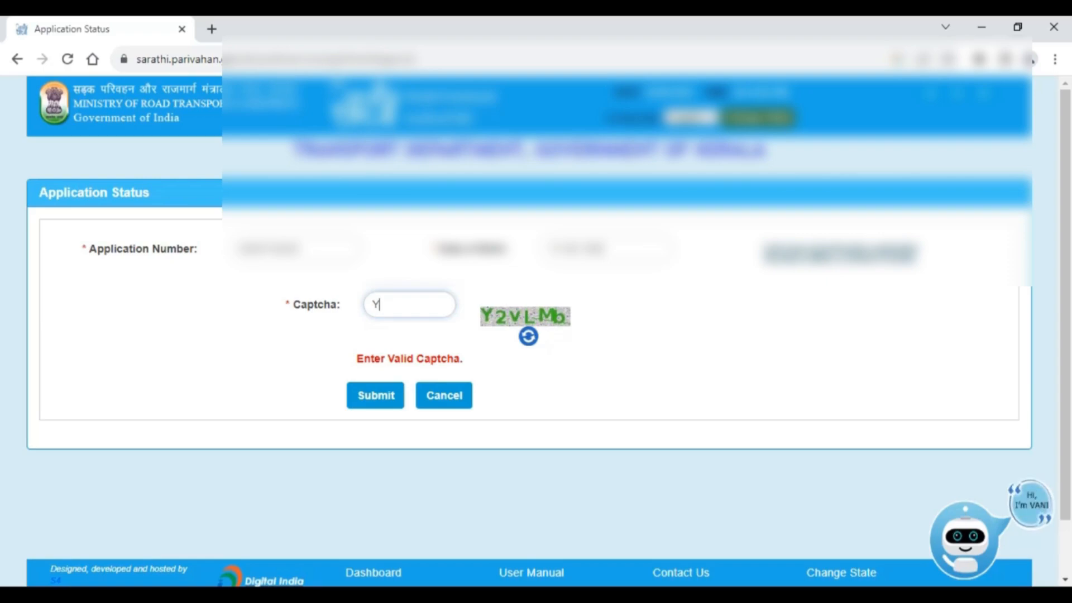
pyautogui.write('2')
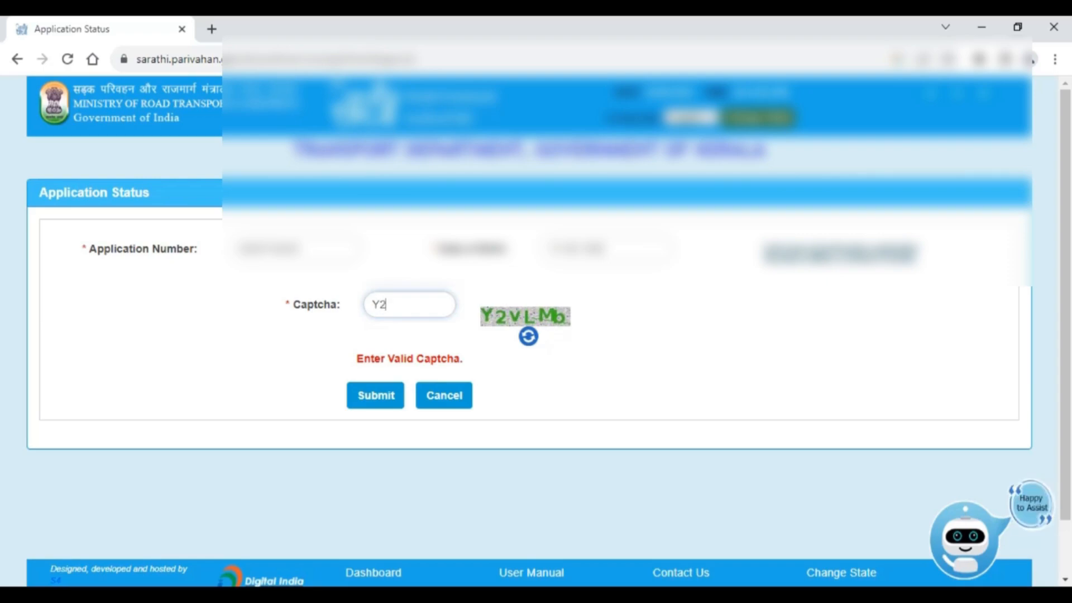
pyautogui.write('v')
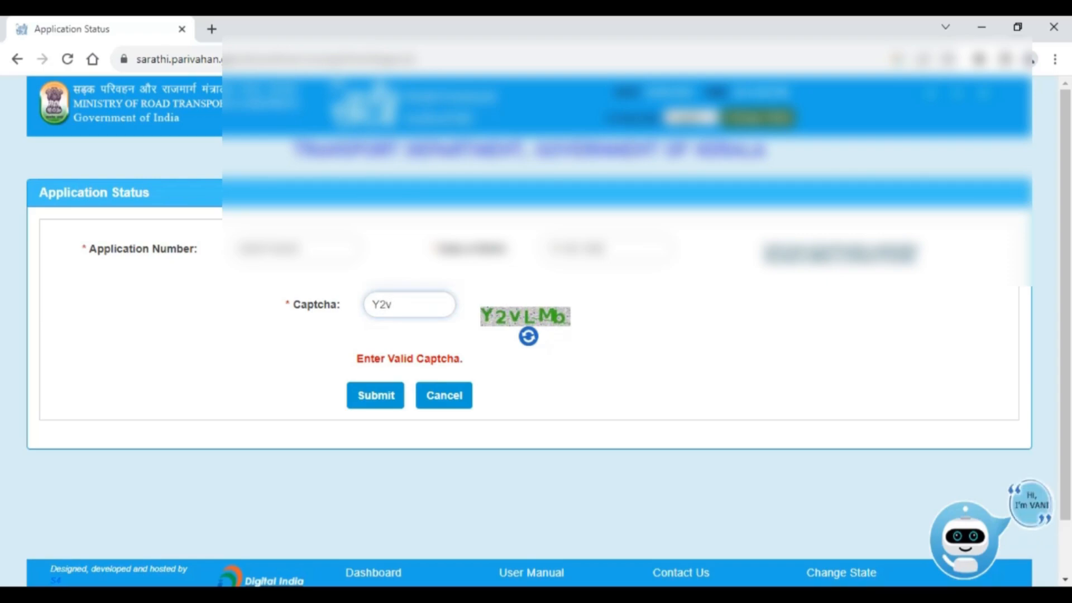
pyautogui.write('LMb')
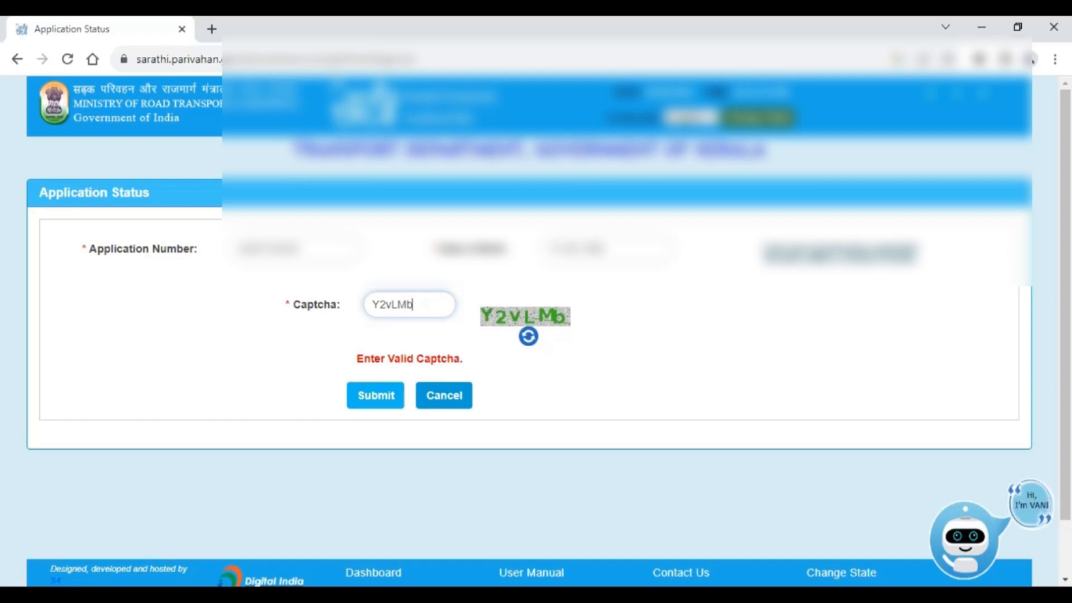
pyautogui.press('Tab')
pyautogui.press('Return')
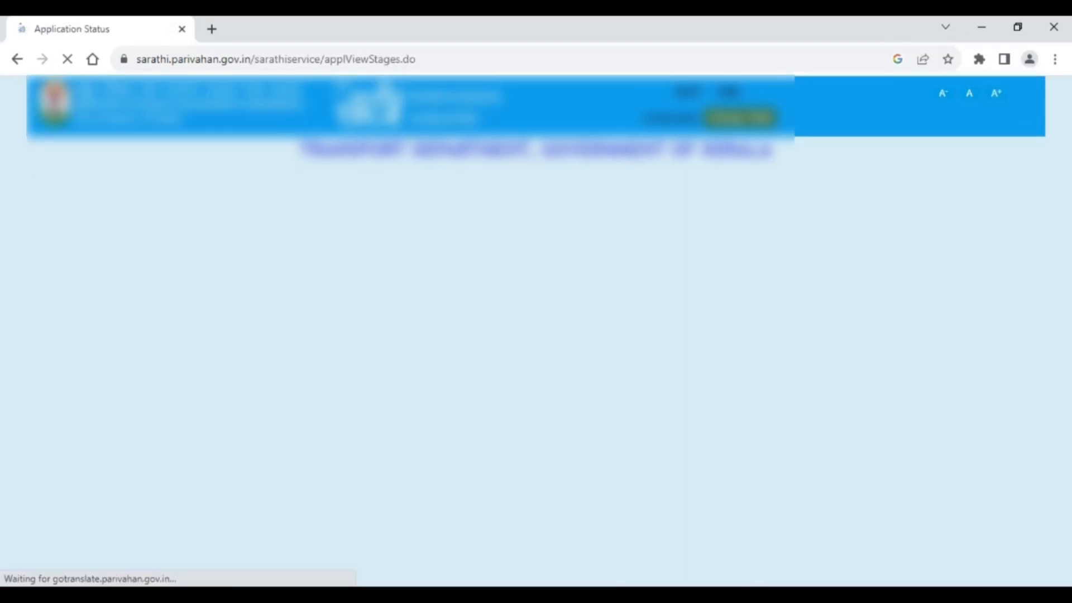
# Step: Review the application stages list and proceed with Upload Documents selected
pyautogui.scroll(-5, 536, 329)
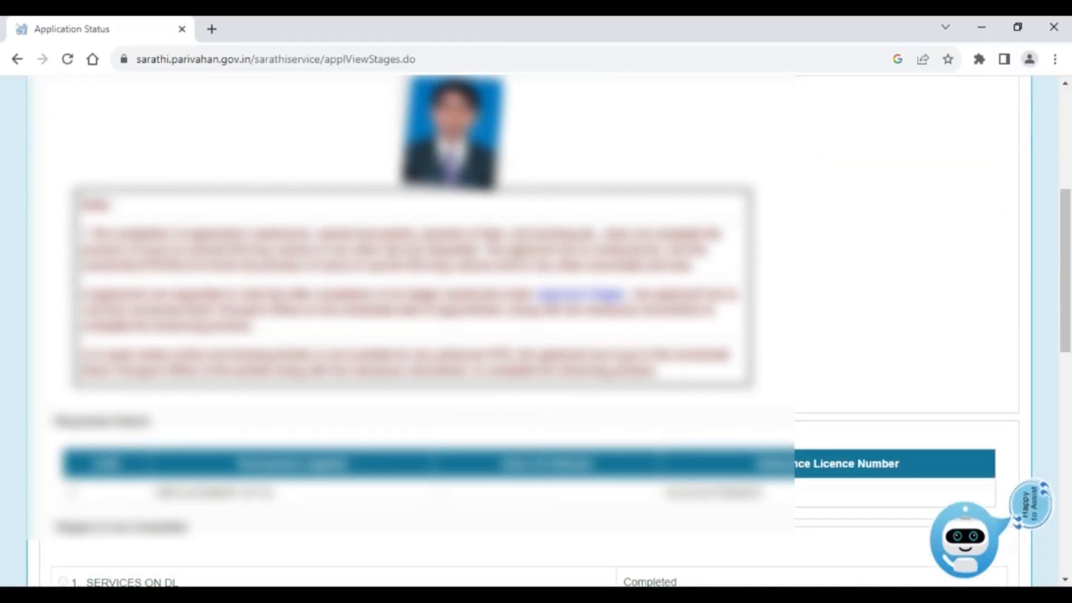
pyautogui.scroll(-5, 536, 330)
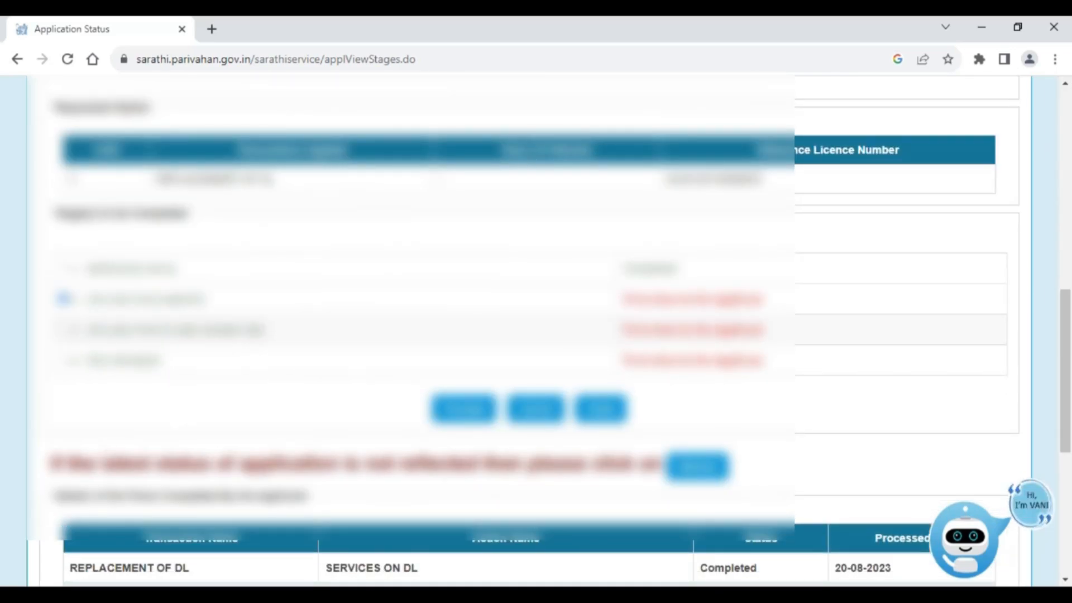
pyautogui.scroll(5, 536, 330)
pyautogui.scroll(-6, 536, 330)
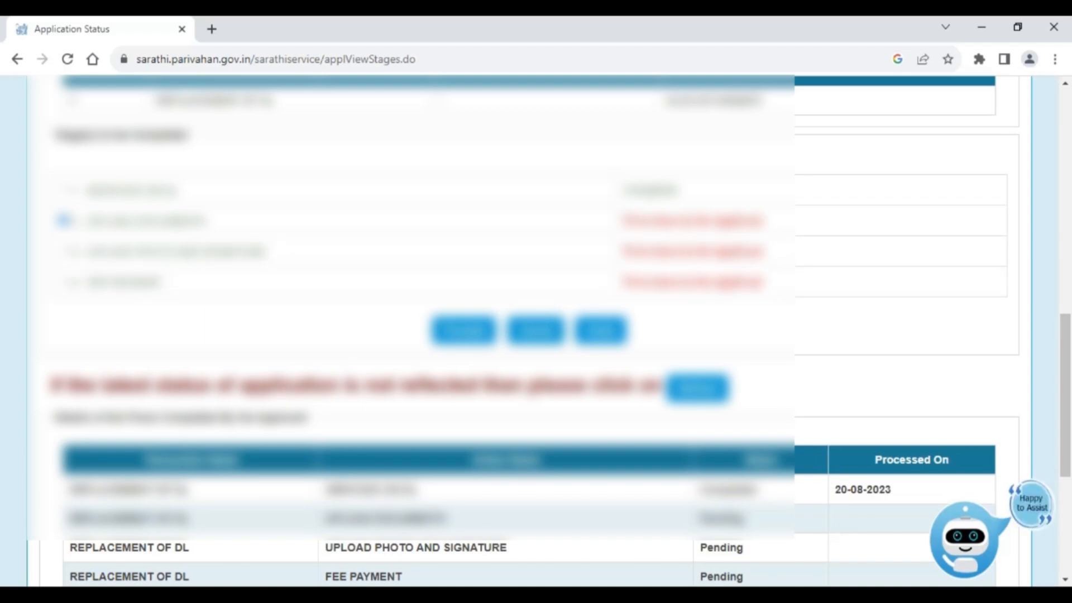
pyautogui.scroll(5, 535, 329)
pyautogui.scroll(5, 536, 331)
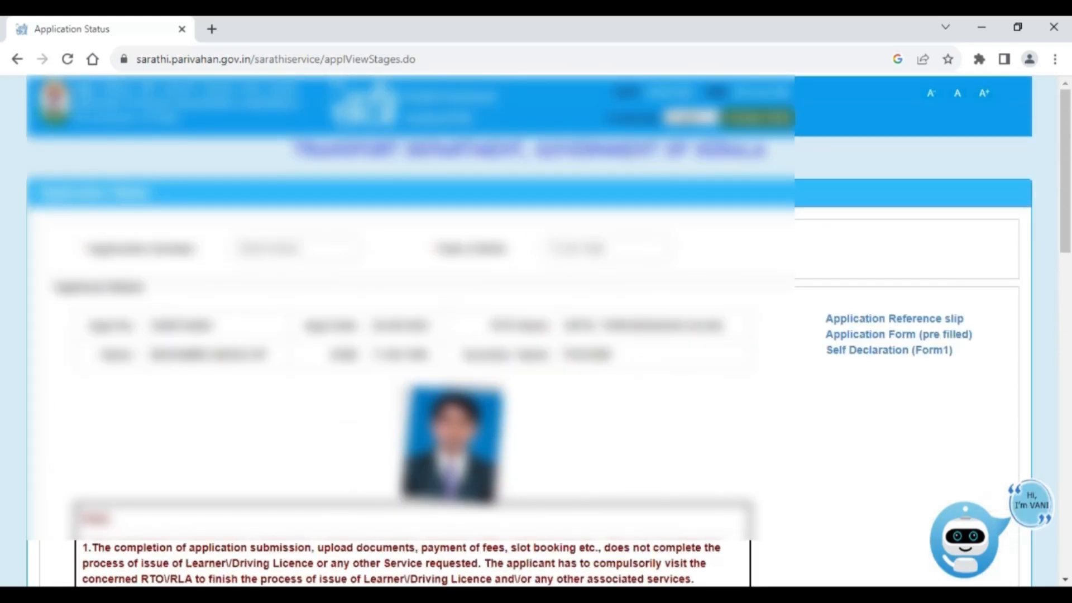
pyautogui.scroll(-8, 536, 331)
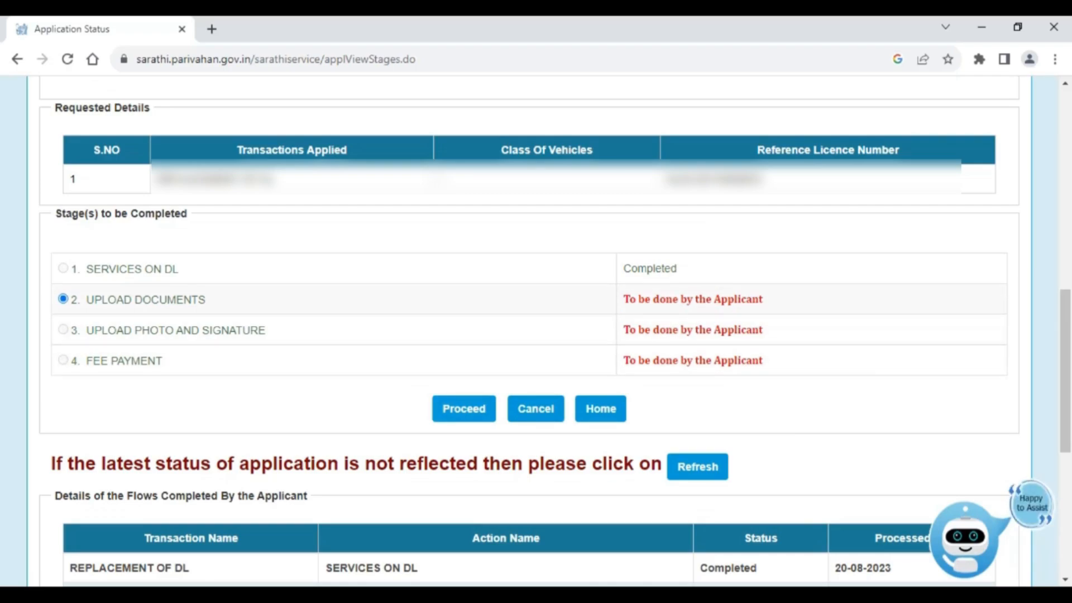
pyautogui.click(463, 408)
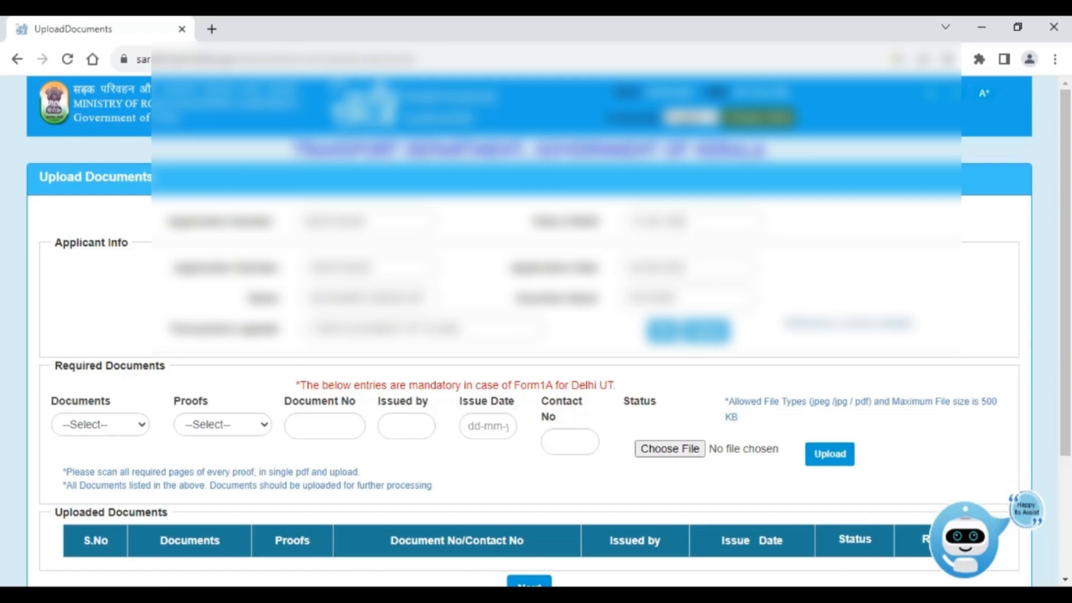
# Step: Set Driving Licence as both the document and the proof, and enter the document number
pyautogui.click(100, 424)
pyautogui.click(100, 457)
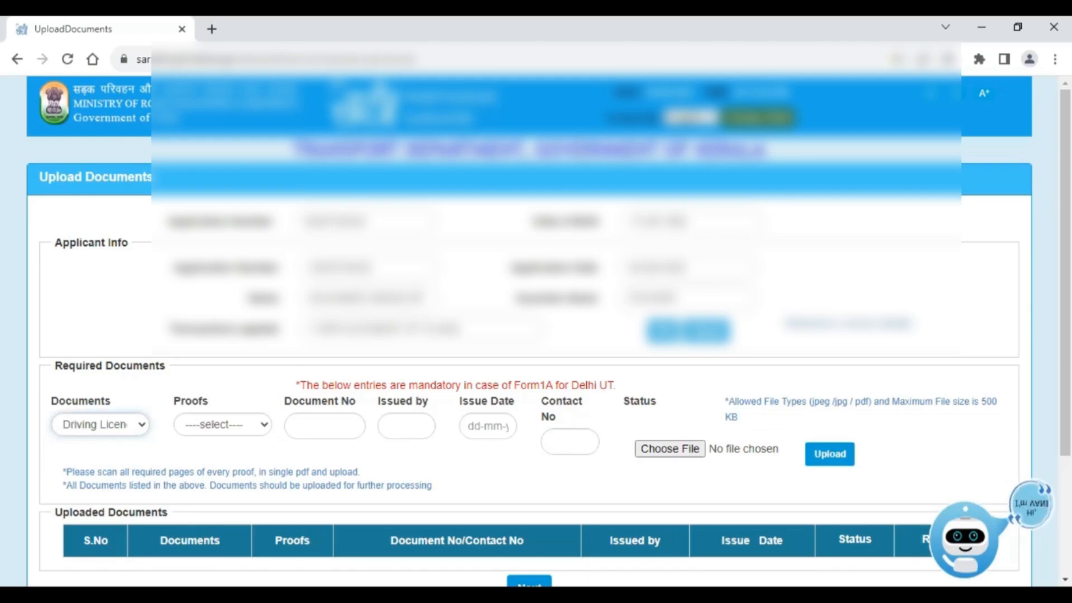
pyautogui.click(222, 424)
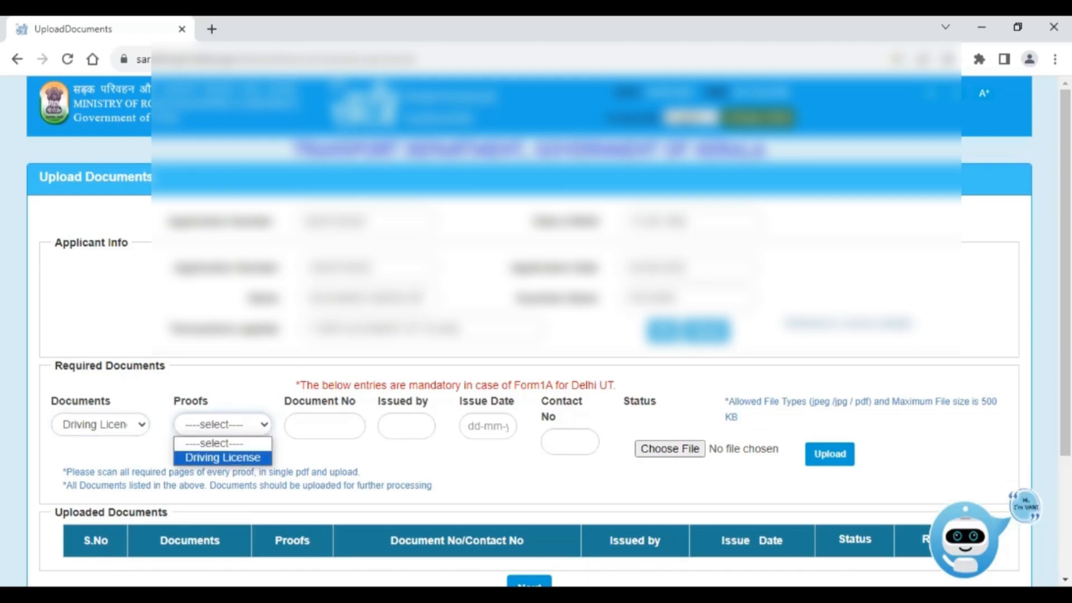
pyautogui.click(222, 458)
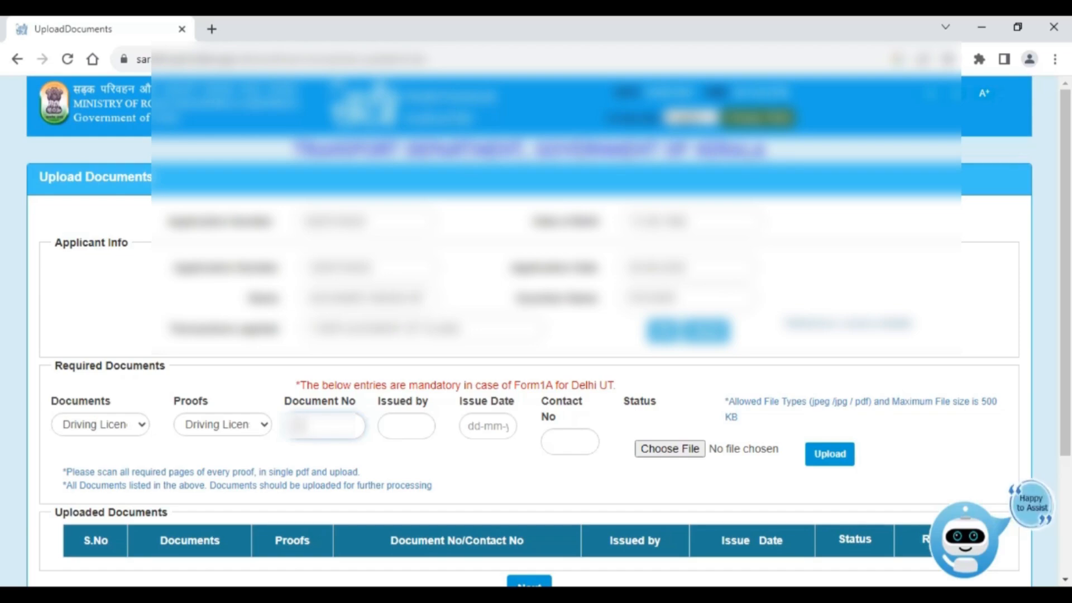
pyautogui.write('0')
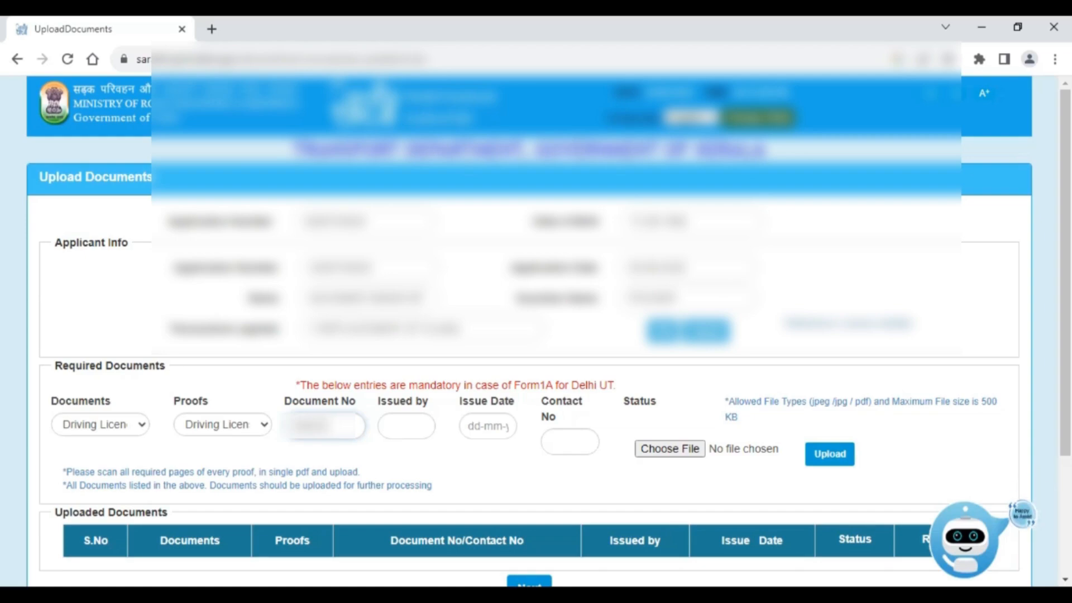
pyautogui.write('0')
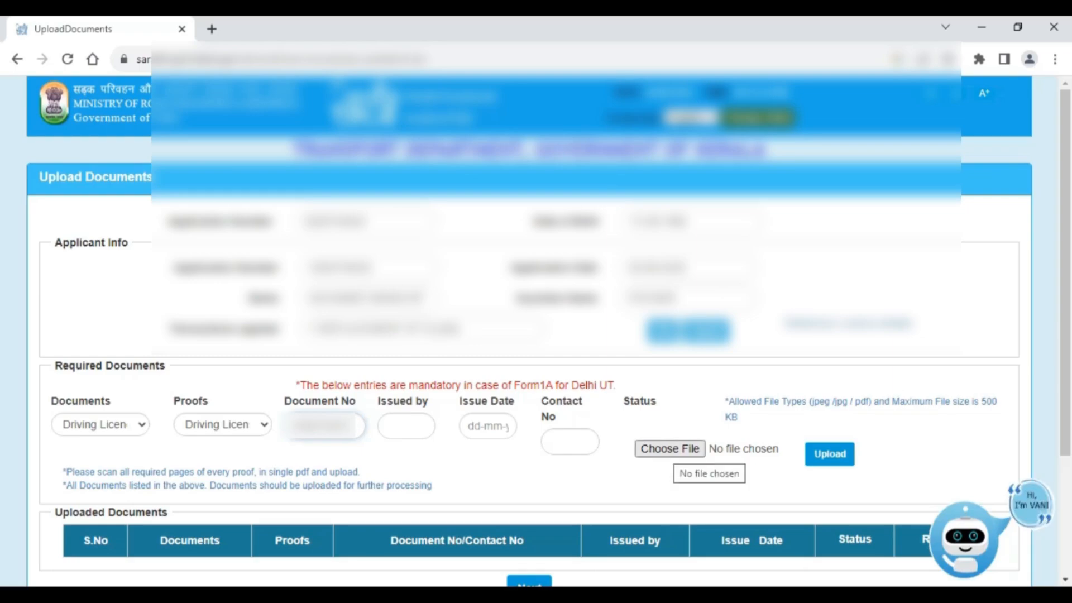
pyautogui.scroll(-3, 536, 335)
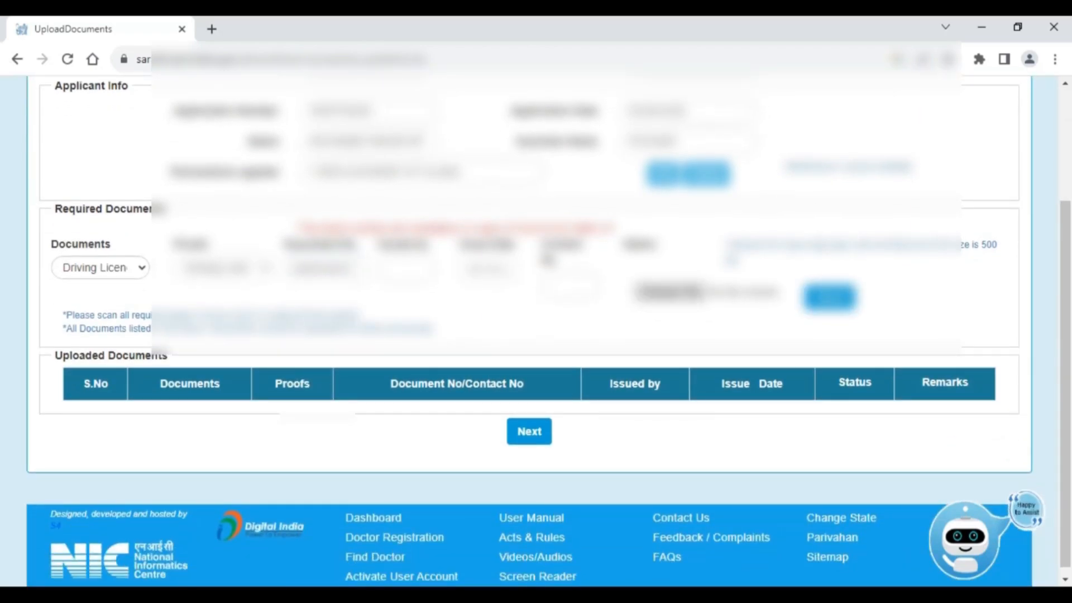
# Step: Attach the scanned driving licence file, upload and confirm it, then move to Application Status
pyautogui.click(671, 292)
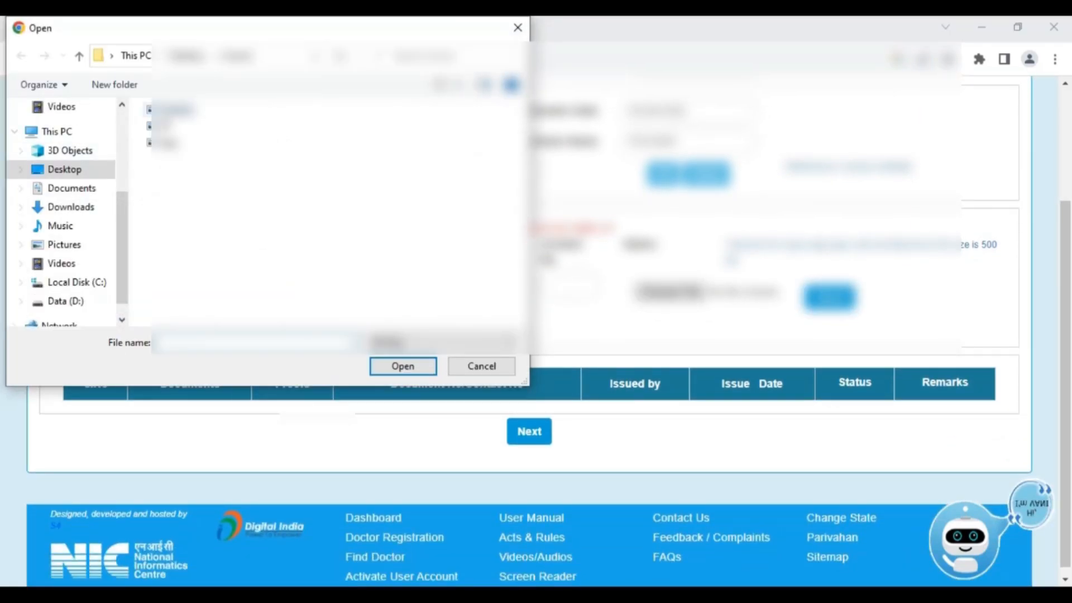
pyautogui.click(176, 110)
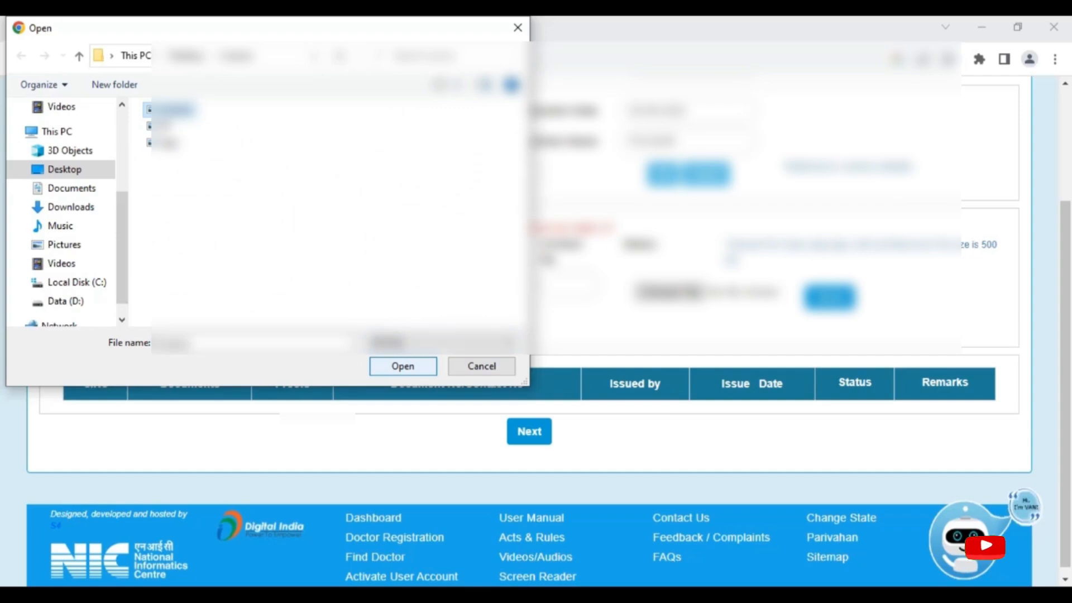
pyautogui.click(403, 366)
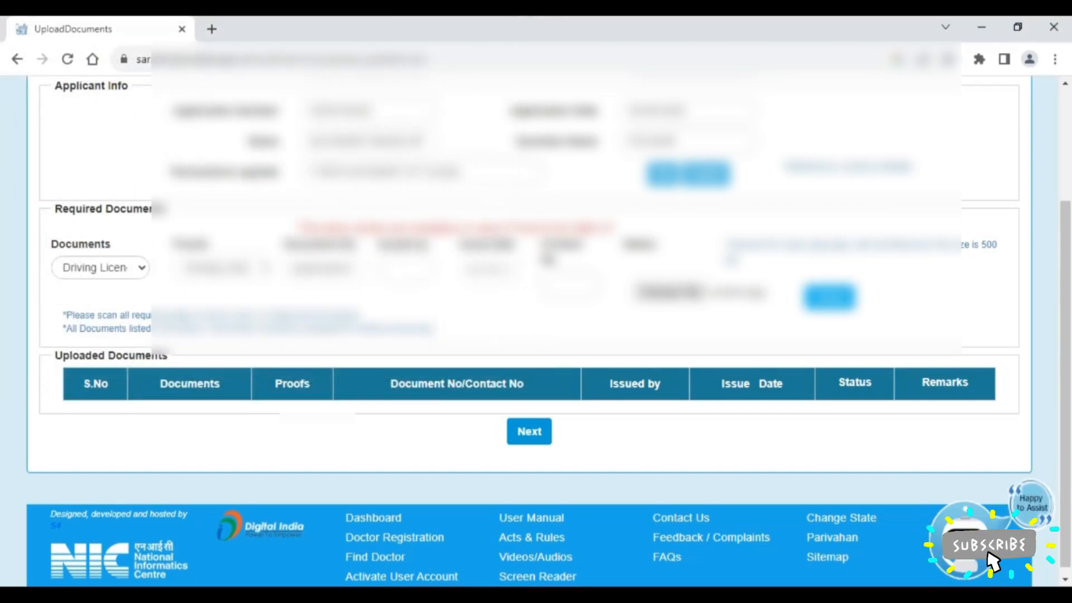
pyautogui.click(830, 297)
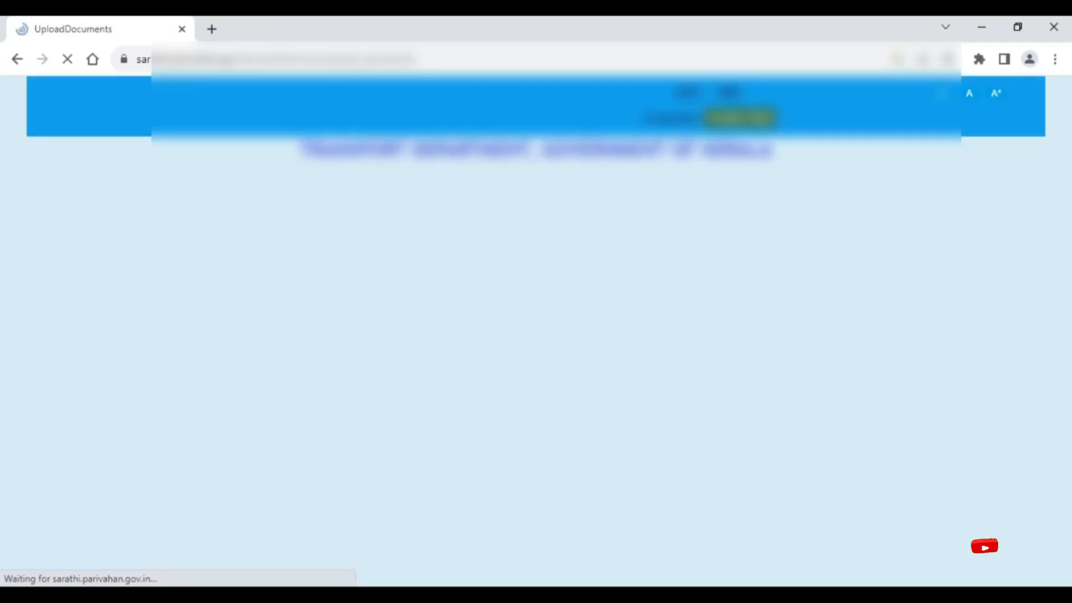
pyautogui.scroll(-3, 536, 329)
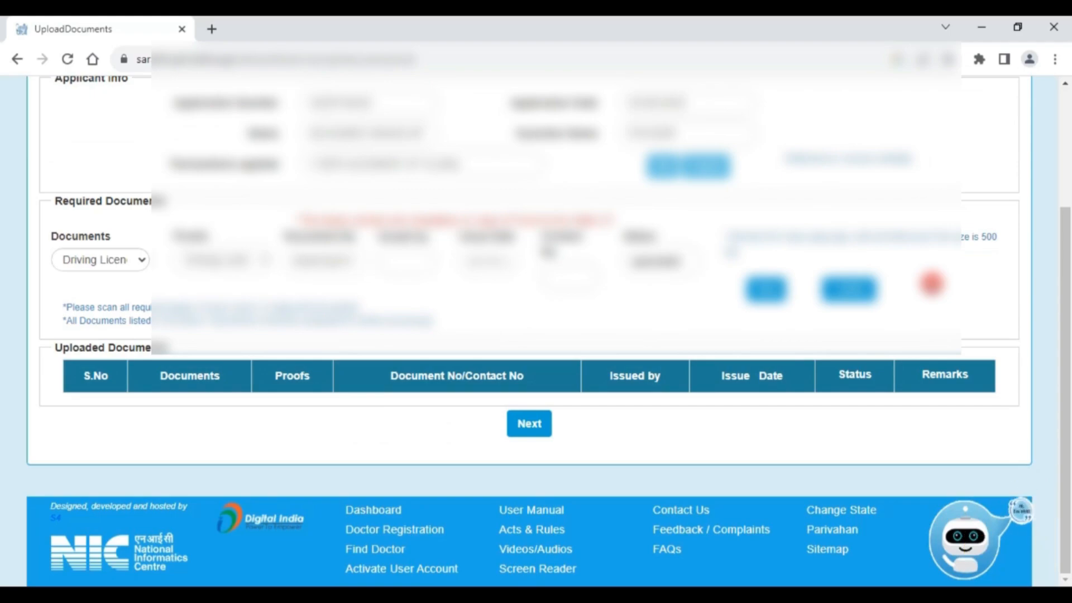
pyautogui.click(849, 289)
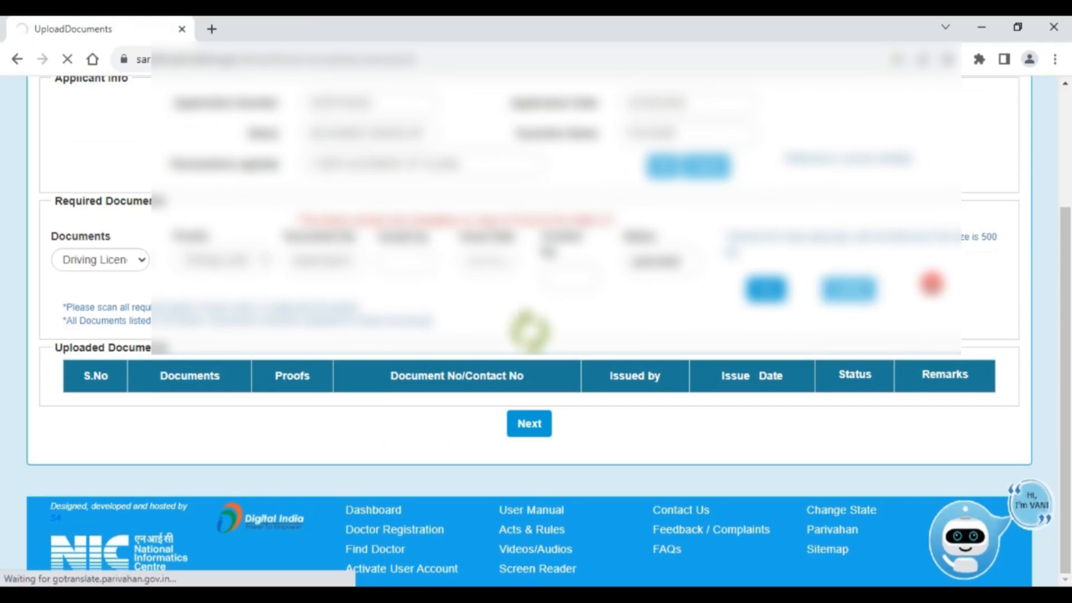
pyautogui.scroll(-2, 536, 329)
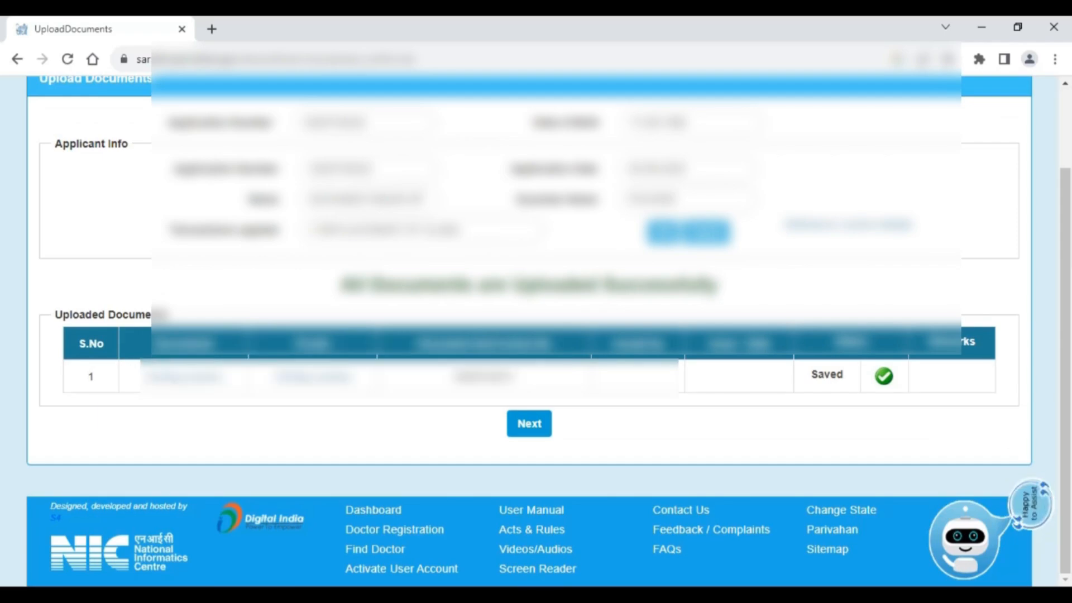
pyautogui.click(530, 423)
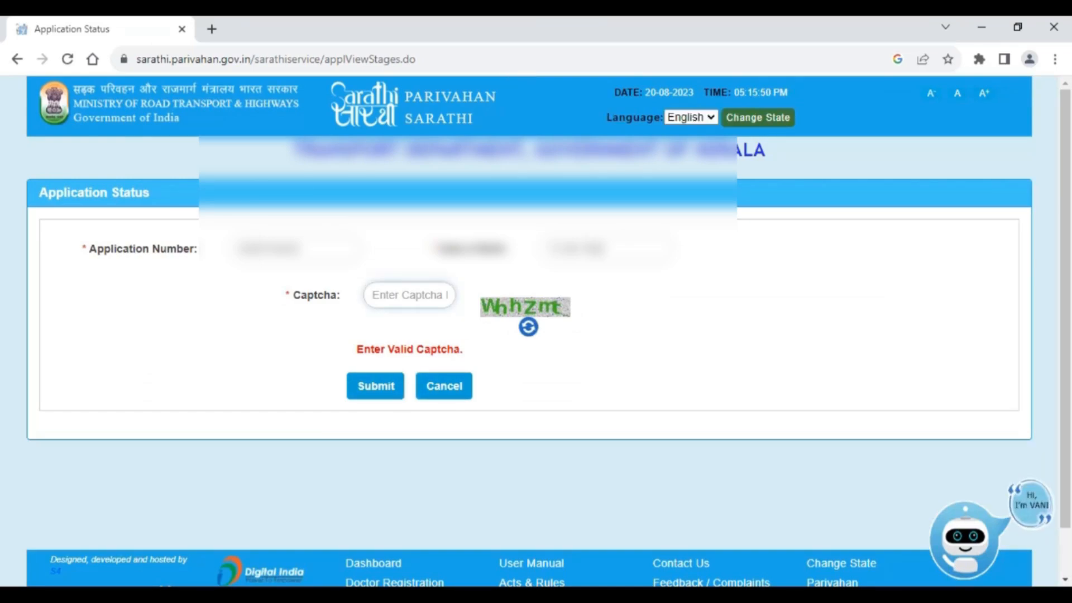
# Step: Submit the status captcha and check that photo/signature upload and fee payment remain pending
pyautogui.write('W')
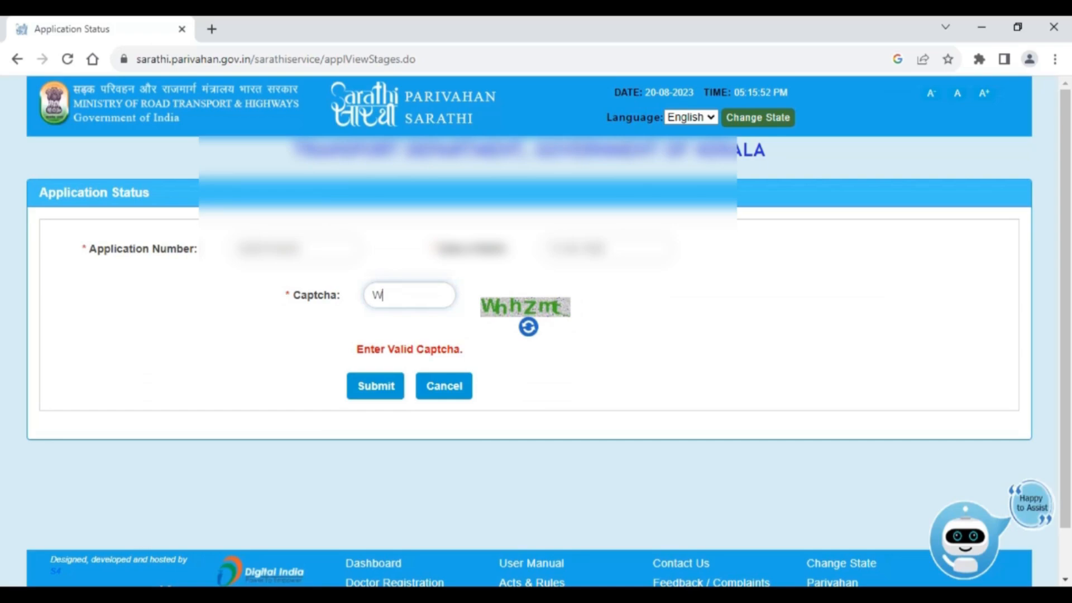
pyautogui.write('hh')
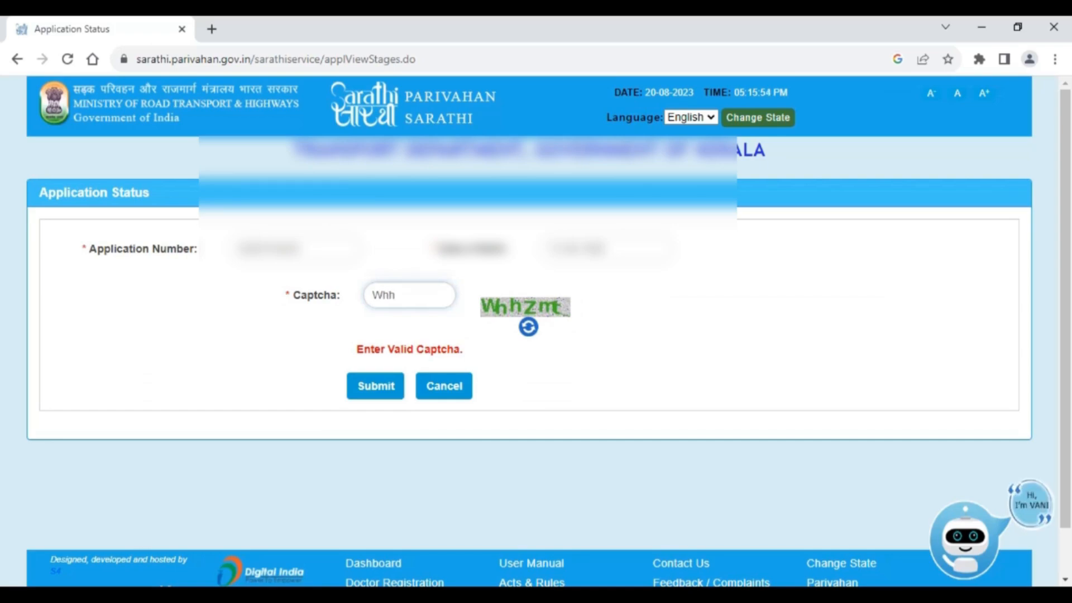
pyautogui.write('Z')
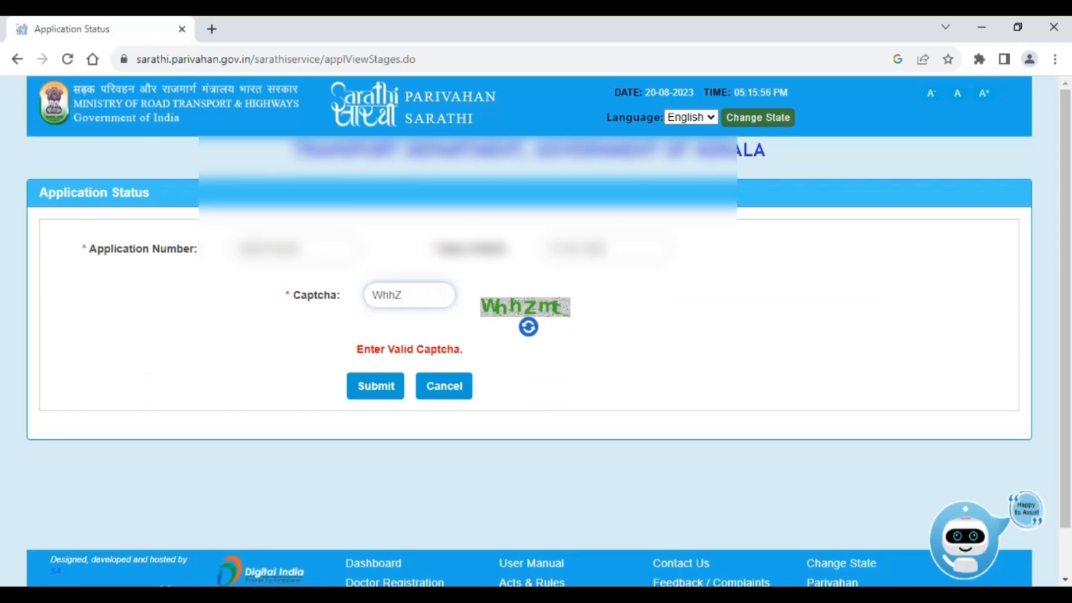
pyautogui.write('mt')
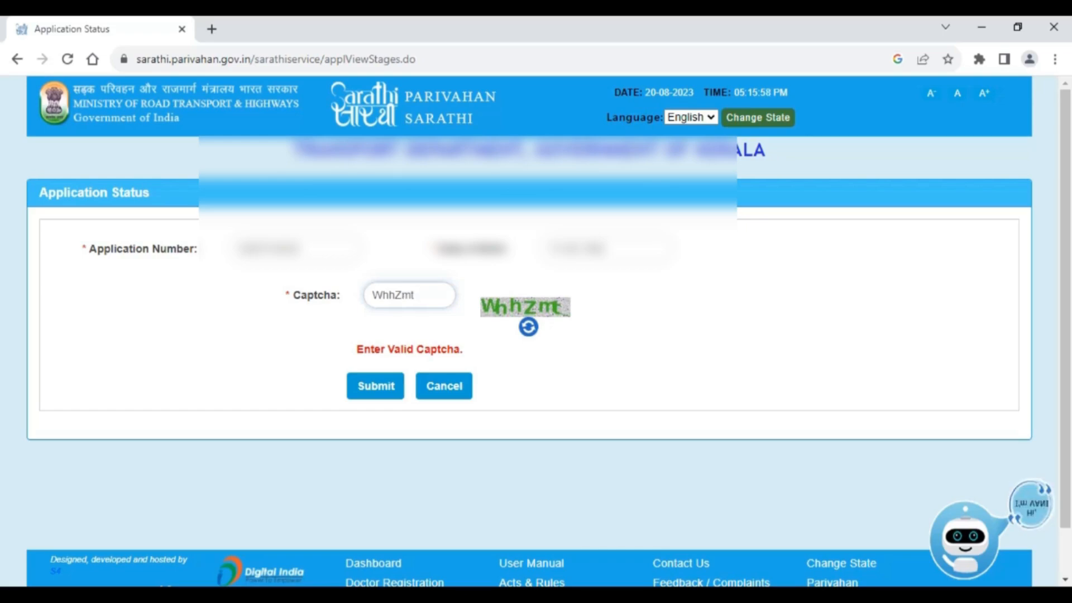
pyautogui.press('Tab')
pyautogui.press('Return')
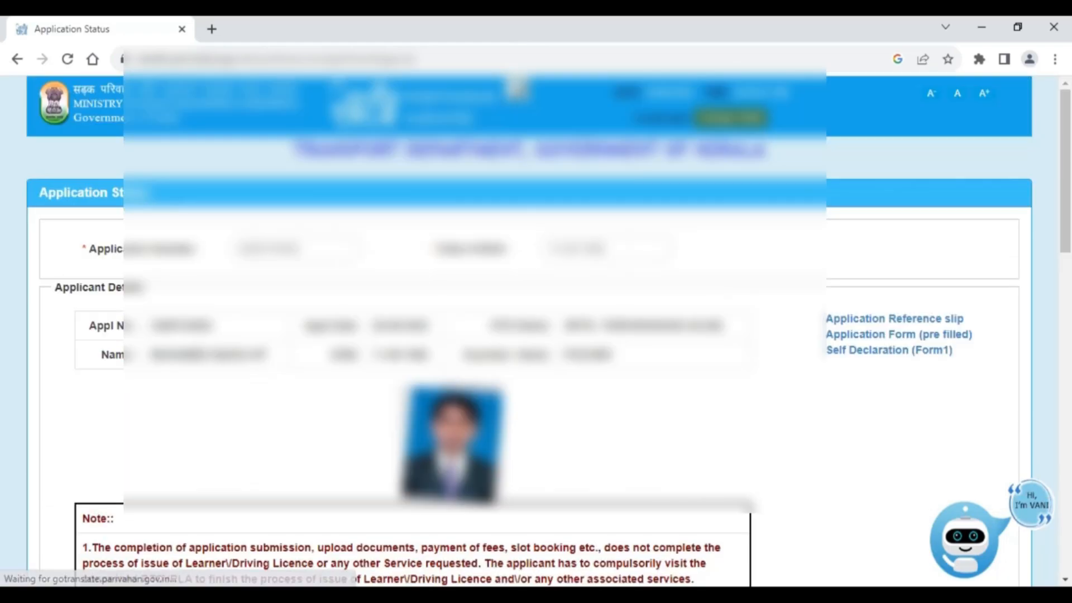
pyautogui.scroll(-14, 536, 335)
pyautogui.scroll(3, 536, 335)
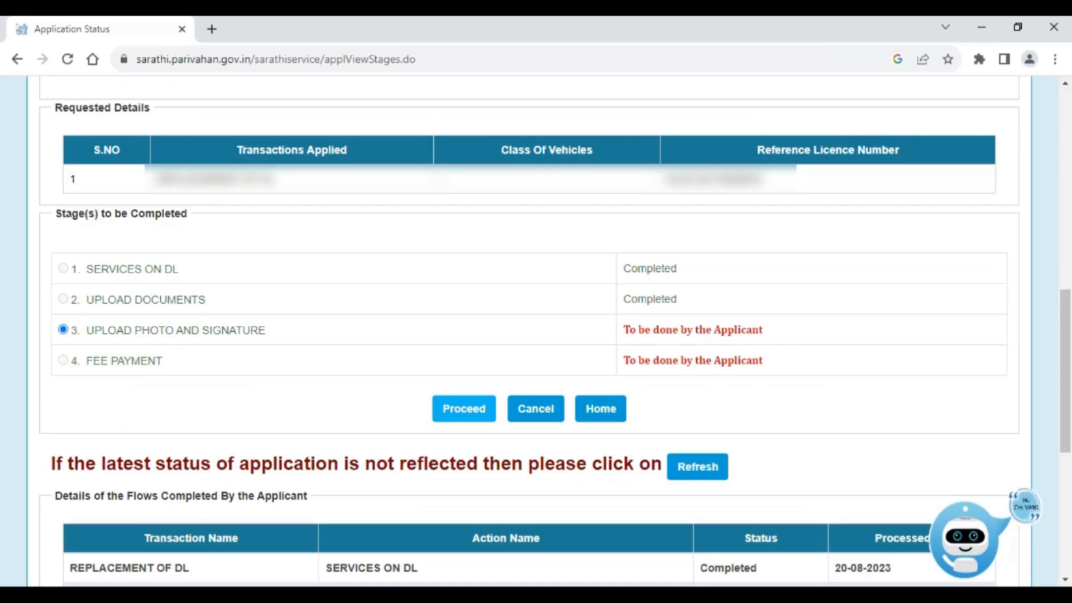
# Step: Continue to the upload stage and choose PP.jpg as the applicant photo
pyautogui.click(464, 409)
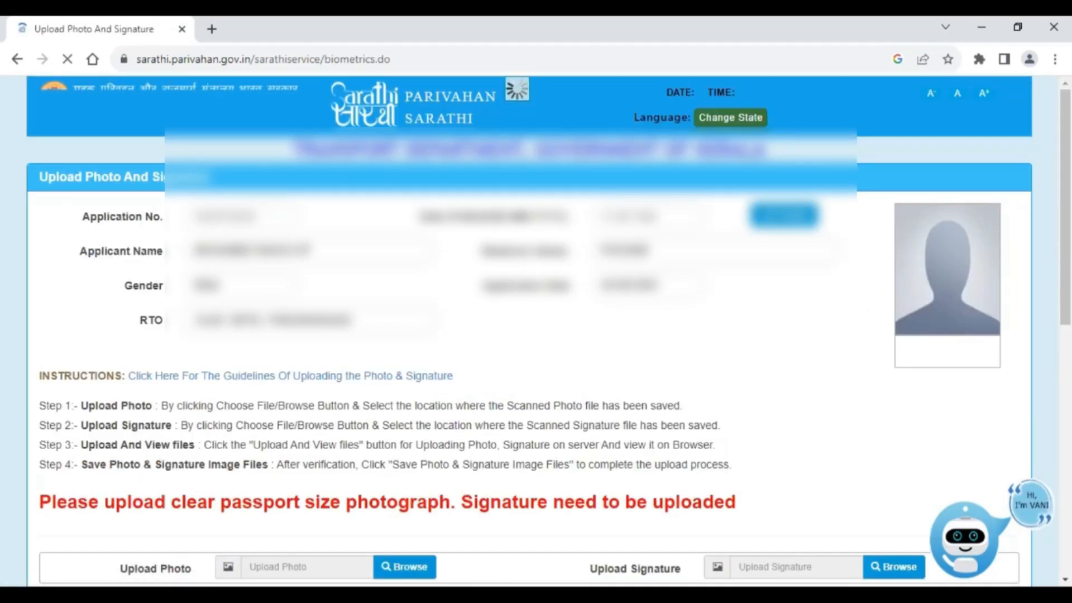
pyautogui.scroll(-5, 536, 335)
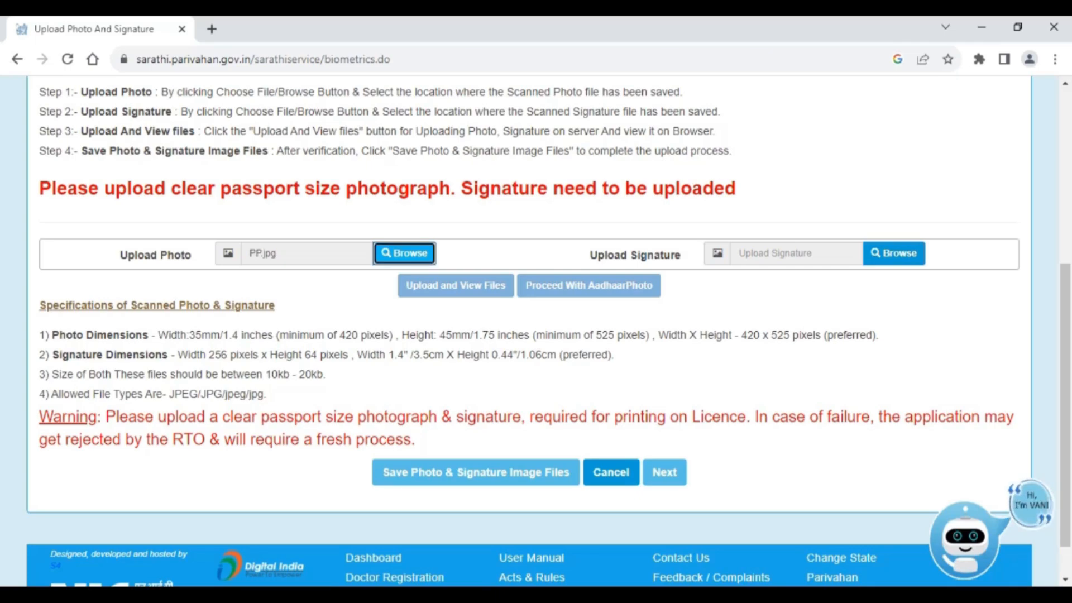
pyautogui.click(893, 253)
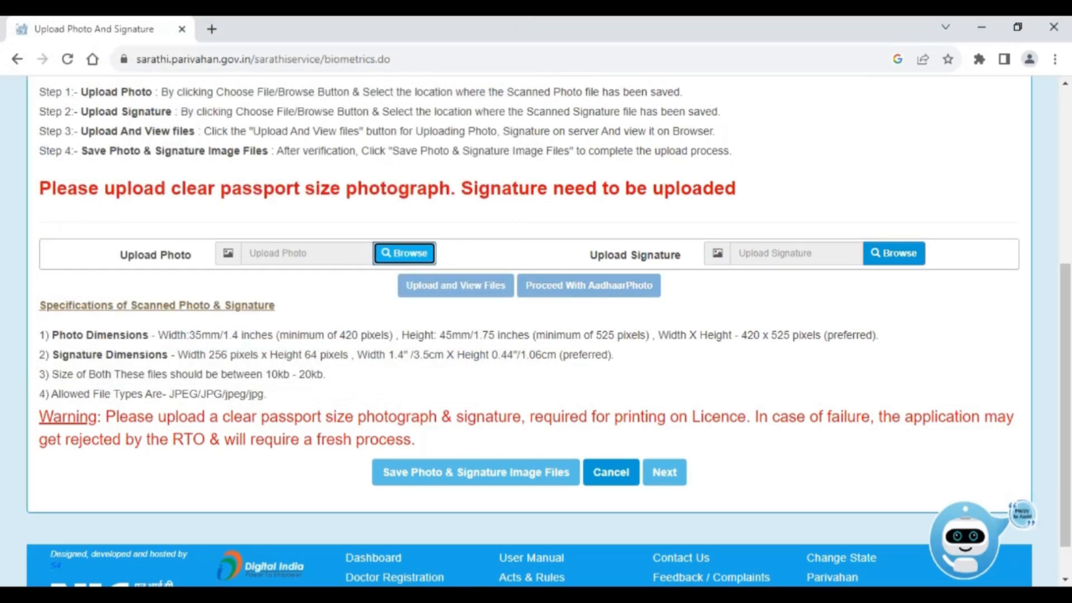
pyautogui.click(404, 253)
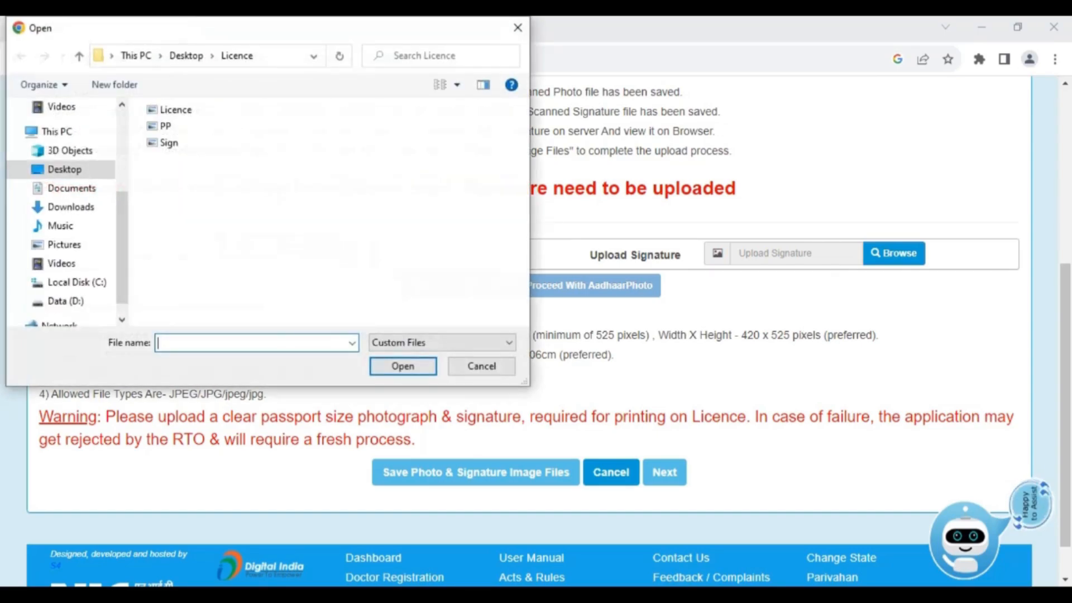
pyautogui.click(166, 126)
pyautogui.press('Return')
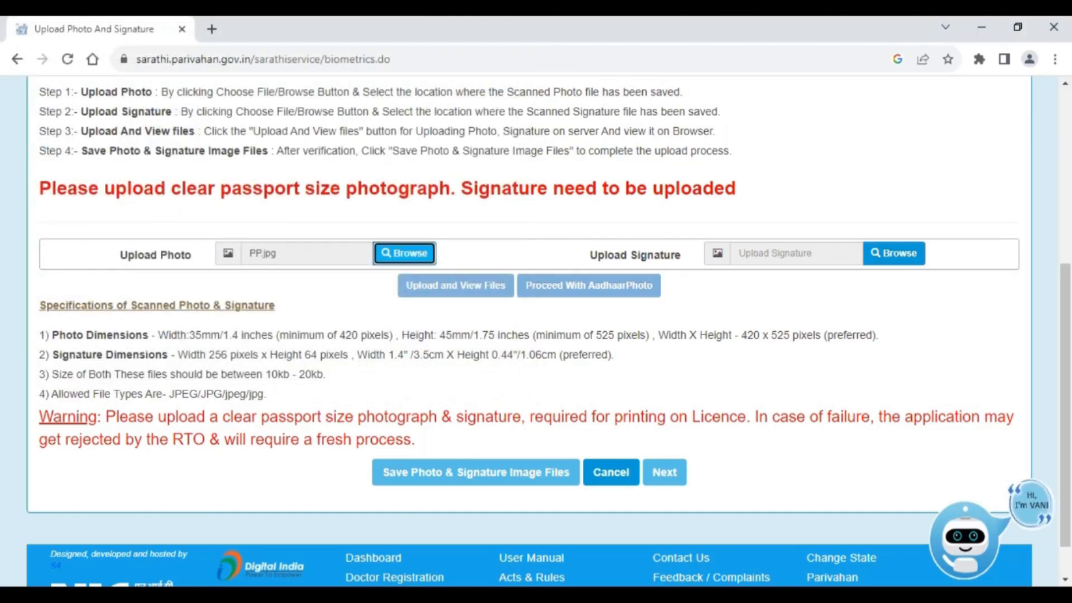
# Step: Choose Sign.jpg as the applicant's signature image
pyautogui.click(894, 254)
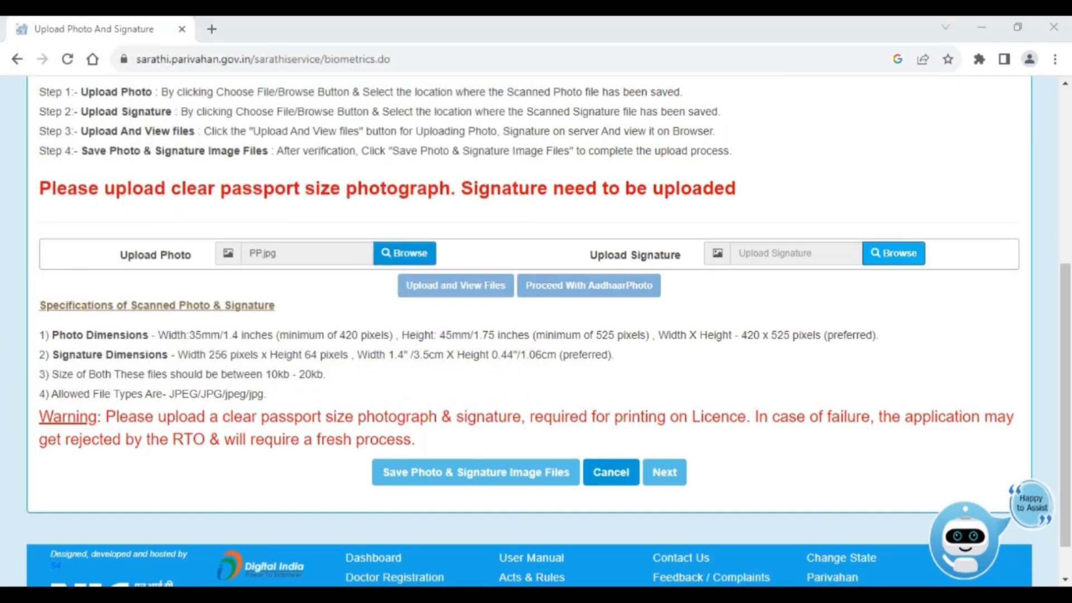
pyautogui.click(169, 142)
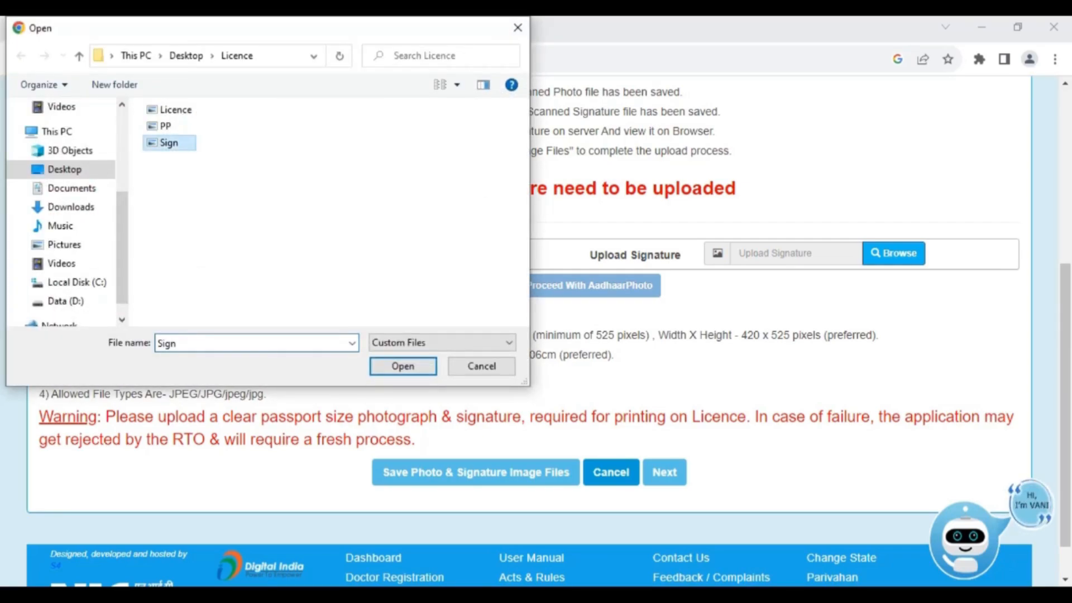
pyautogui.press('Return')
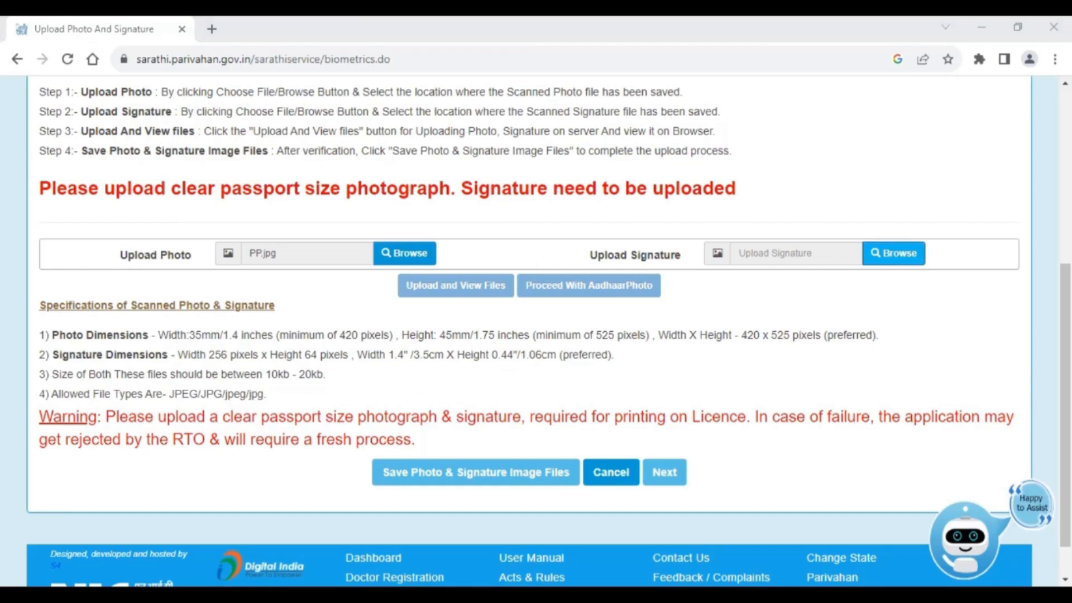
pyautogui.click(169, 143)
pyautogui.click(402, 366)
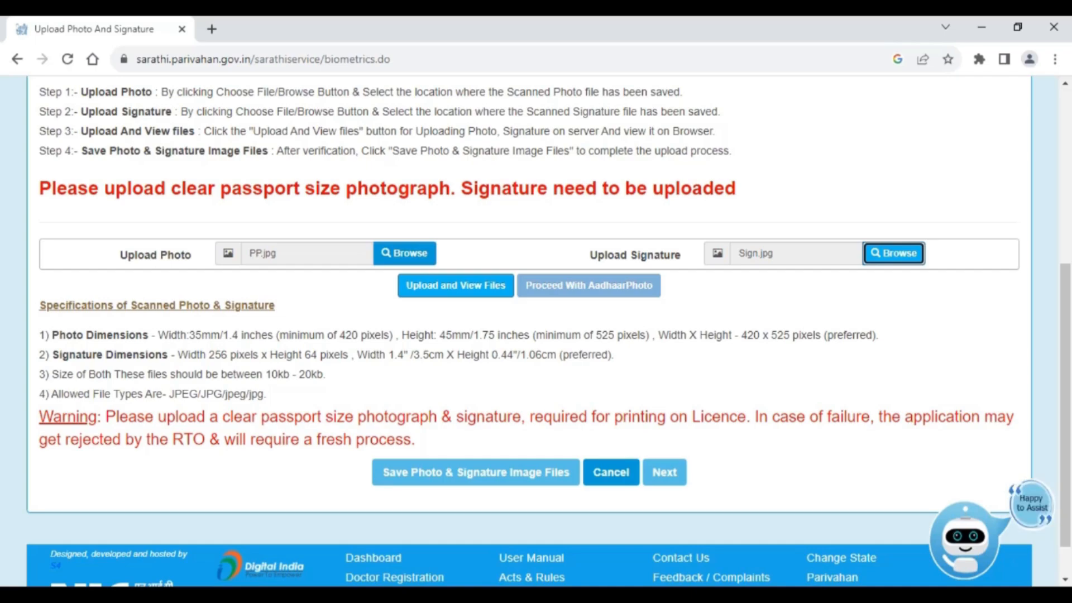
# Step: Upload PP.jpg and Sign.jpg for preview, then save both images and confirm
pyautogui.click(455, 285)
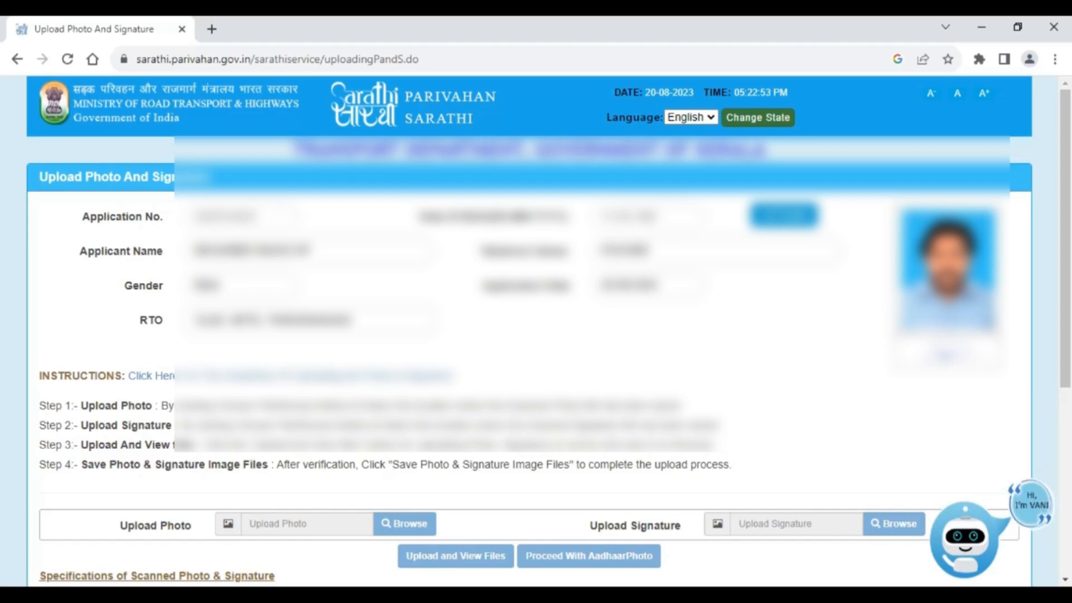
pyautogui.scroll(-4, 536, 329)
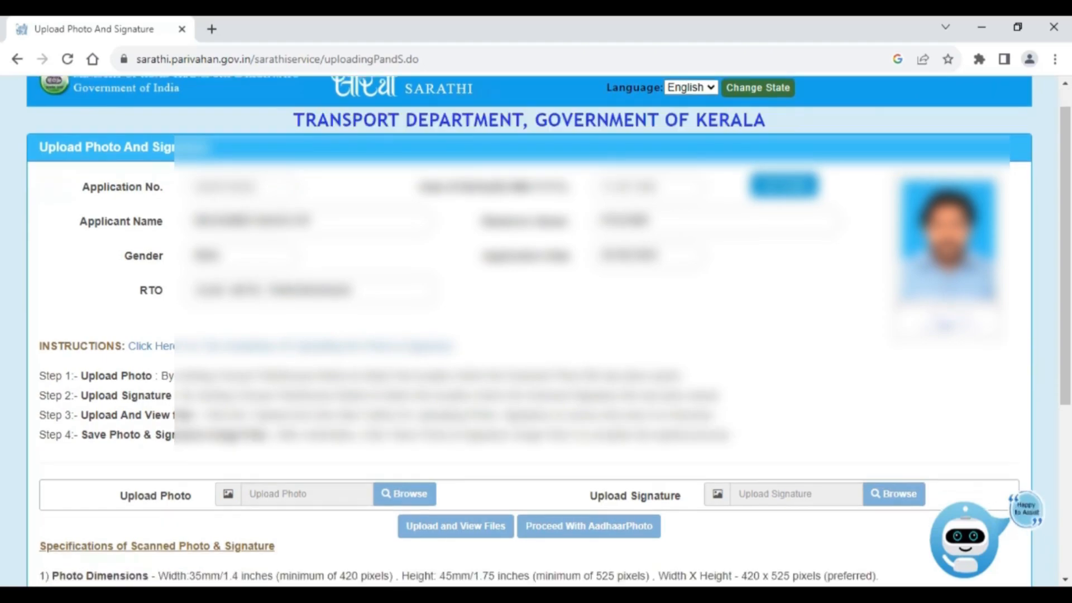
pyautogui.scroll(4, 536, 330)
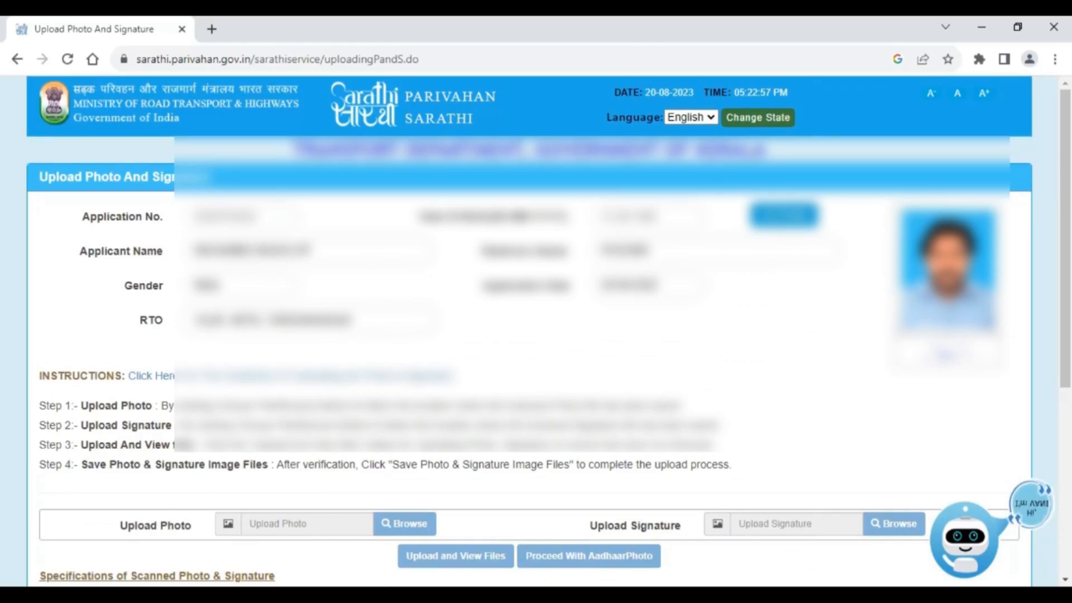
pyautogui.scroll(-6, 536, 329)
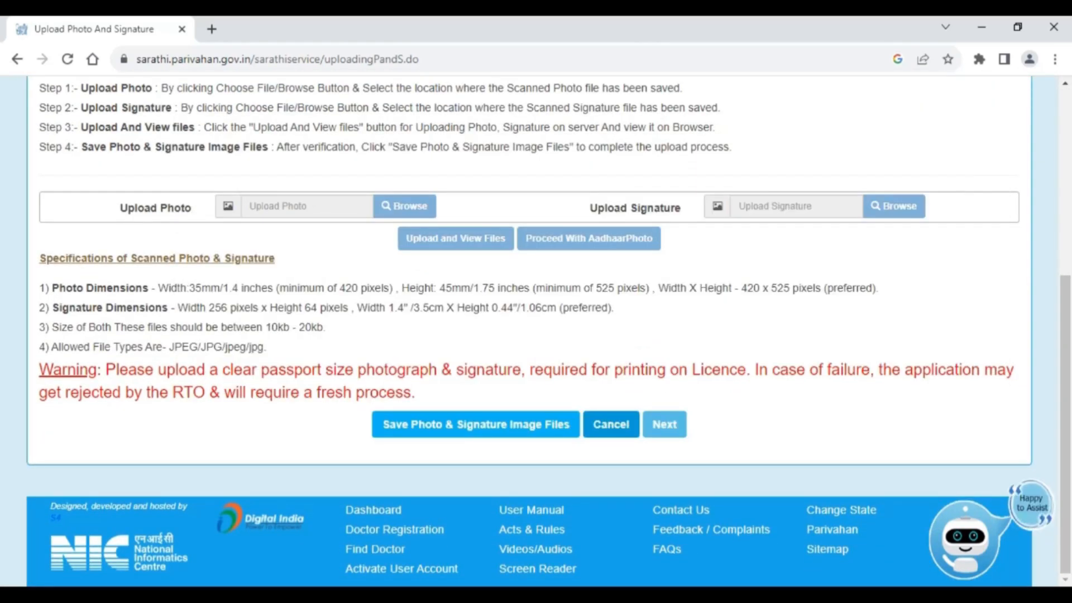
pyautogui.click(475, 424)
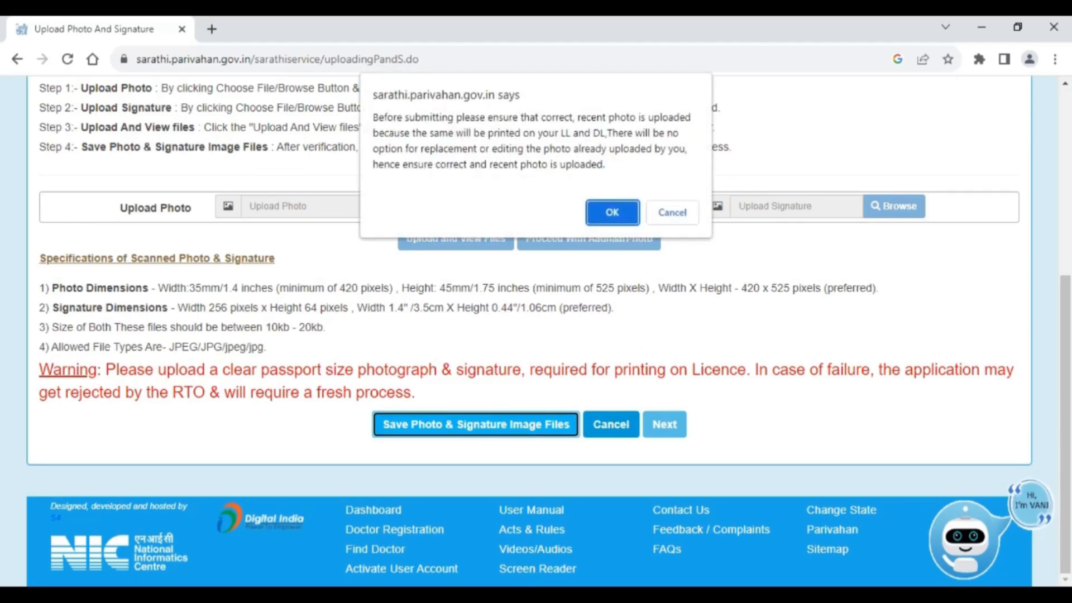
pyautogui.press('Return')
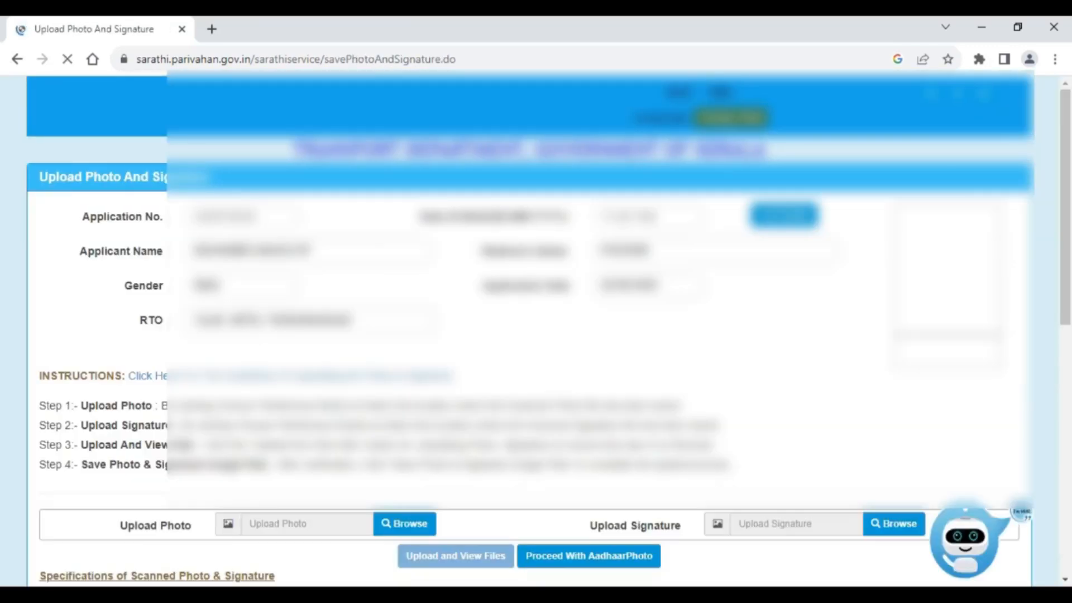
pyautogui.scroll(-5, 536, 330)
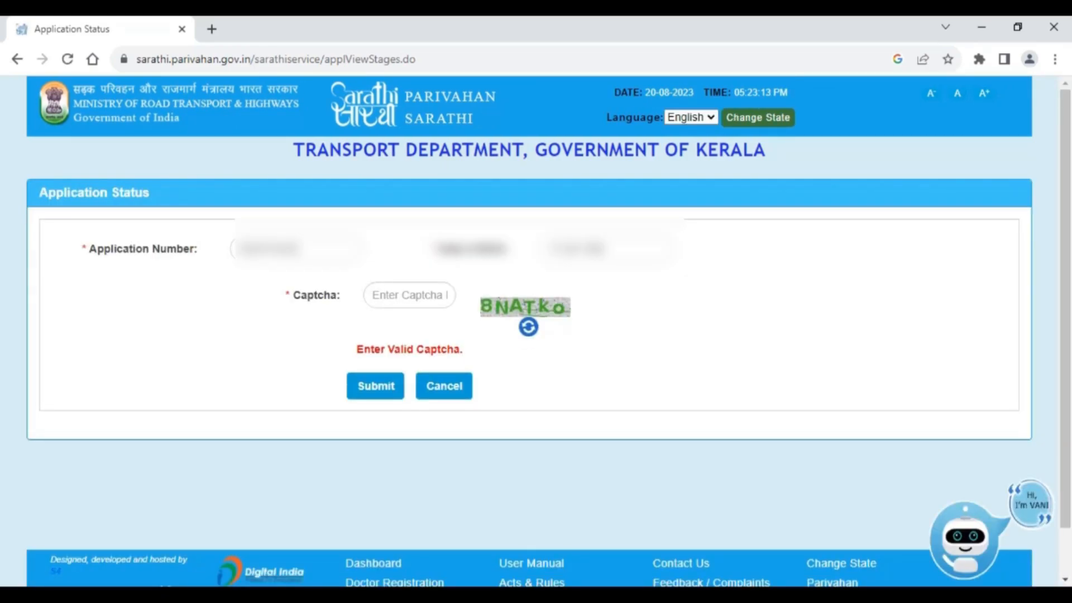
# Step: Enter the displayed captcha to view the application status and review the completed stages
pyautogui.click(410, 295)
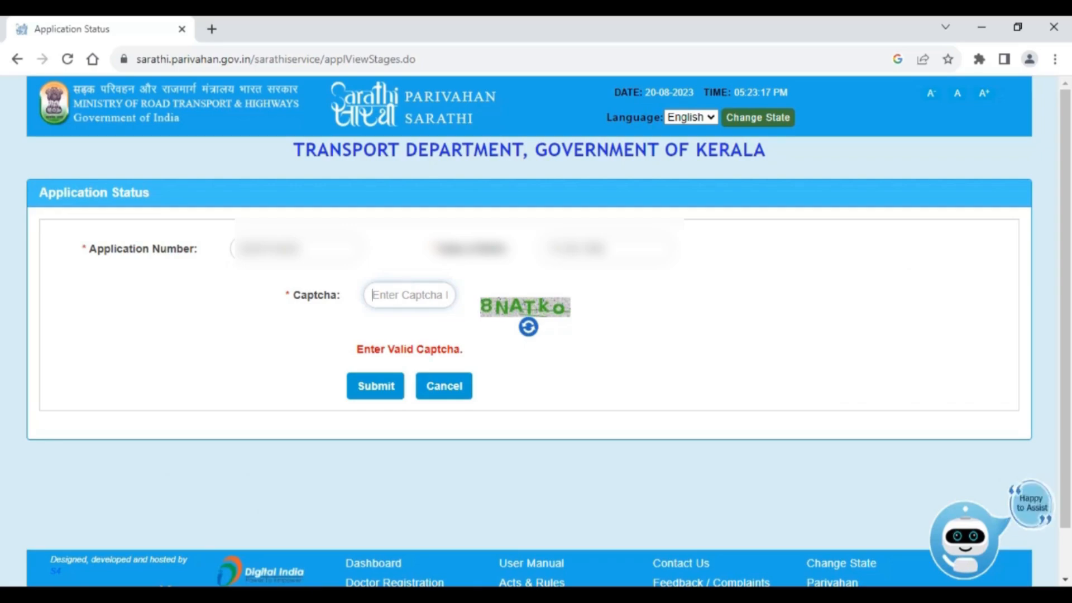
pyautogui.write('8')
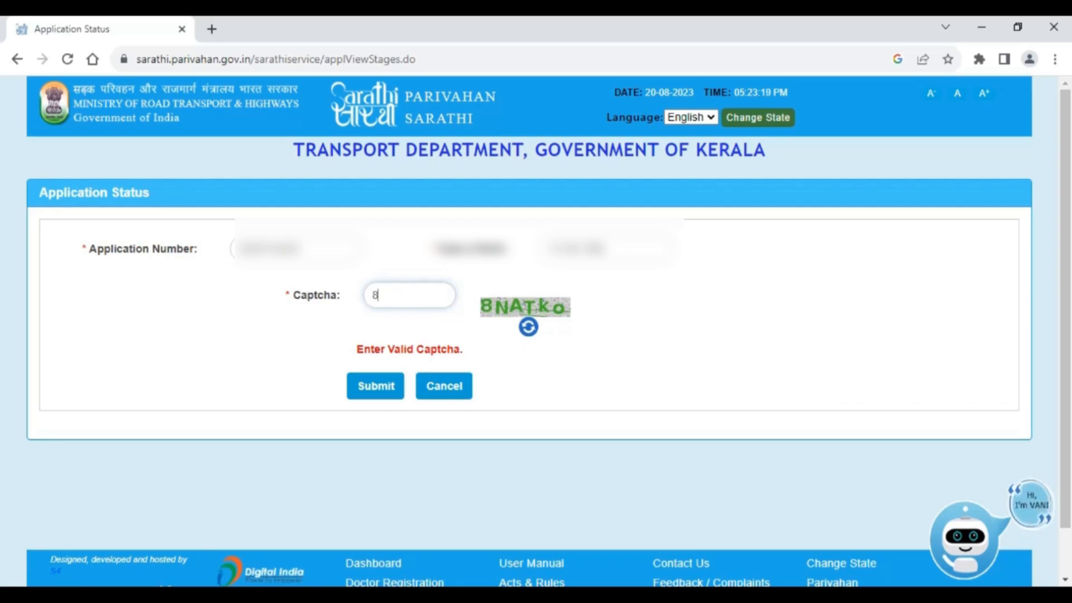
pyautogui.write('NATko')
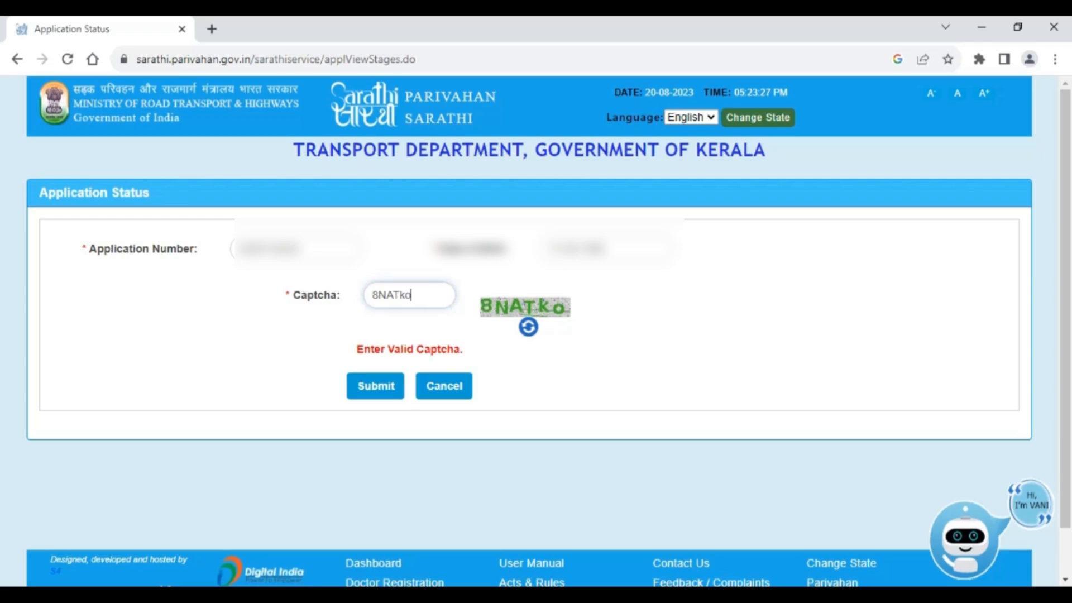
pyautogui.press('Tab')
pyautogui.press('Return')
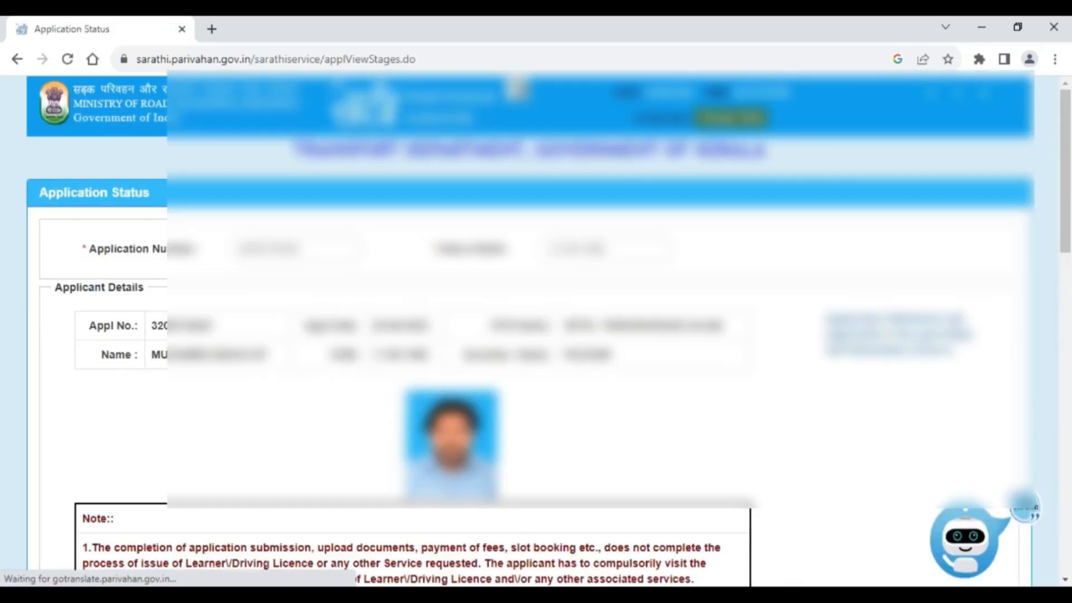
pyautogui.scroll(-8, 536, 329)
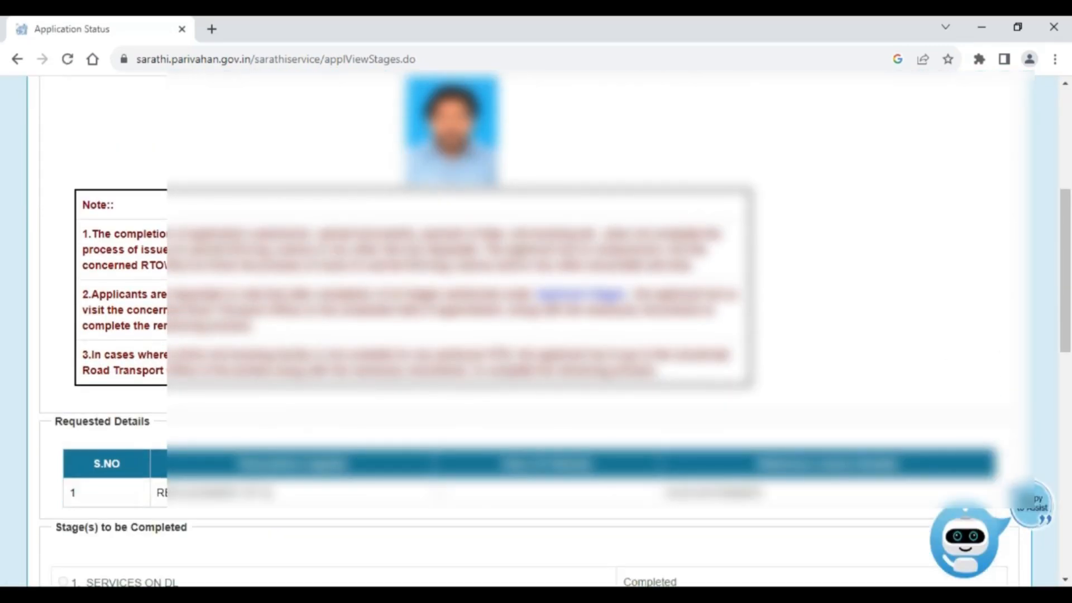
pyautogui.scroll(-3, 536, 329)
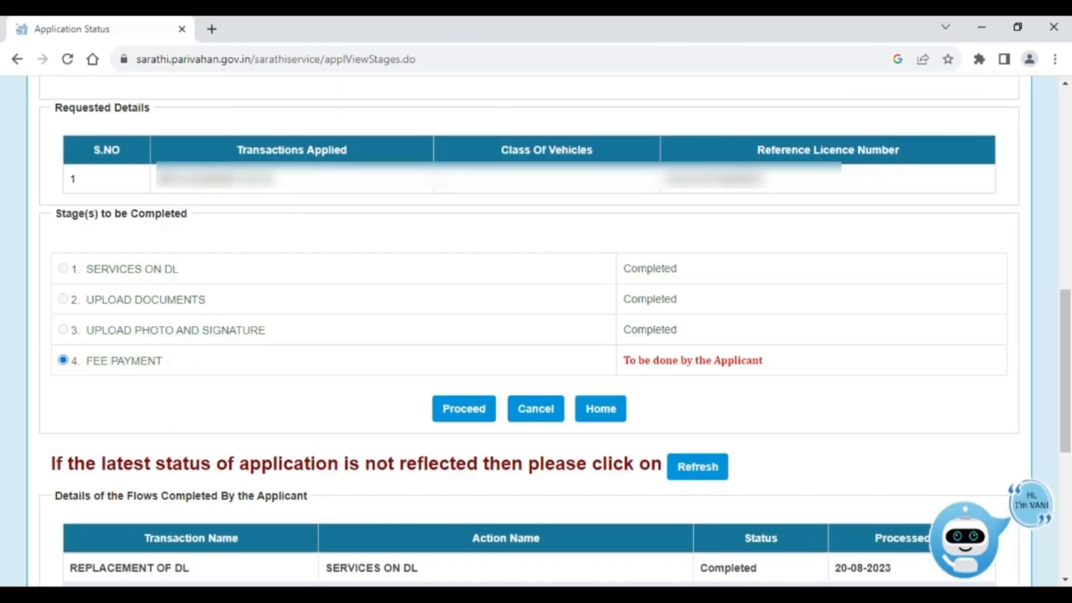
pyautogui.scroll(-4, 536, 329)
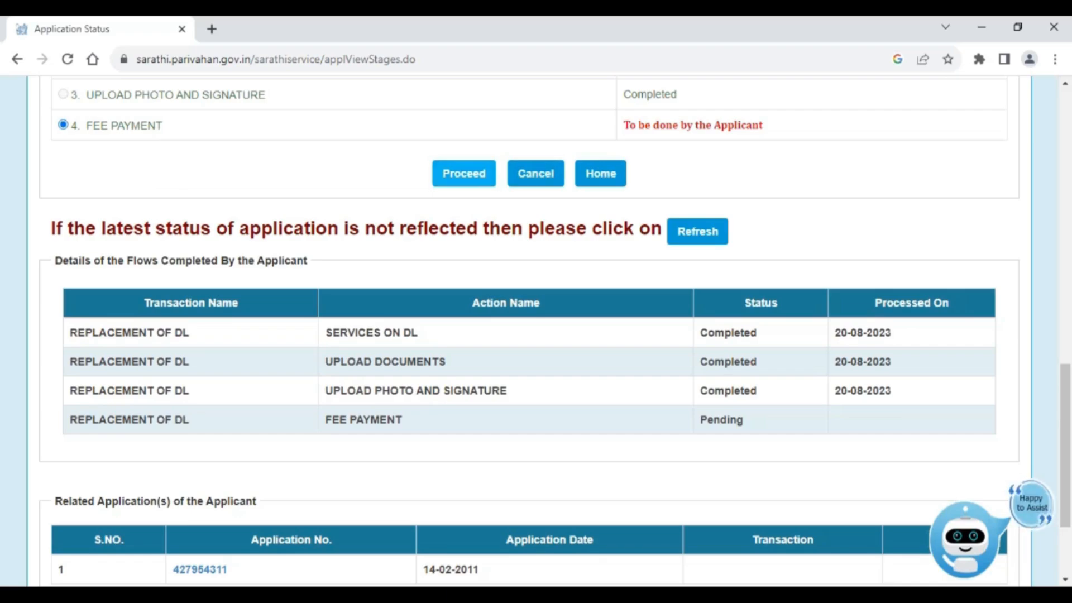
# Step: Proceed to the pending fee payment and choose KERALA New e-TREASURY as the gateway
pyautogui.click(463, 174)
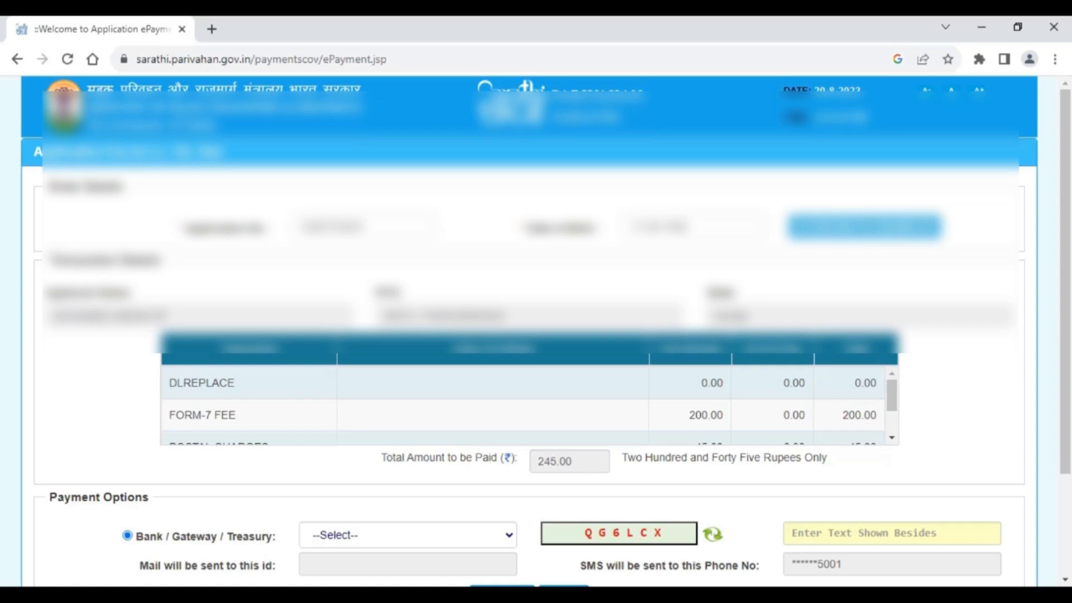
pyautogui.scroll(-2, 523, 405)
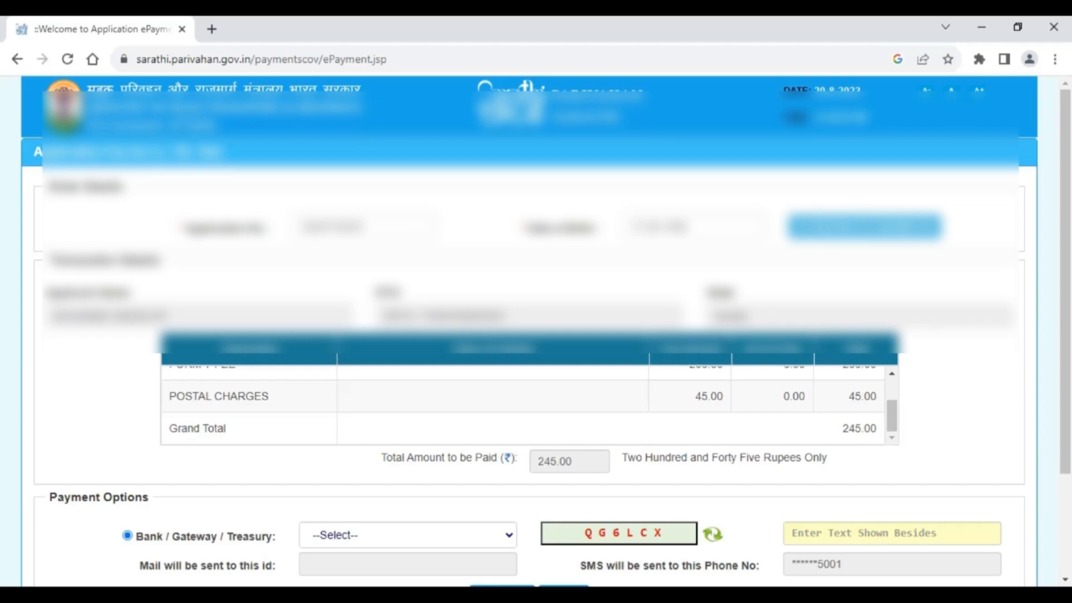
pyautogui.scroll(-1, 529, 335)
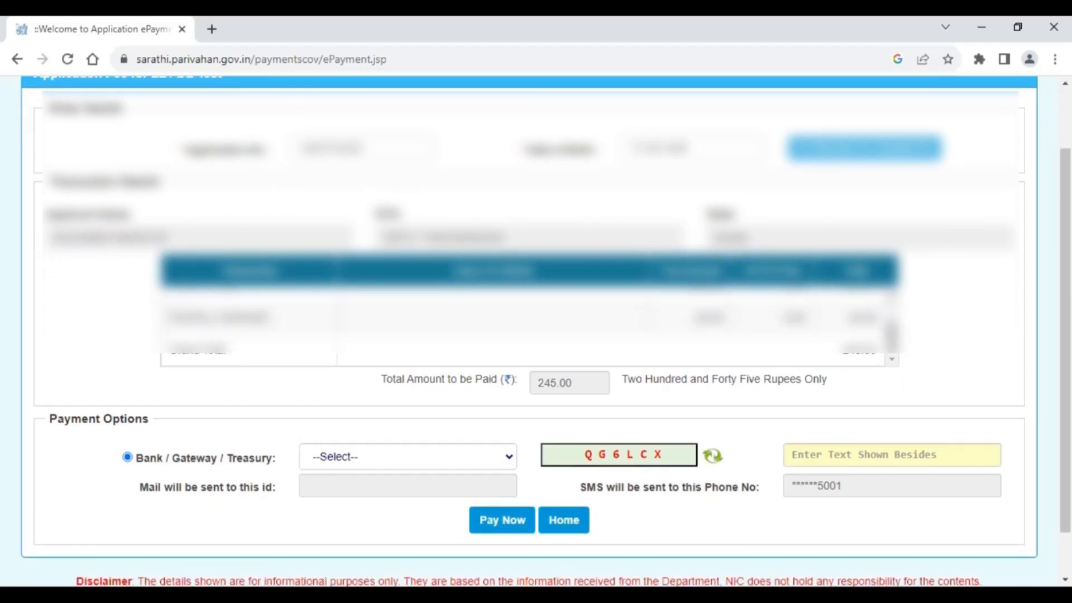
pyautogui.scroll(2, 523, 327)
pyautogui.scroll(-2, 523, 326)
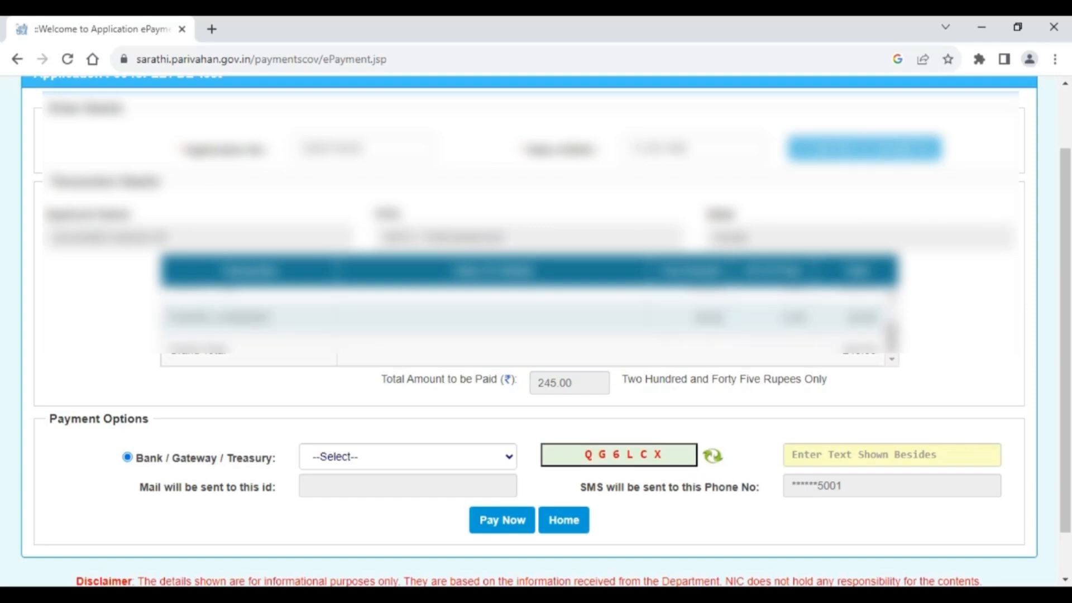
pyautogui.scroll(-1, 529, 335)
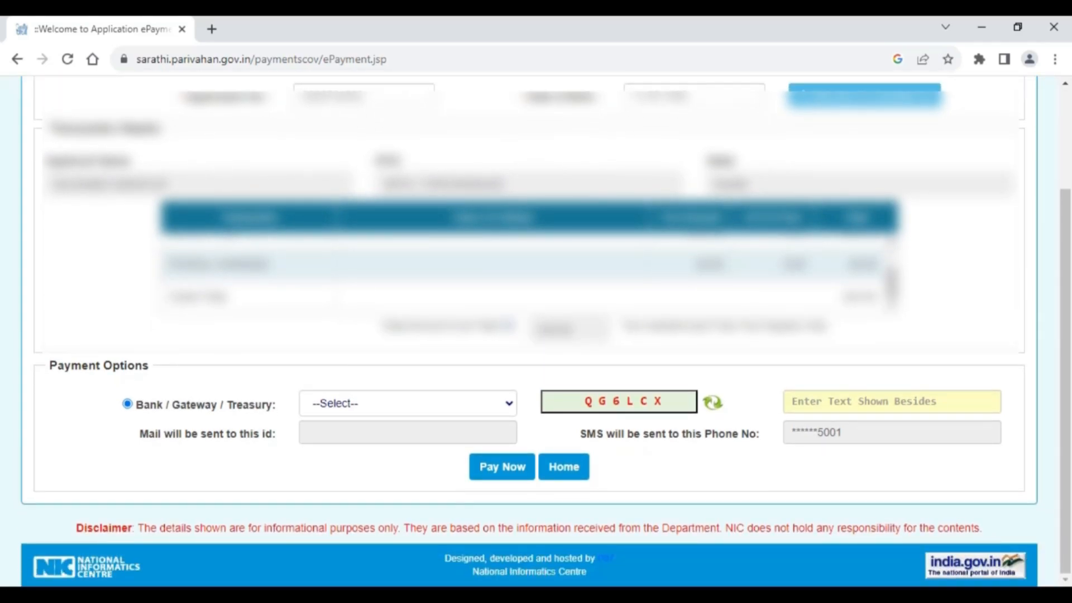
pyautogui.click(408, 403)
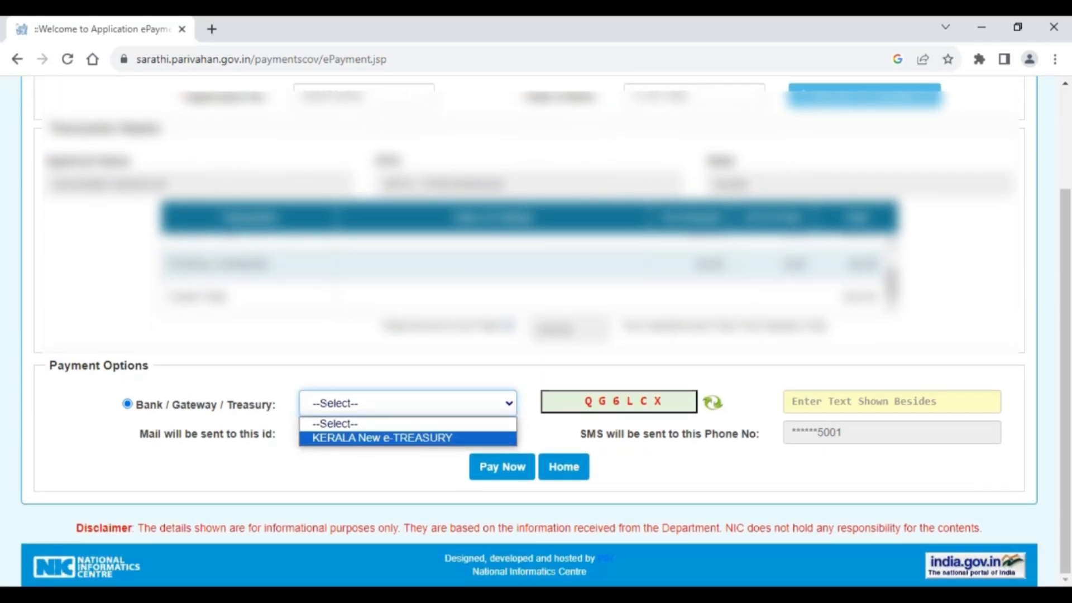
pyautogui.click(408, 439)
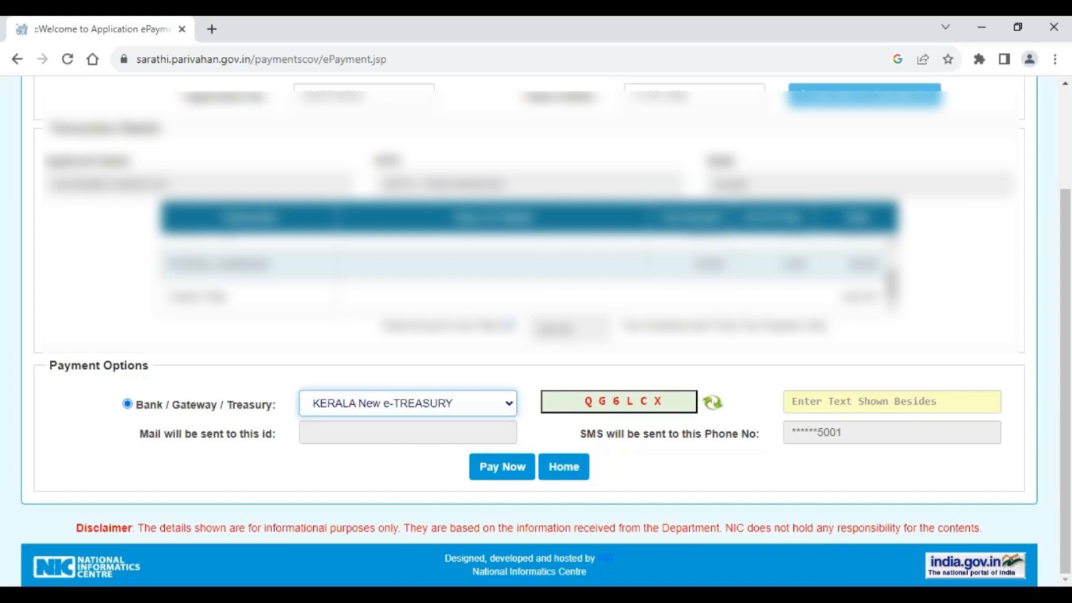
# Step: Enter the payment page captcha and submit the 245.00 fee with Pay Now
pyautogui.click(892, 402)
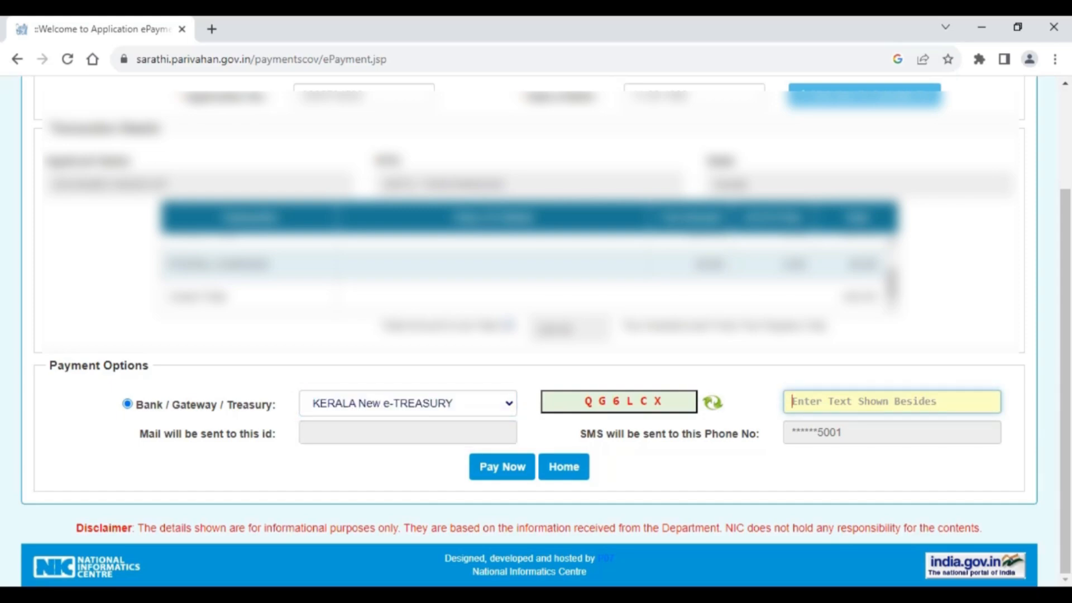
pyautogui.write('Q')
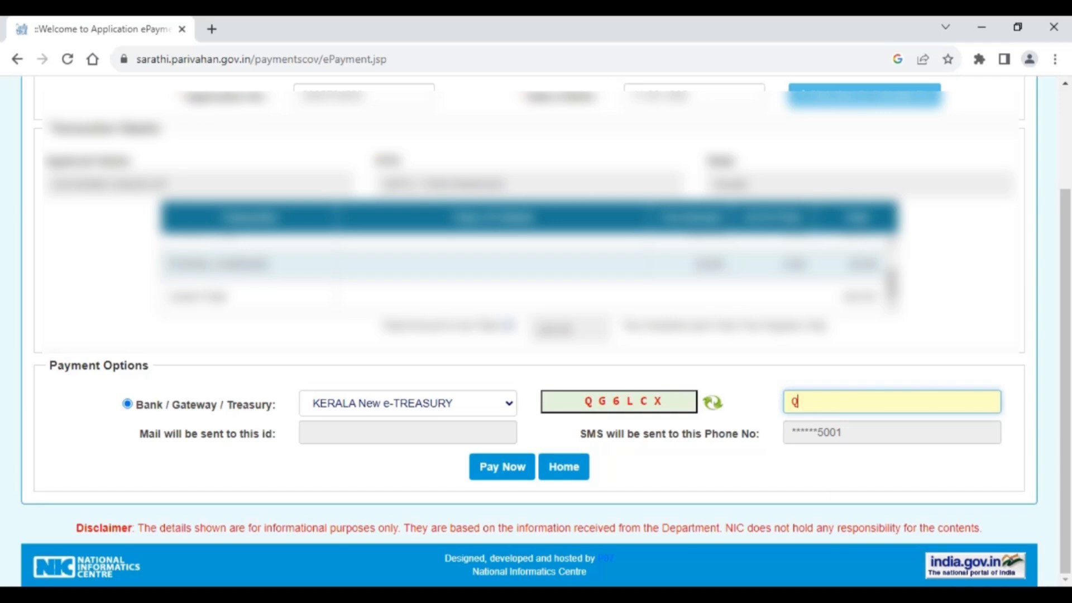
pyautogui.write('G6LCX')
pyautogui.press('Tab')
pyautogui.press('Return')
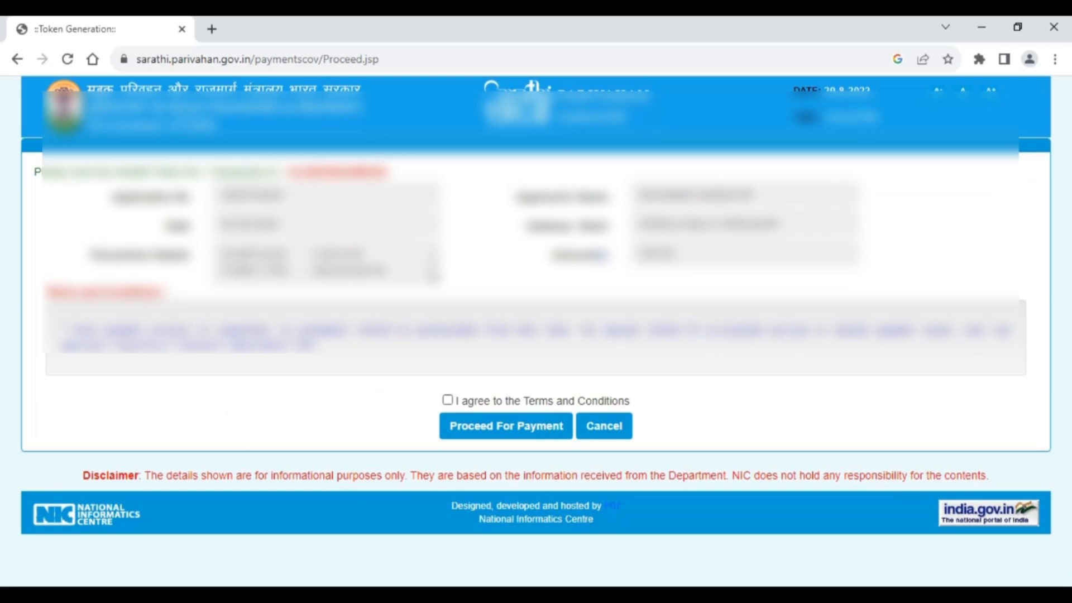
# Step: Agree to the terms and conditions and pay the fee through Kerala e-Treasury
pyautogui.click(447, 399)
pyautogui.click(505, 426)
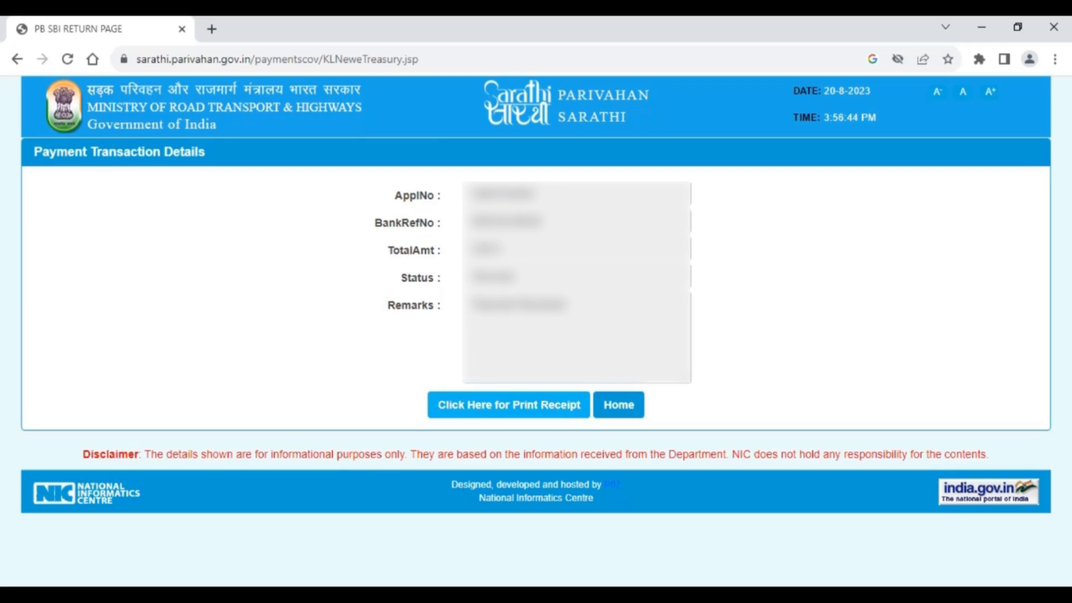
# Step: Save the payment receipt as a PDF named Receipt, then return to the transaction details
pyautogui.click(509, 404)
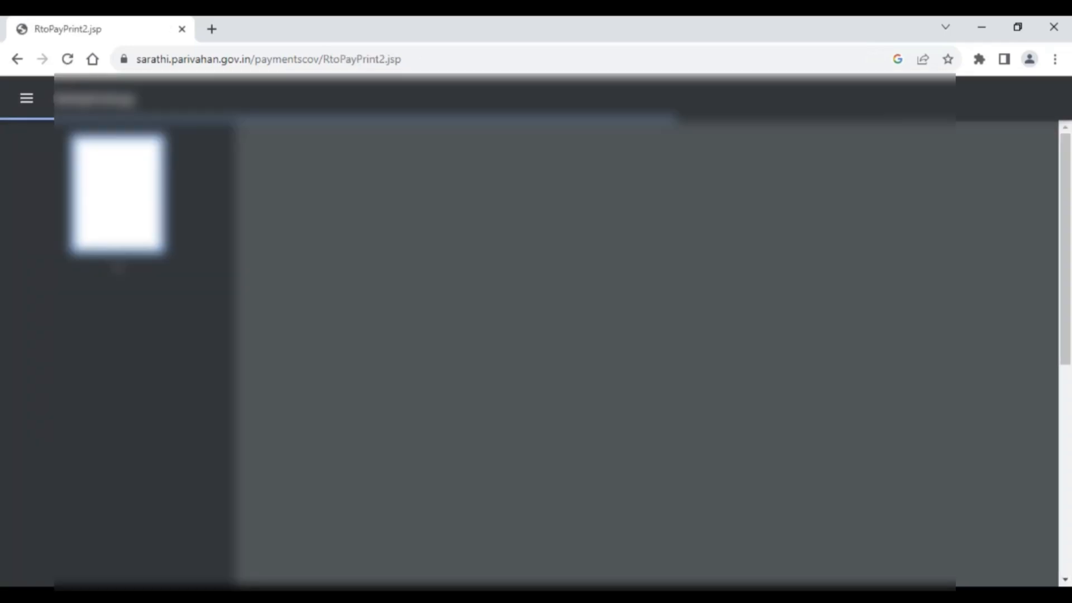
pyautogui.scroll(-2, 646, 353)
pyautogui.scroll(1, 646, 353)
pyautogui.scroll(1, 646, 353)
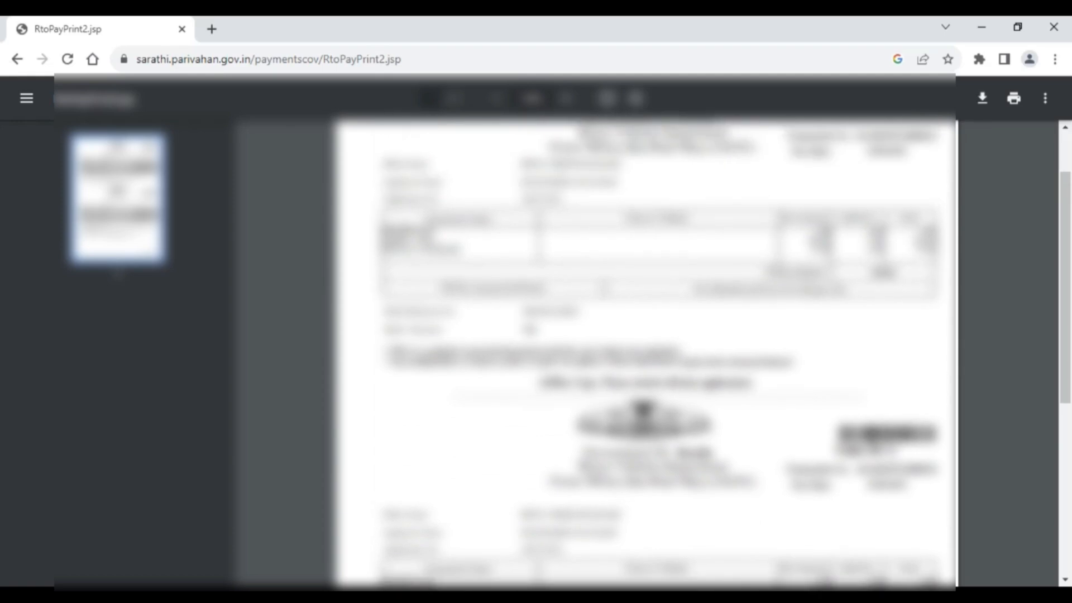
pyautogui.scroll(-5, 646, 352)
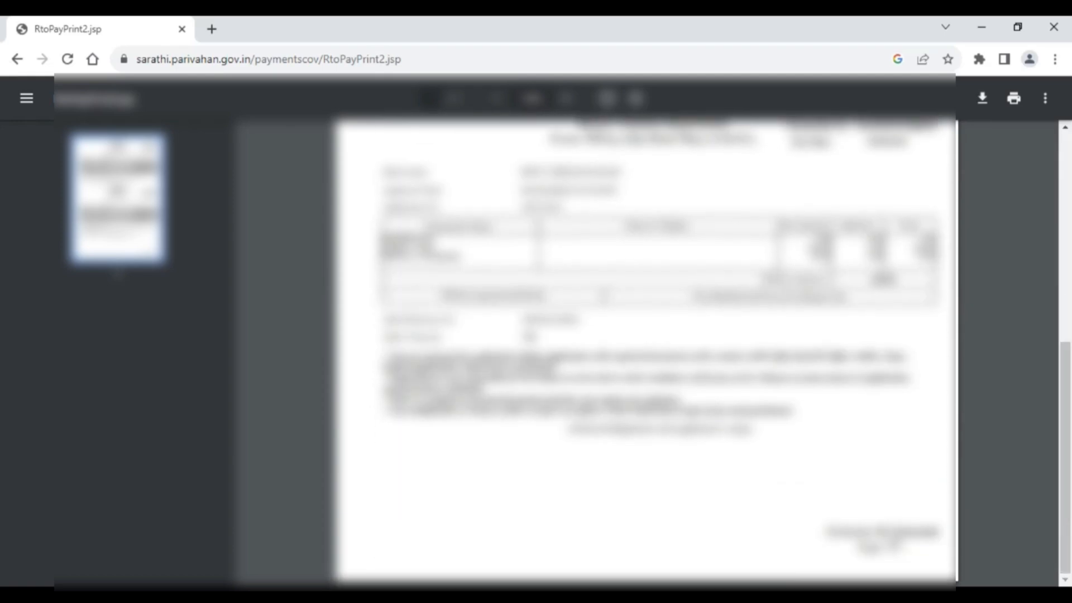
pyautogui.click(982, 98)
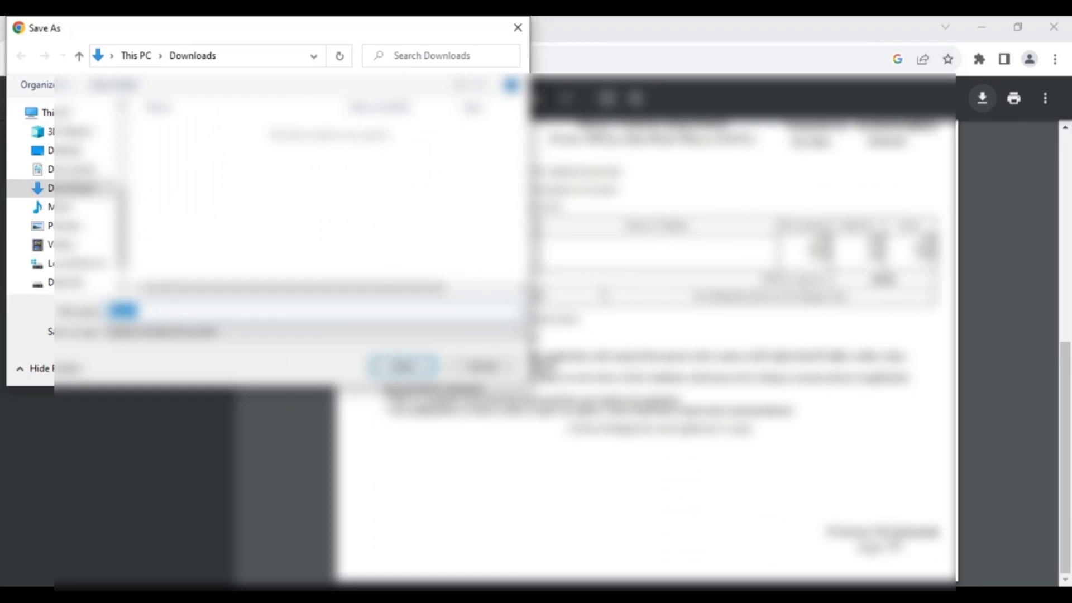
pyautogui.write('Receipt')
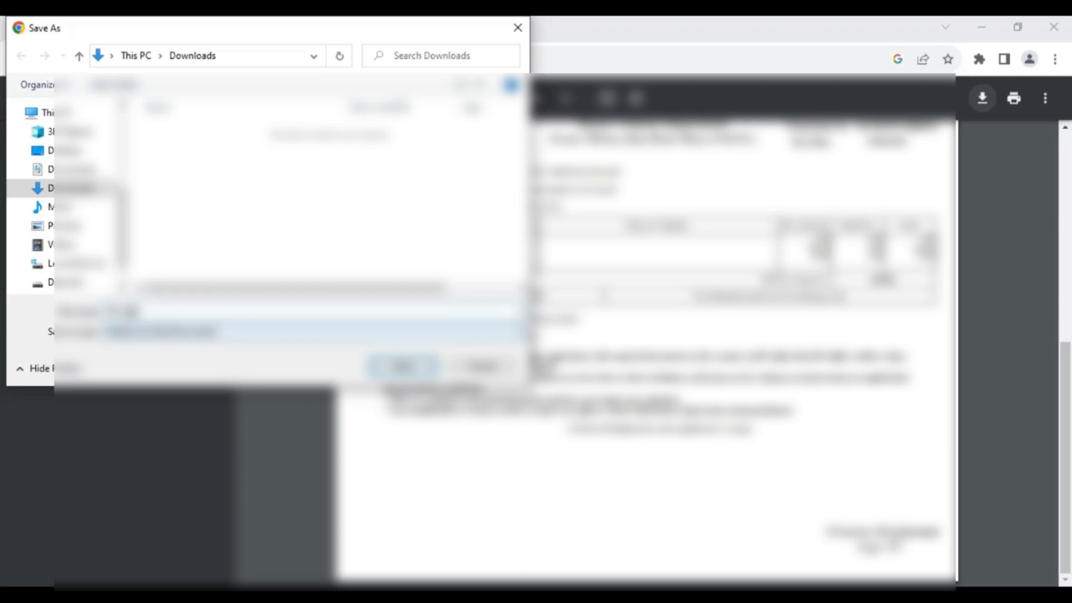
pyautogui.press('Return')
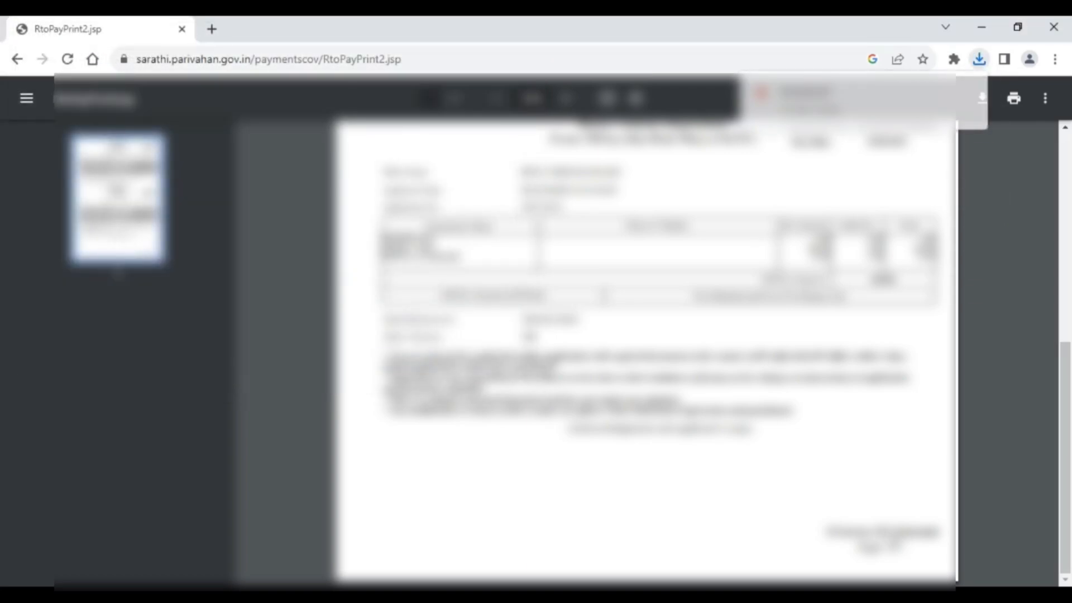
pyautogui.hotkey('alt', 'Left')
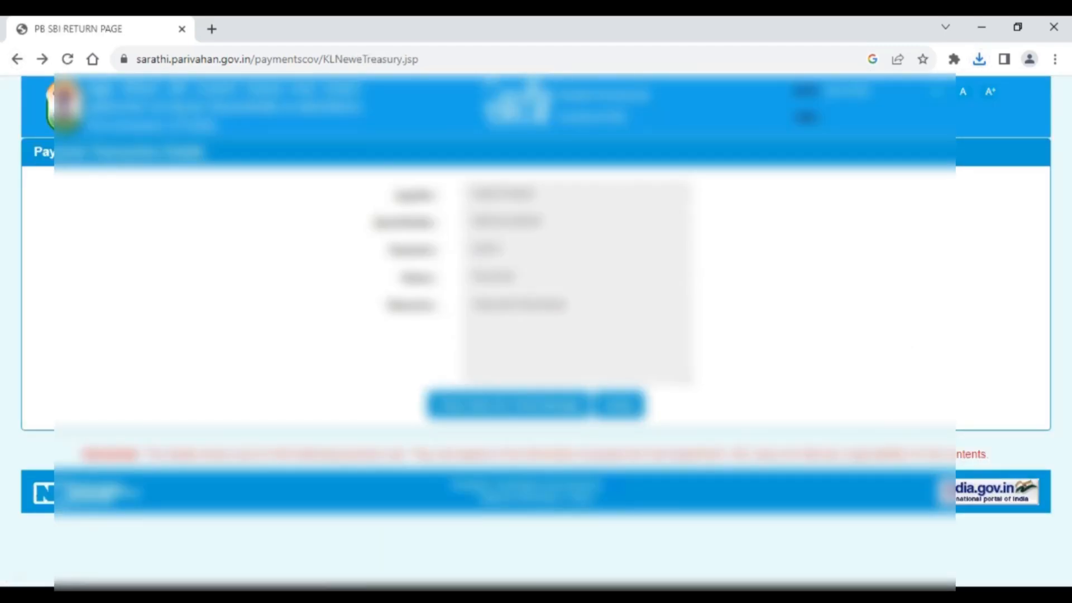
# Step: Return from the payment details page to the SarathiOnWeb home page
pyautogui.click(619, 405)
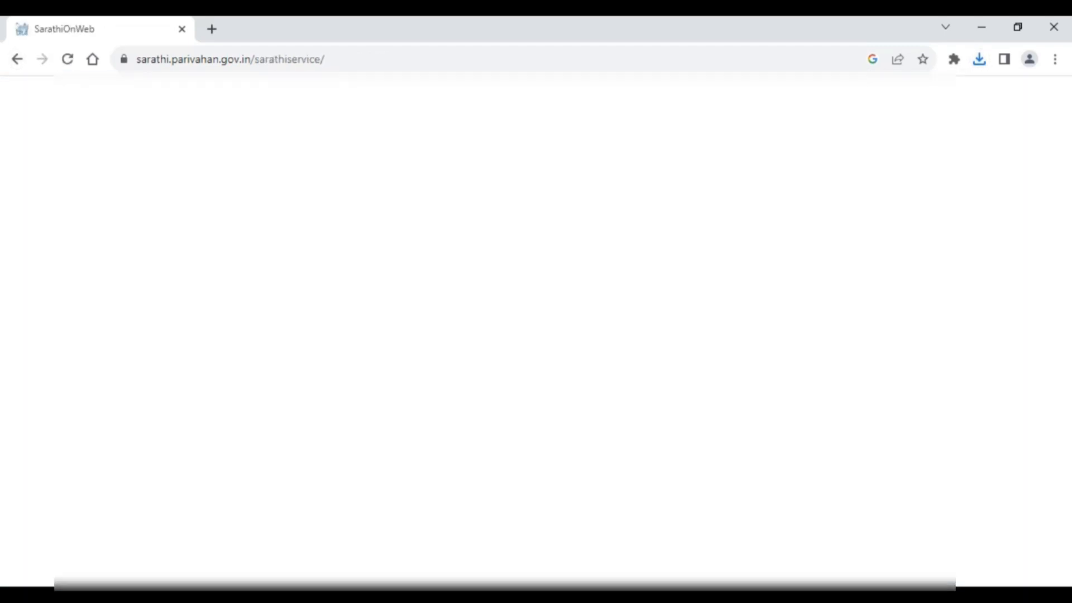